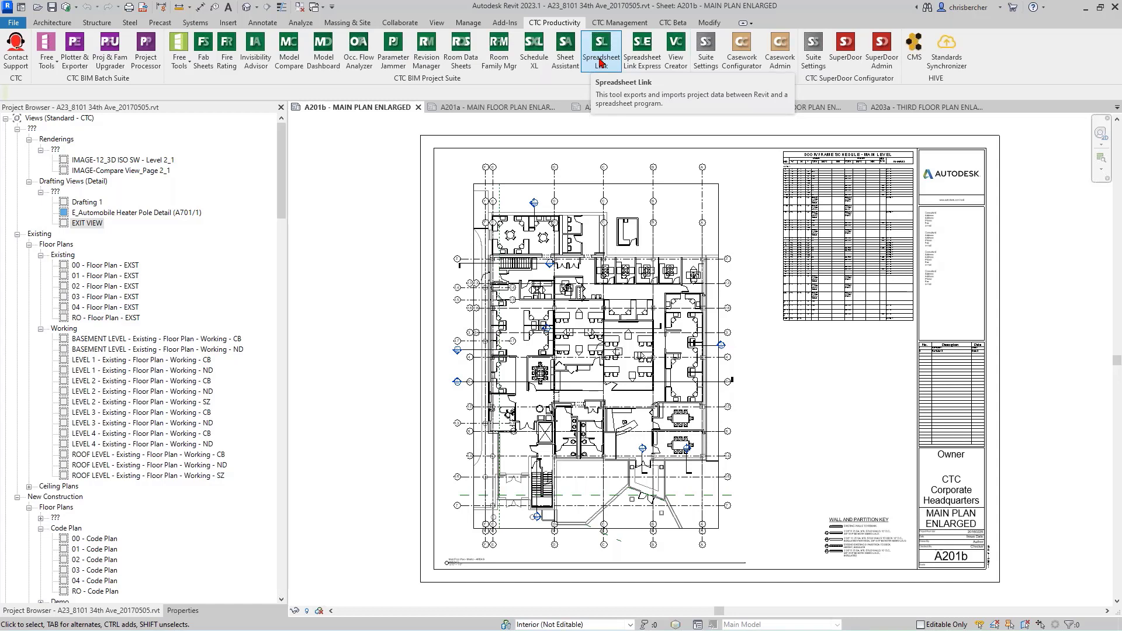
Step: Open Sheet Assistant and look over its new-sheet option before returning to the existing target sheets
left_click(601, 61)
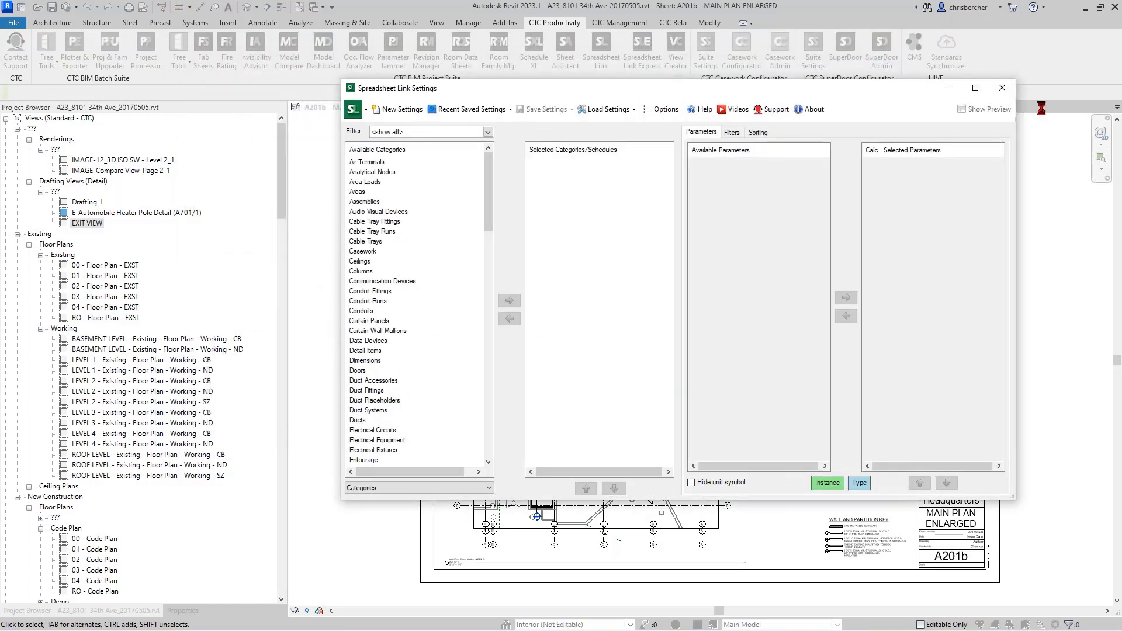
left_click(1002, 88)
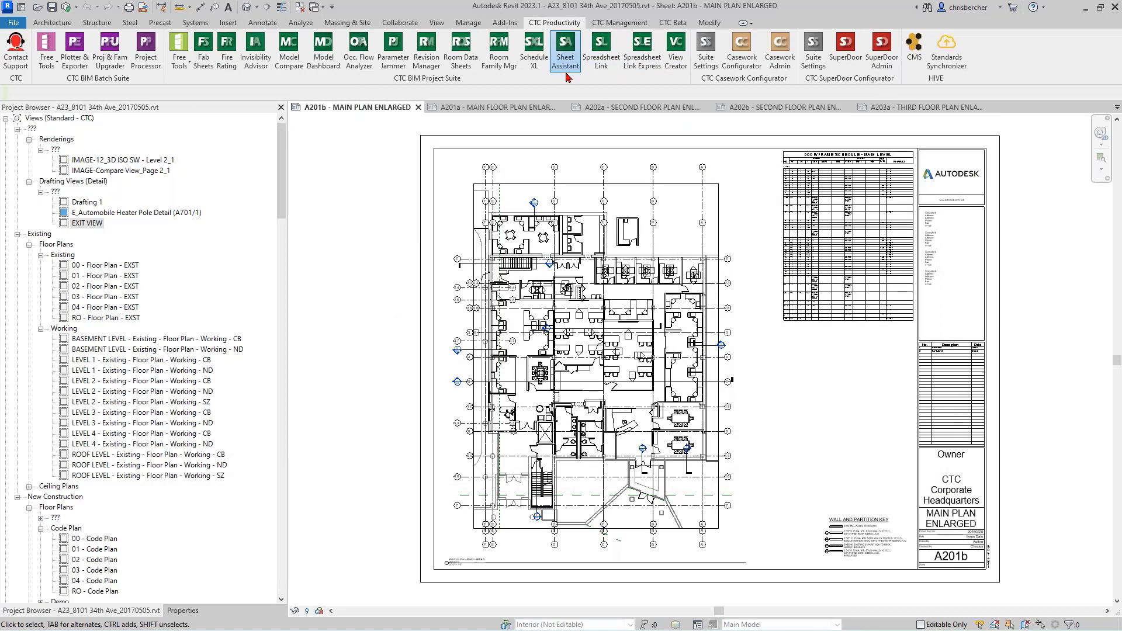
left_click(561, 58)
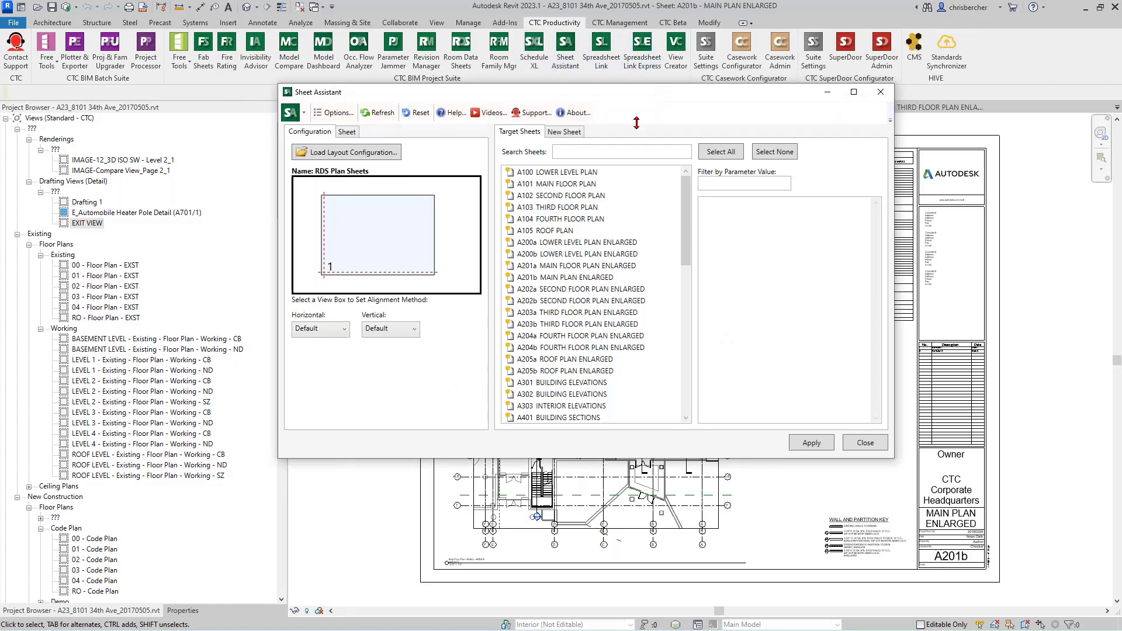
left_click_drag(644, 87, 644, 128)
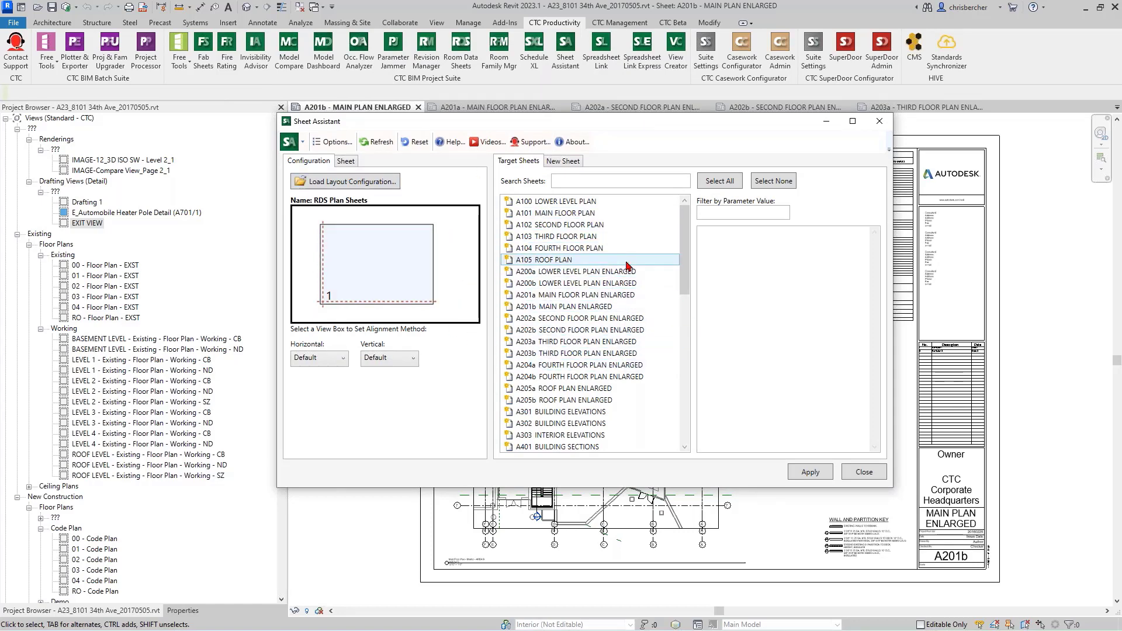
left_click(563, 162)
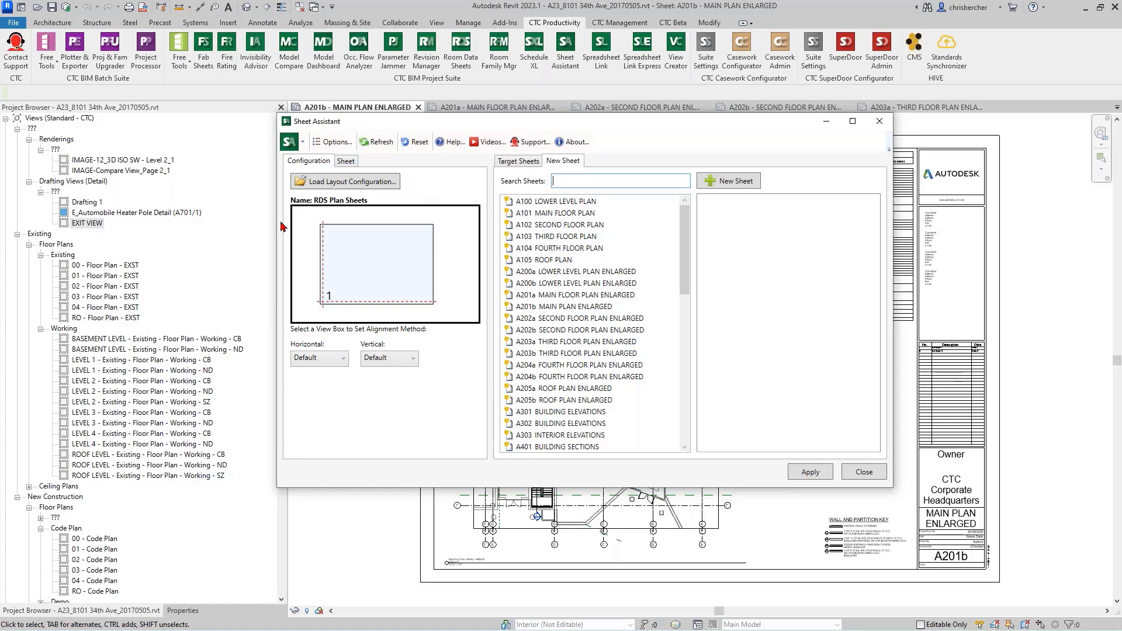
left_click(519, 162)
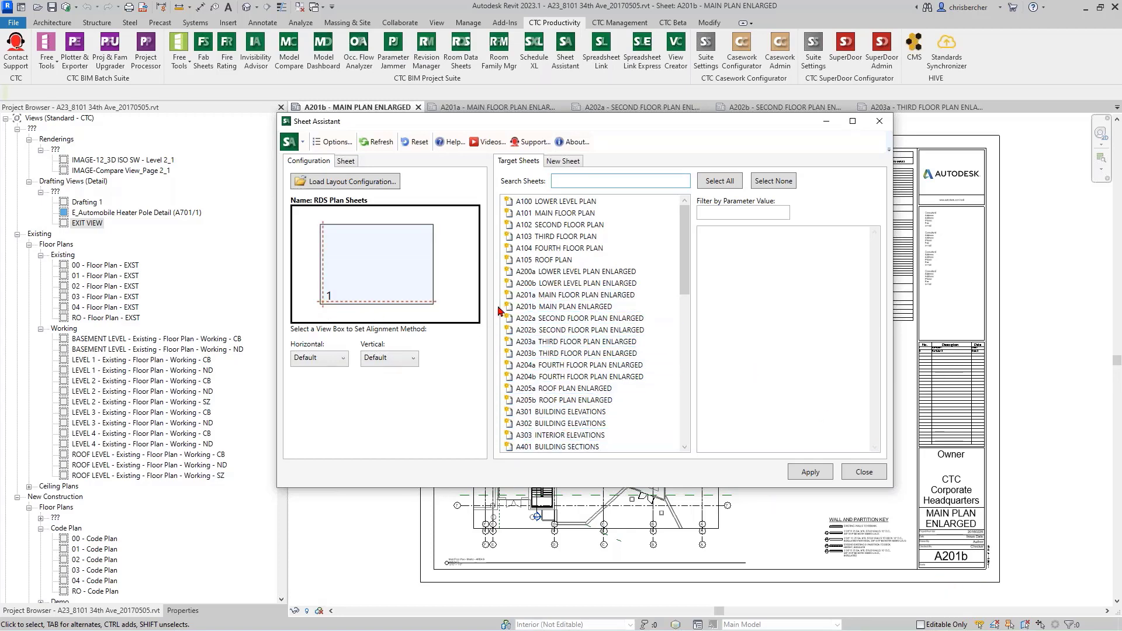
Step: Choose A201b MAIN PLAN ENLARGED as the target sheet and as the source sheet for the layout
left_click(542, 310)
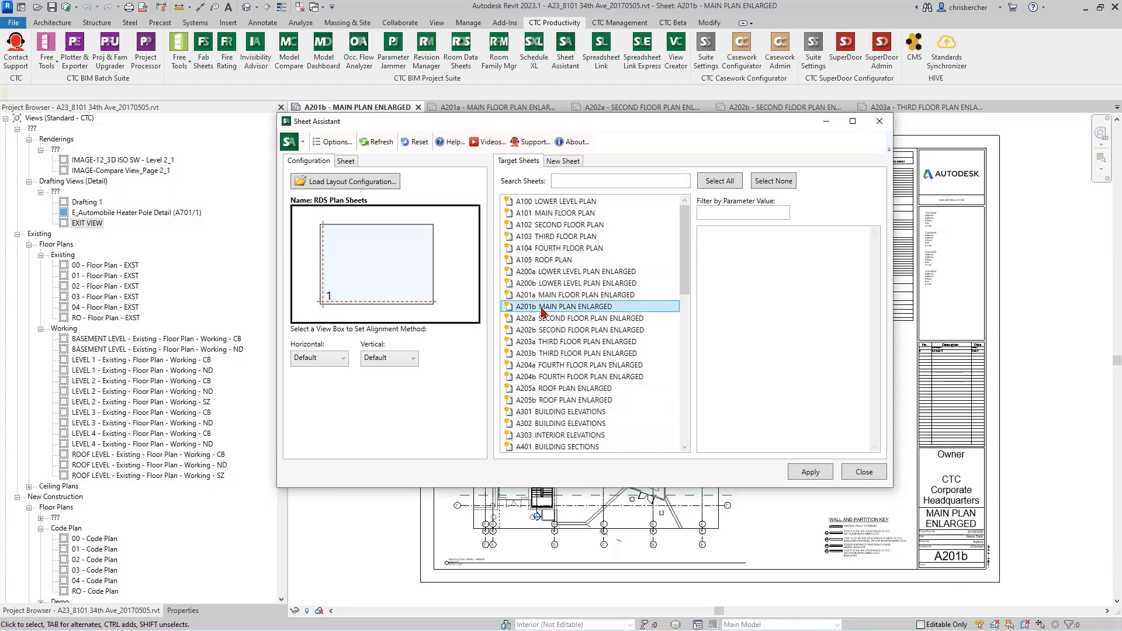
left_click(346, 161)
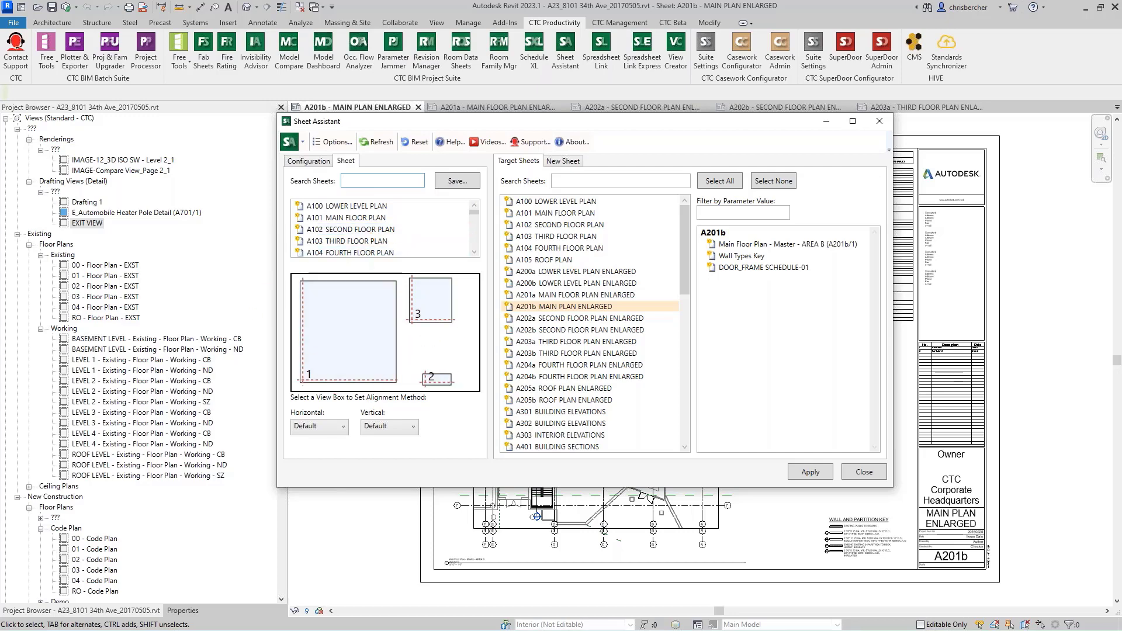
left_click(359, 339)
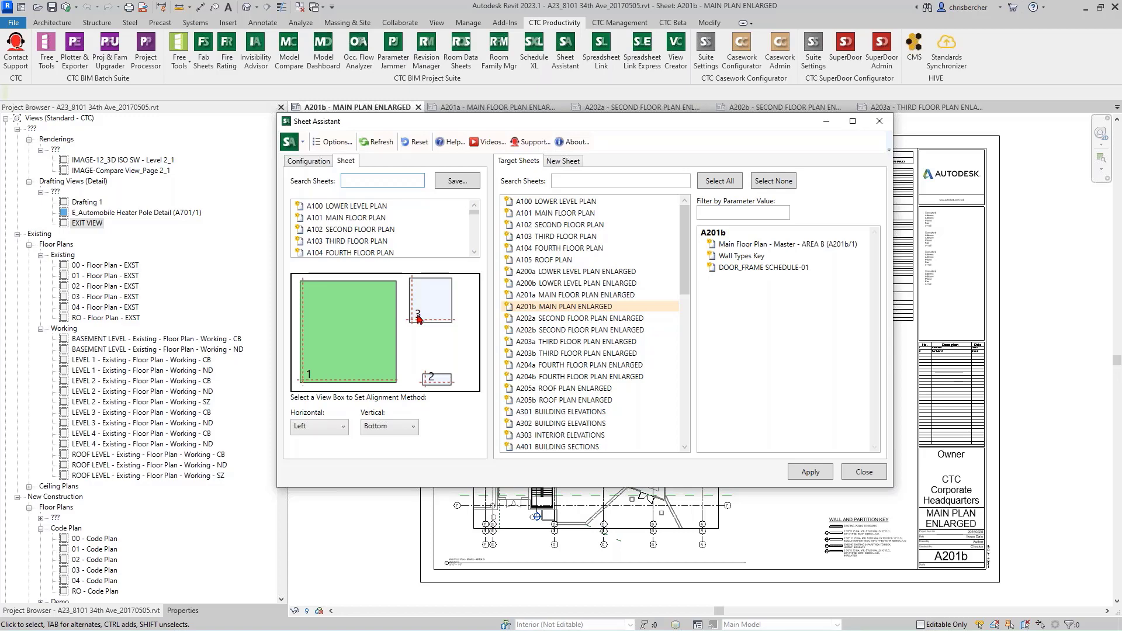
left_click_drag(662, 126, 432, 104)
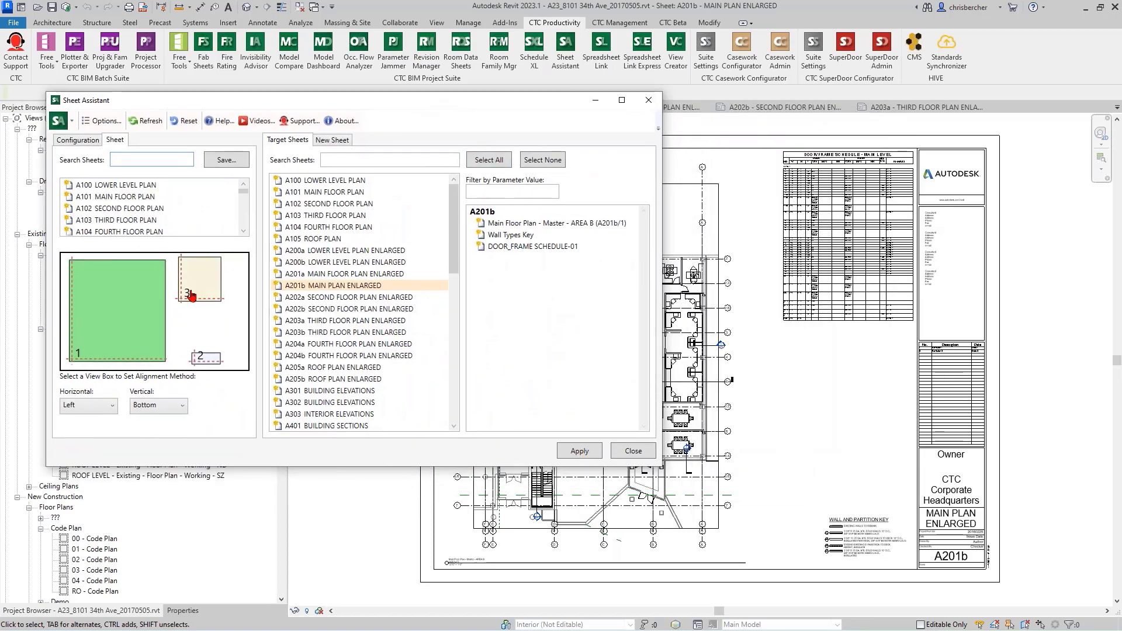
left_click(194, 289)
left_click(206, 358)
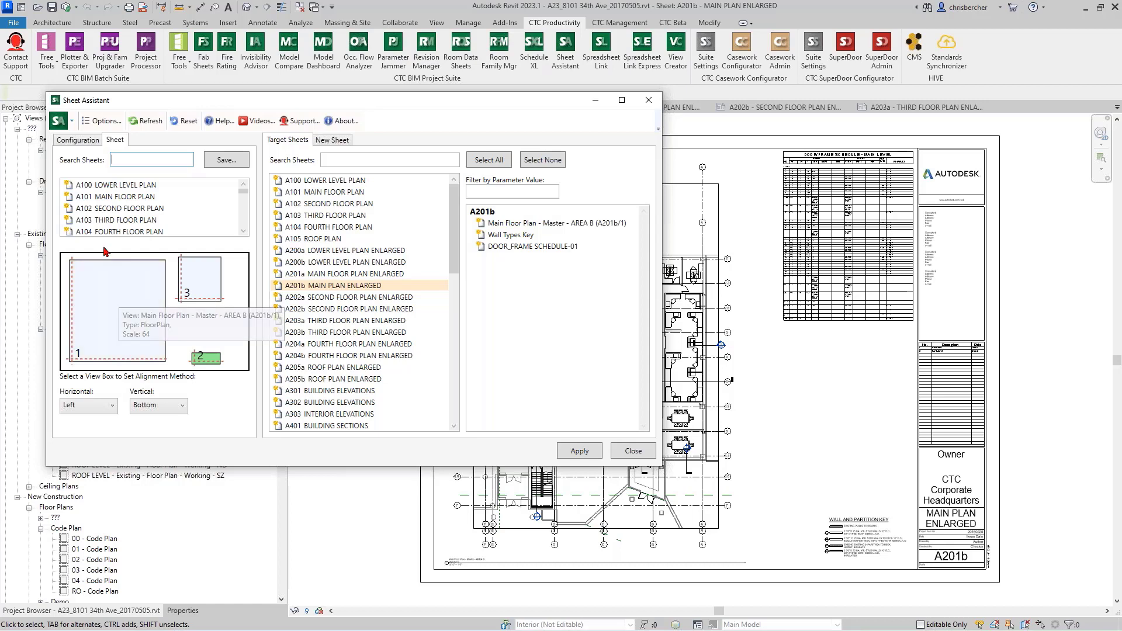
scroll(102, 223, "down", 3)
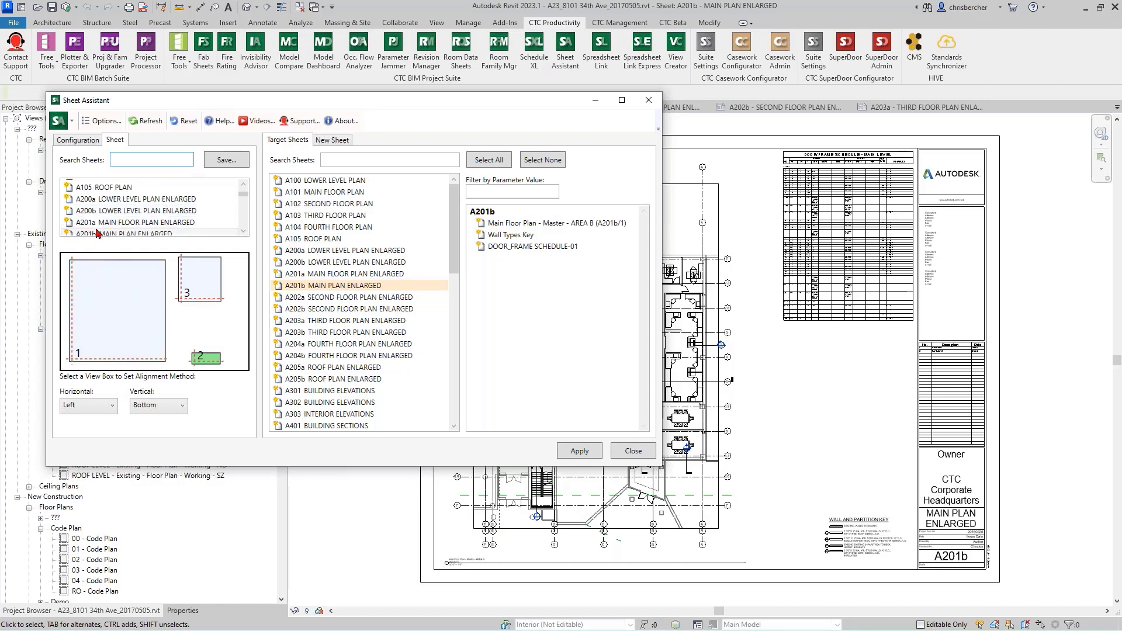
scroll(98, 233, "down", 1)
left_click(102, 206)
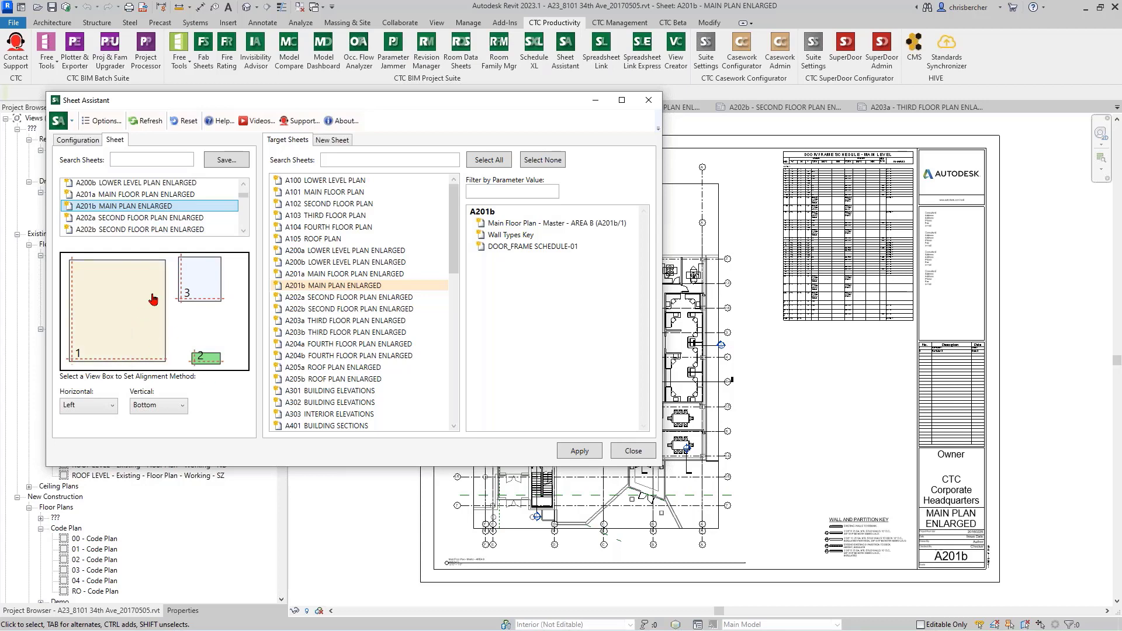
Step: Compare the view placement on sheets A201a, A202a and A202b with the layout of sheet A201b
left_click_drag(475, 99, 386, 145)
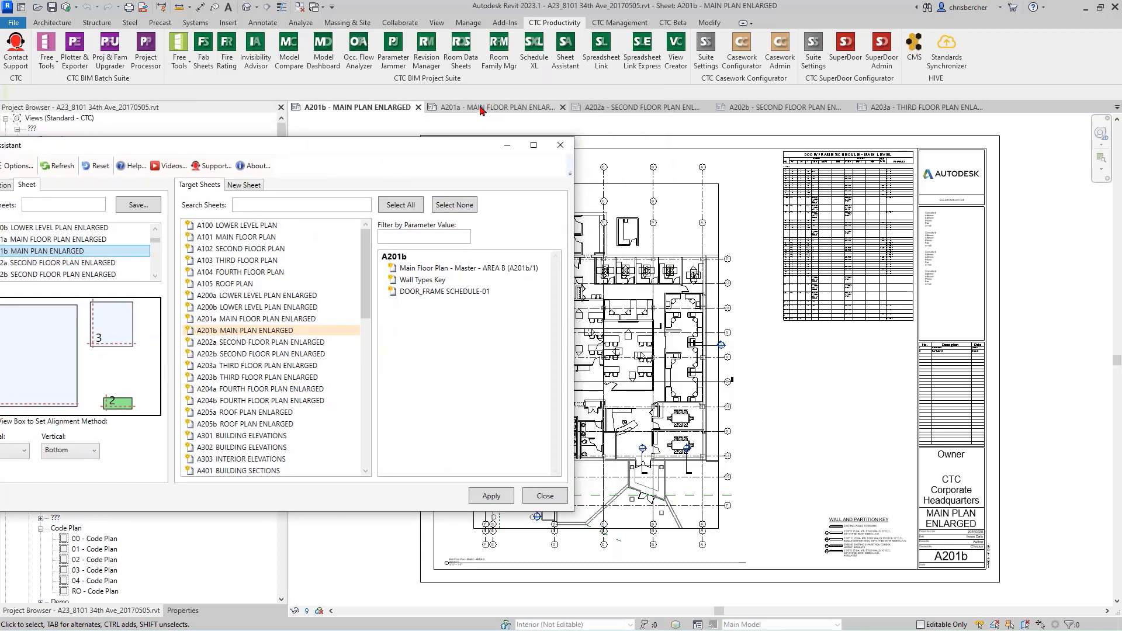
left_click(481, 110)
left_click(629, 108)
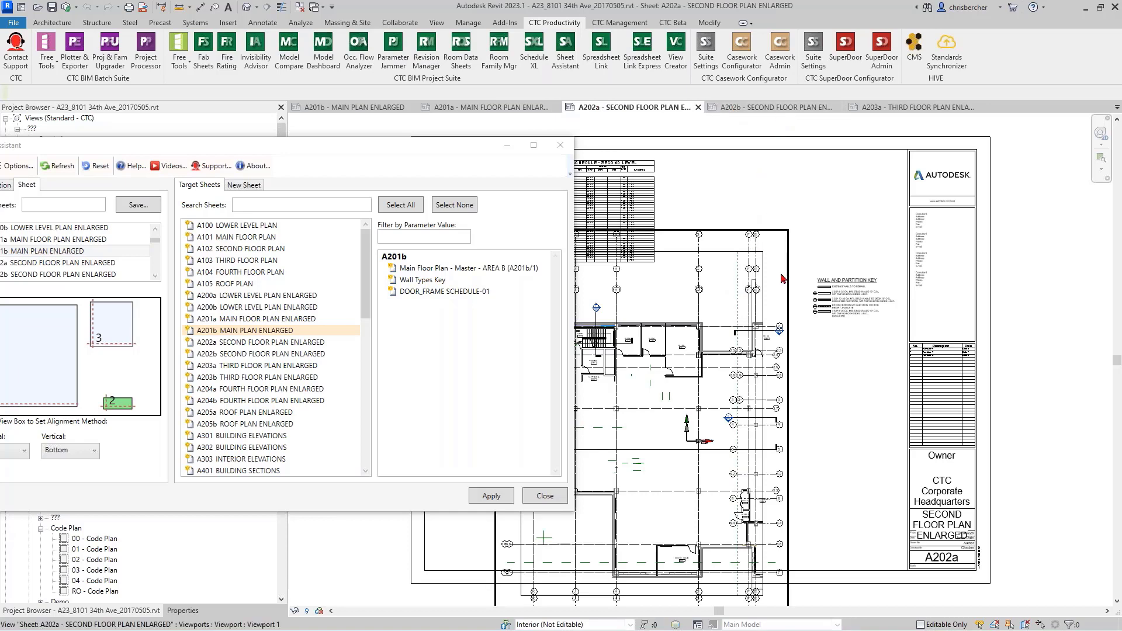
left_click(783, 108)
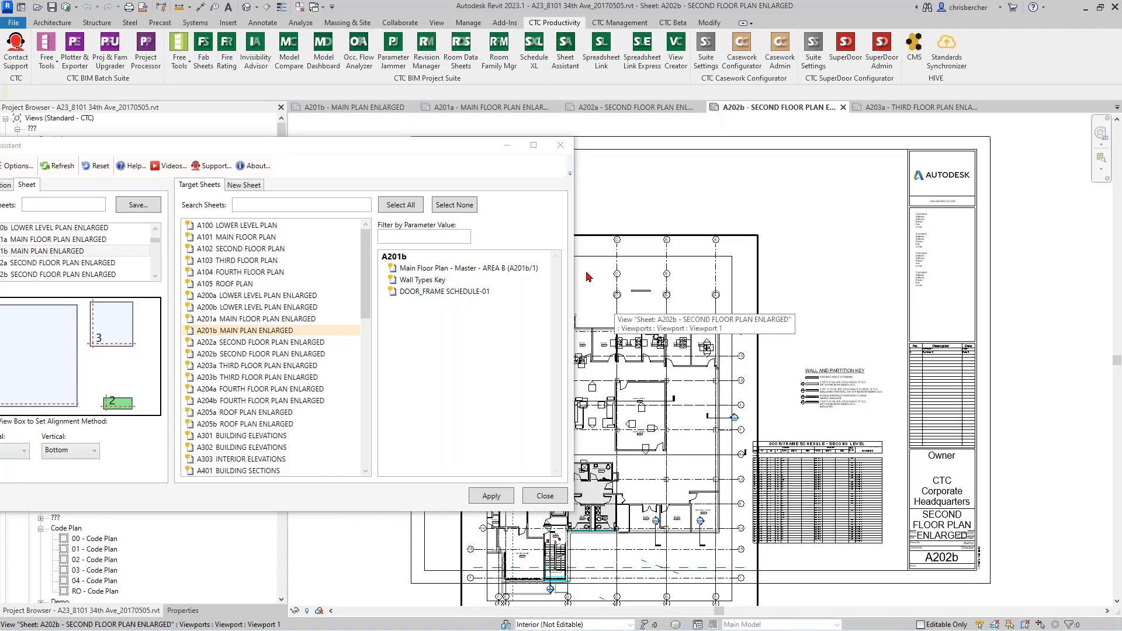
left_click(358, 106)
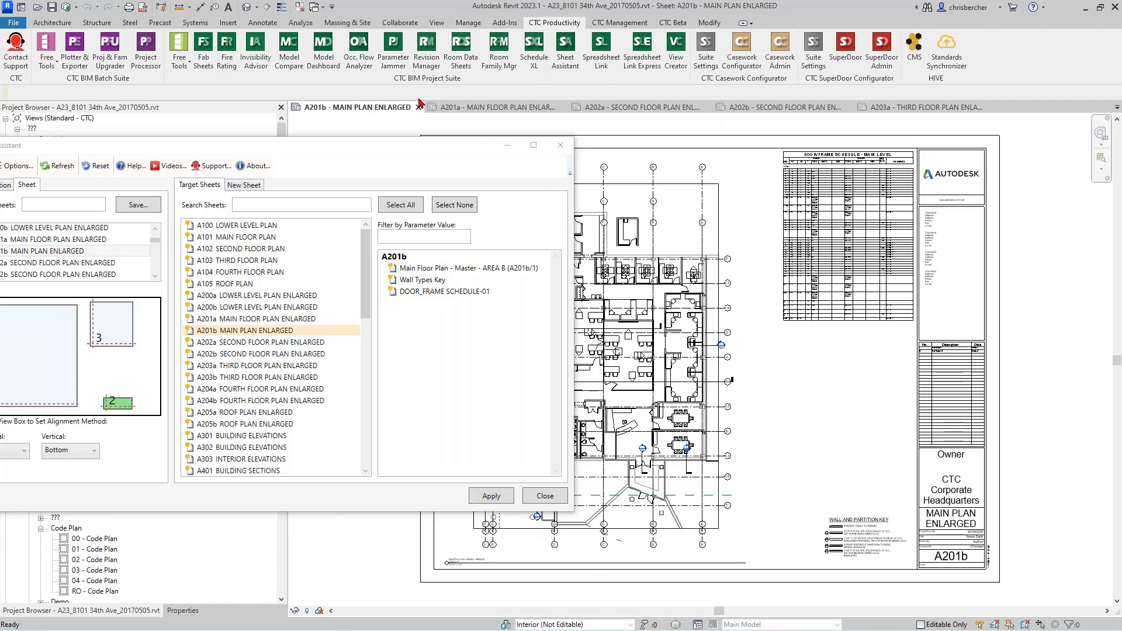
left_click(491, 107)
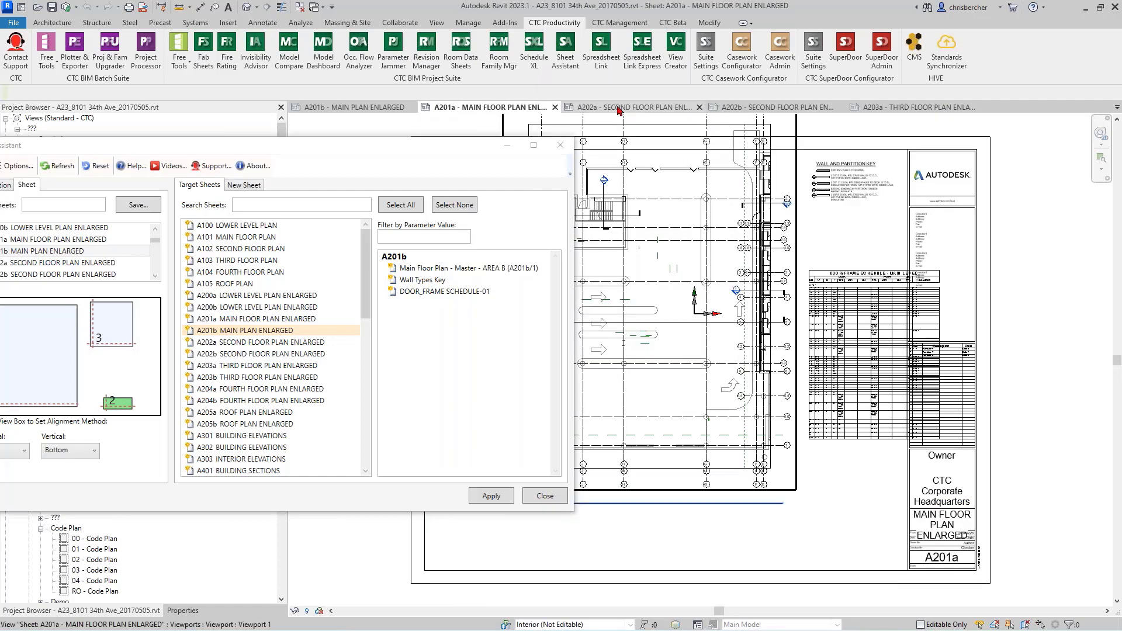
left_click(619, 107)
left_click(778, 107)
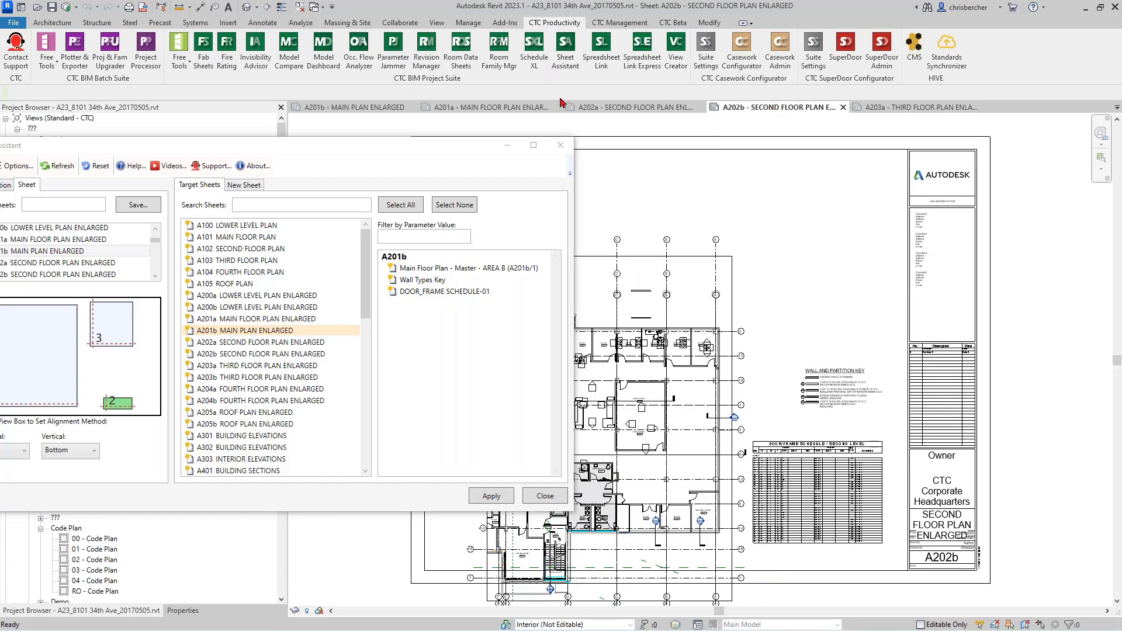
left_click(358, 107)
left_click_drag(308, 146, 461, 66)
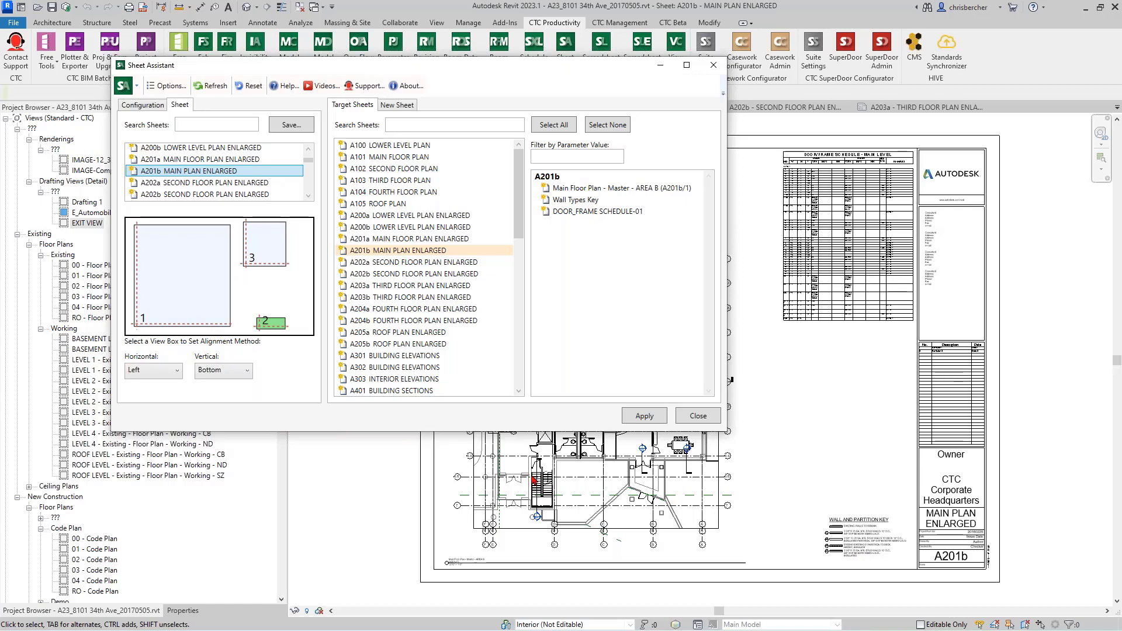
Step: Keep view box 1 aligned Left and Bottom, and set view box 2's horizontal alignment to Right
left_click(158, 263)
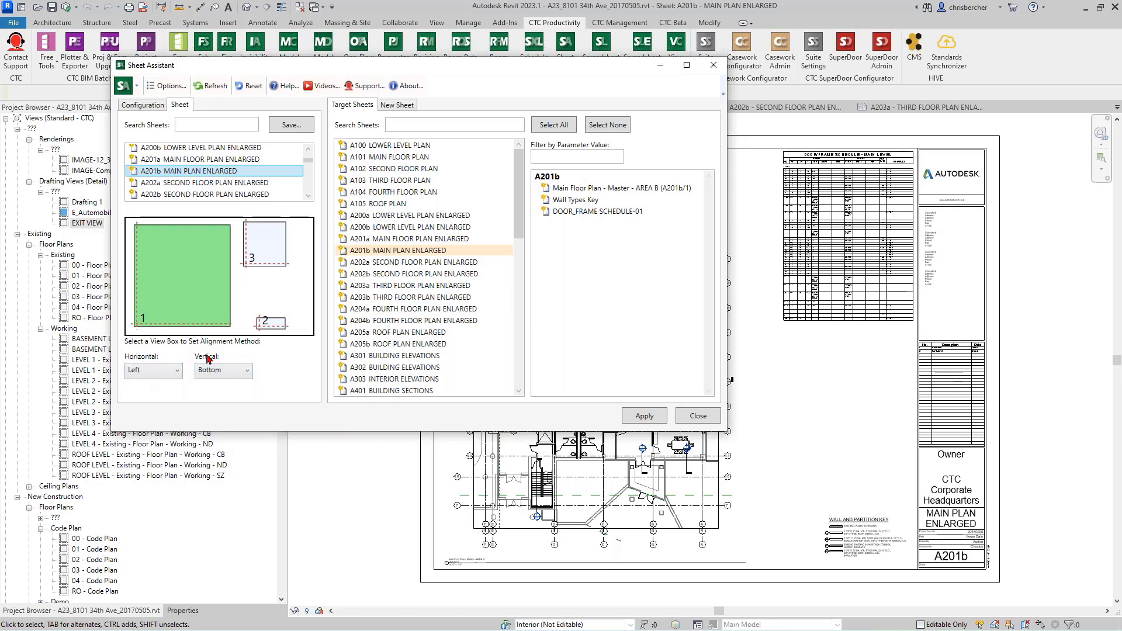
left_click(134, 374)
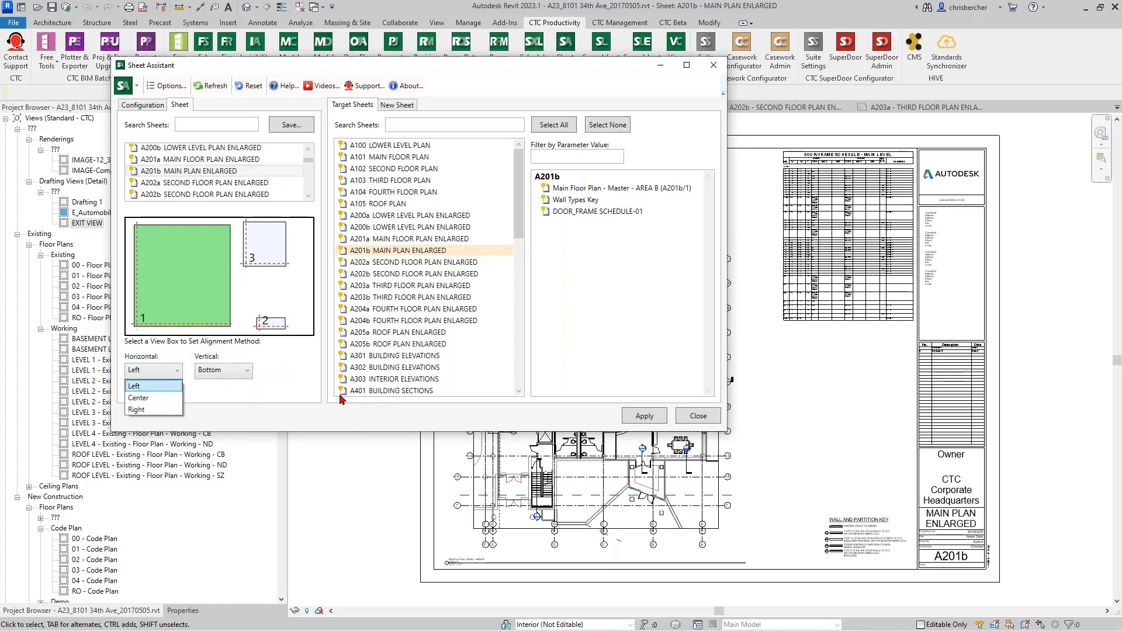
left_click(261, 393)
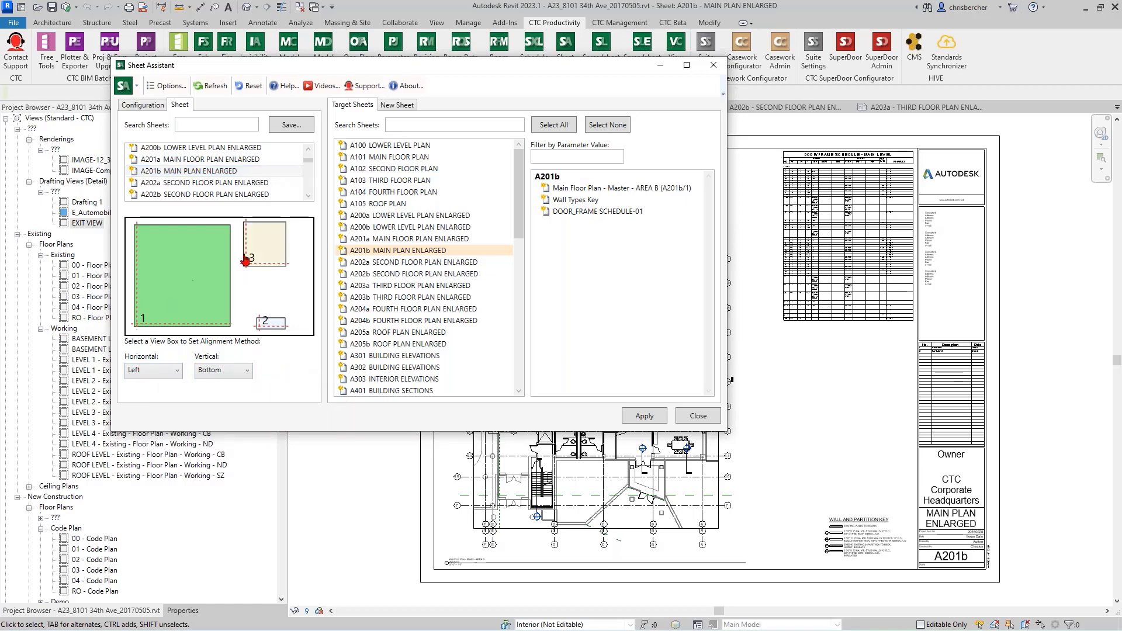
left_click(268, 324)
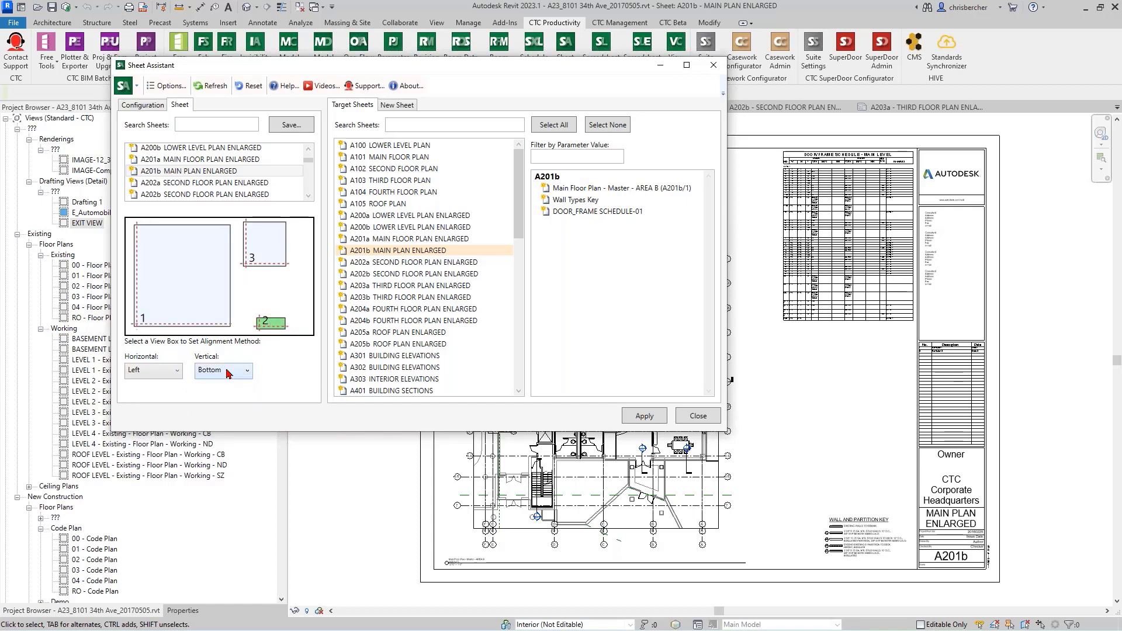
left_click(156, 372)
left_click(158, 411)
Step: Set view box 3's alignment to Right horizontally and Top vertically
left_click(252, 234)
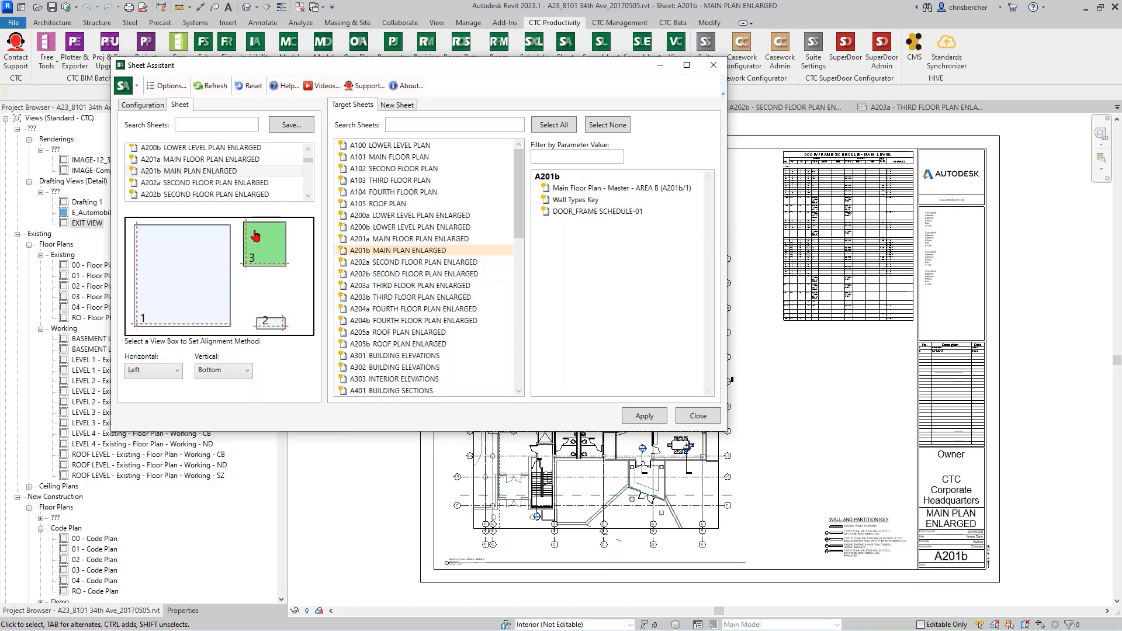
left_click(153, 374)
left_click(153, 409)
left_click(239, 374)
left_click(233, 387)
Step: Replace target sheet A201b with the enlarged plan sheets A200b, A201a, and A202a through A204b
left_click(397, 251)
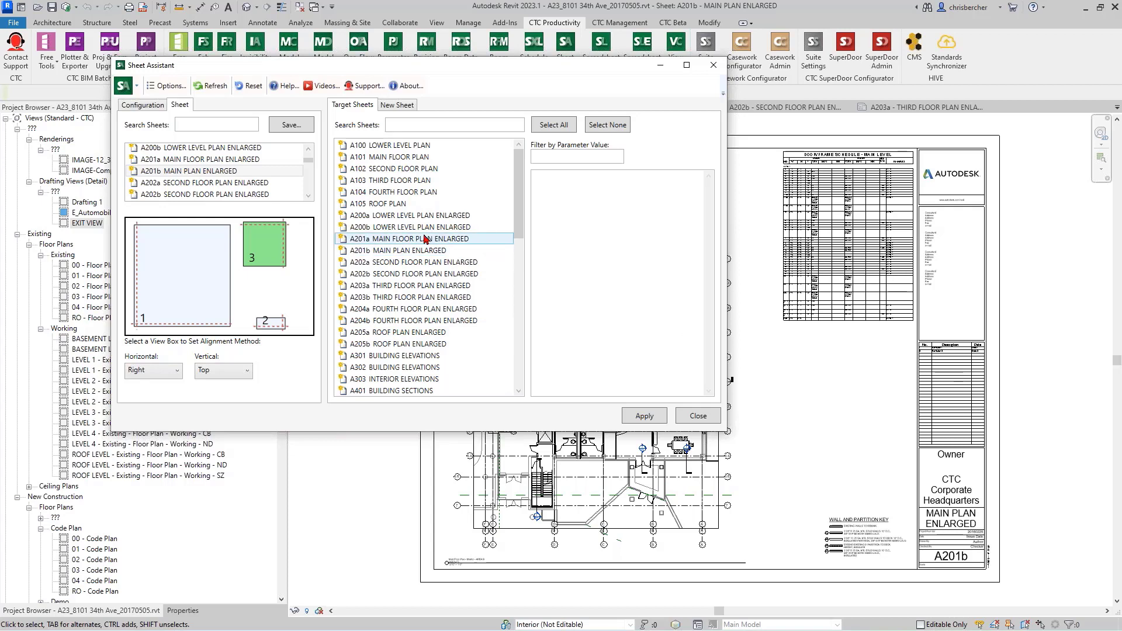
left_click(413, 215)
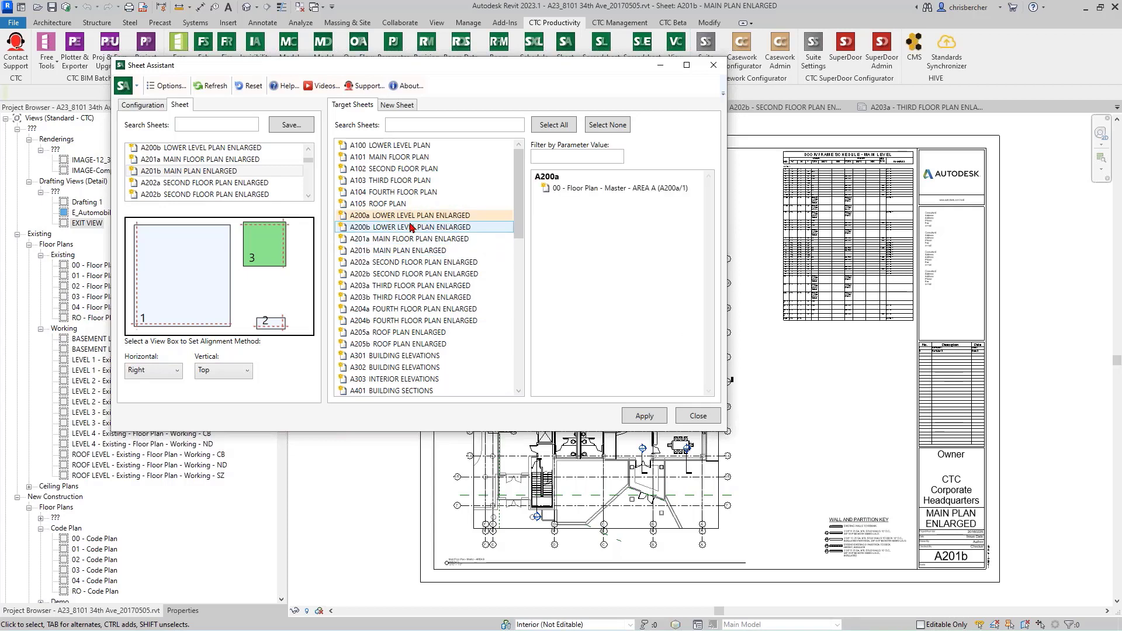
left_click(411, 227)
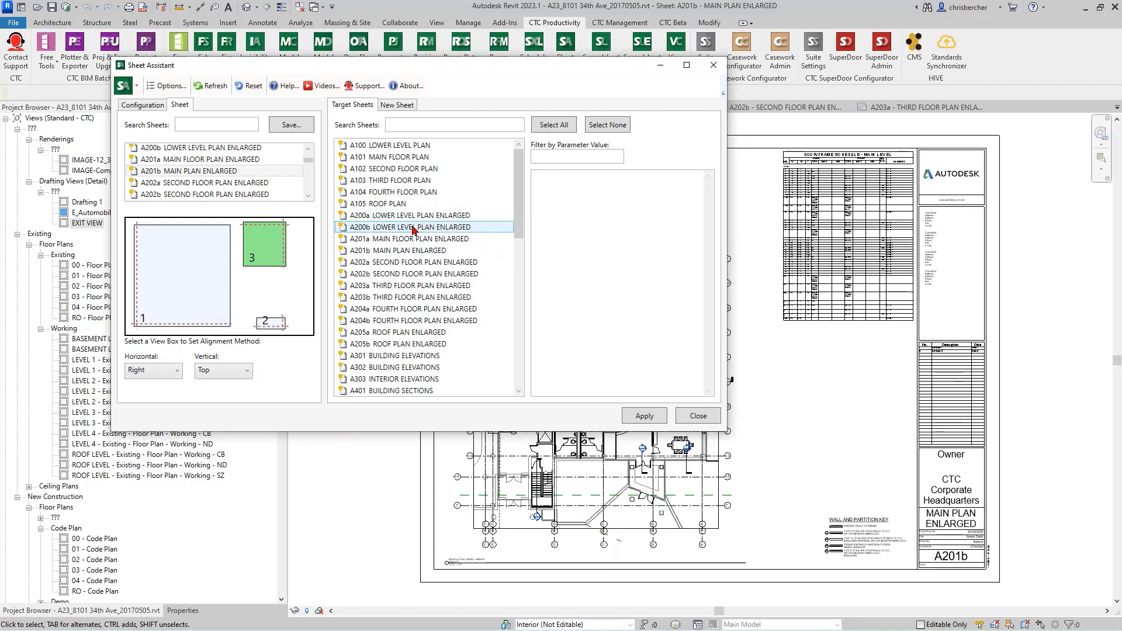
left_click(406, 239, "ctrl")
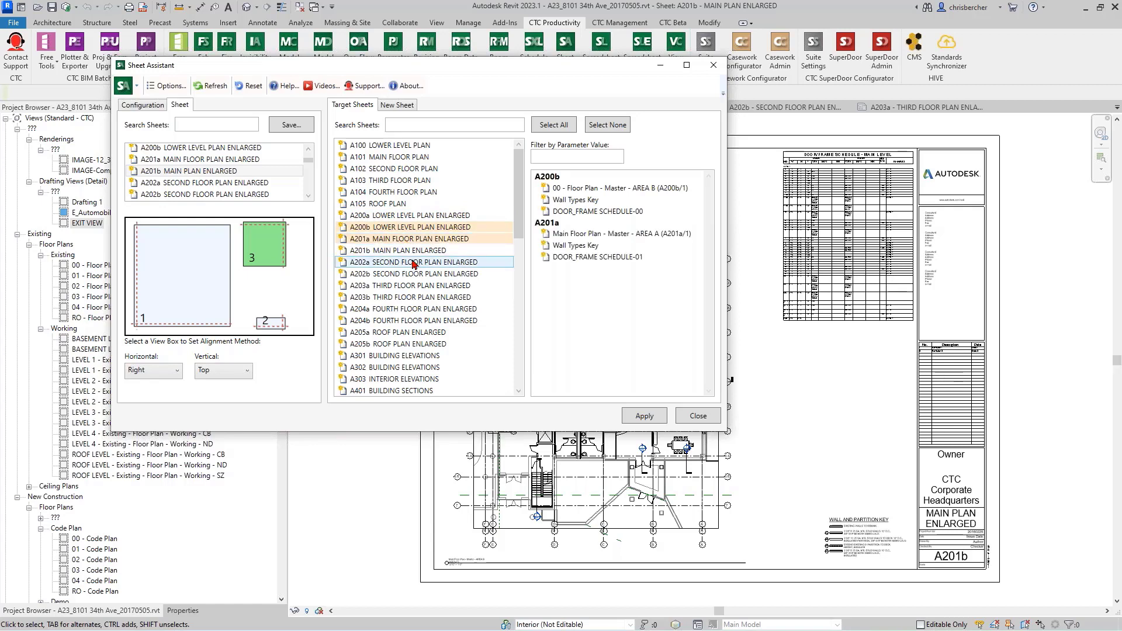
left_click(412, 262, "ctrl")
left_click(412, 285, "ctrl")
left_click(409, 297, "ctrl")
left_click(403, 310, "ctrl")
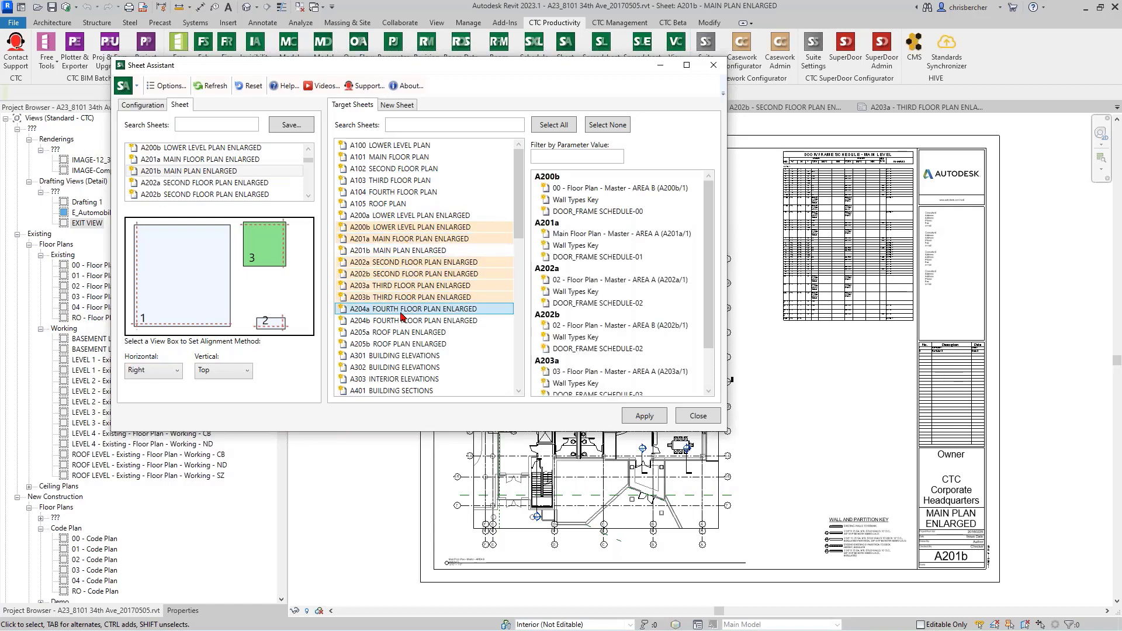
left_click(400, 320, "ctrl")
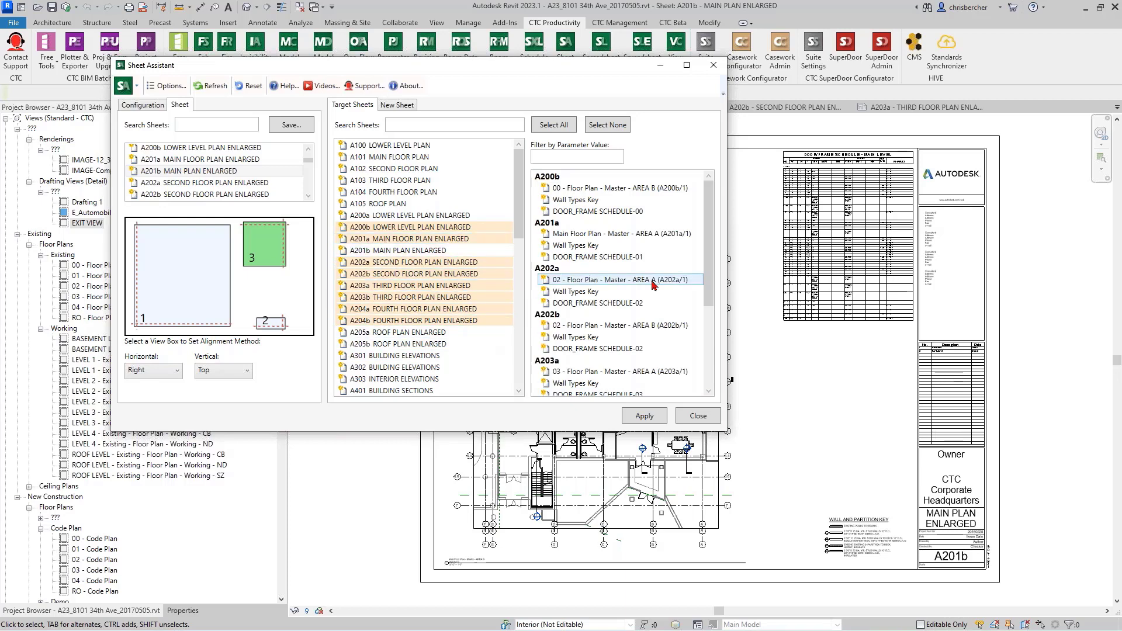
Step: Review the views listed for the selected sheets and add A205a ROOF PLAN ENLARGED to the targets
scroll(643, 305, "down", 1)
scroll(643, 305, "down", 2)
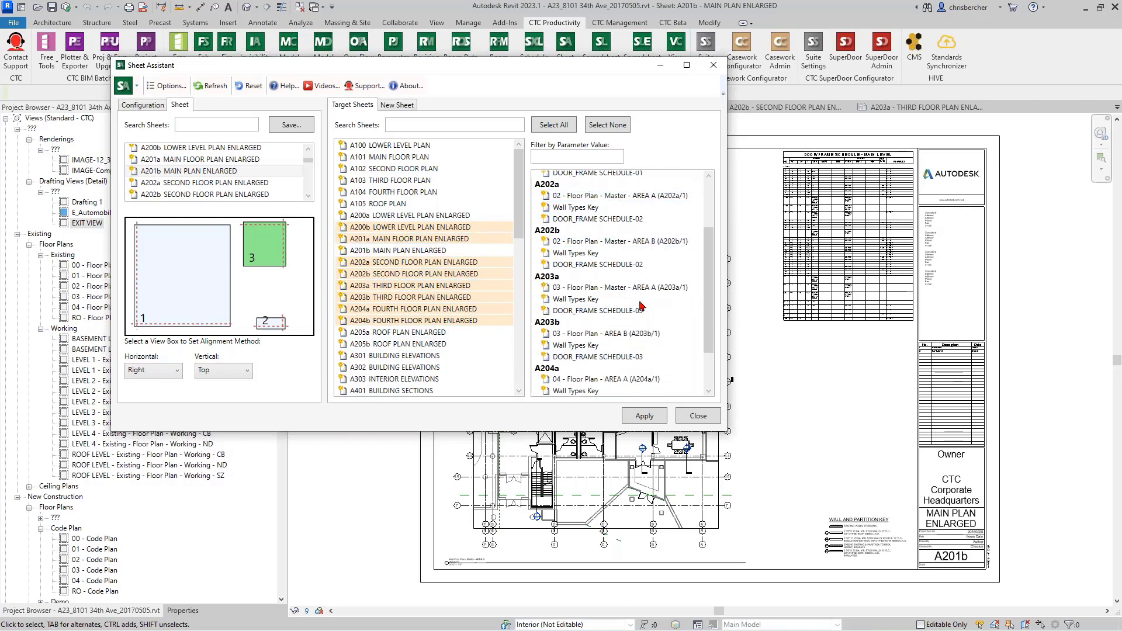
scroll(638, 308, "down", 1)
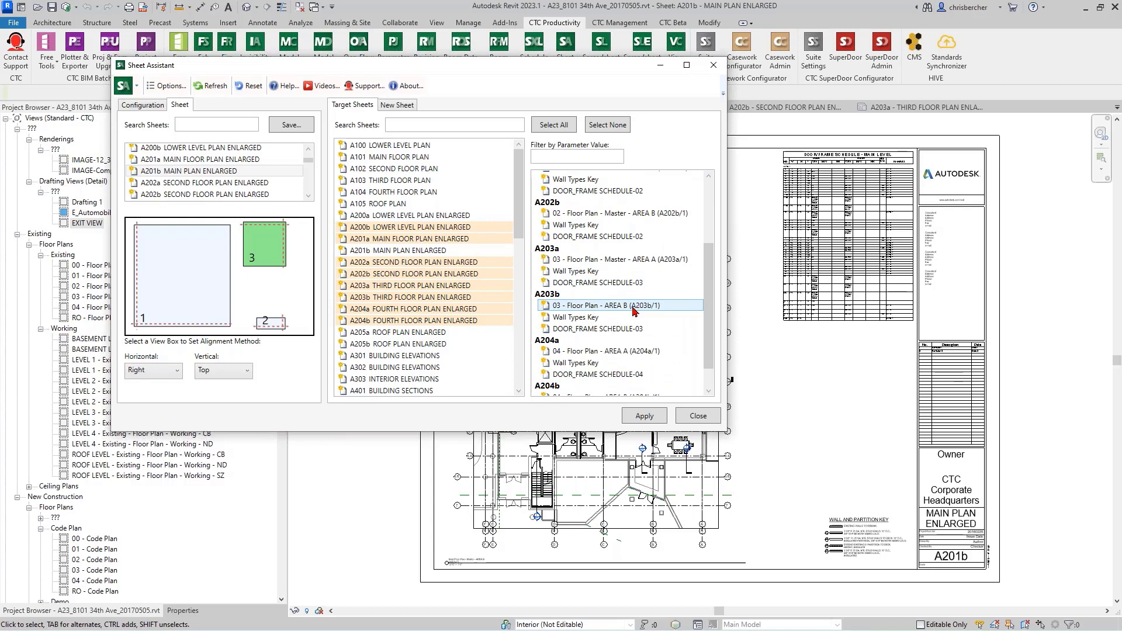
left_click(413, 337)
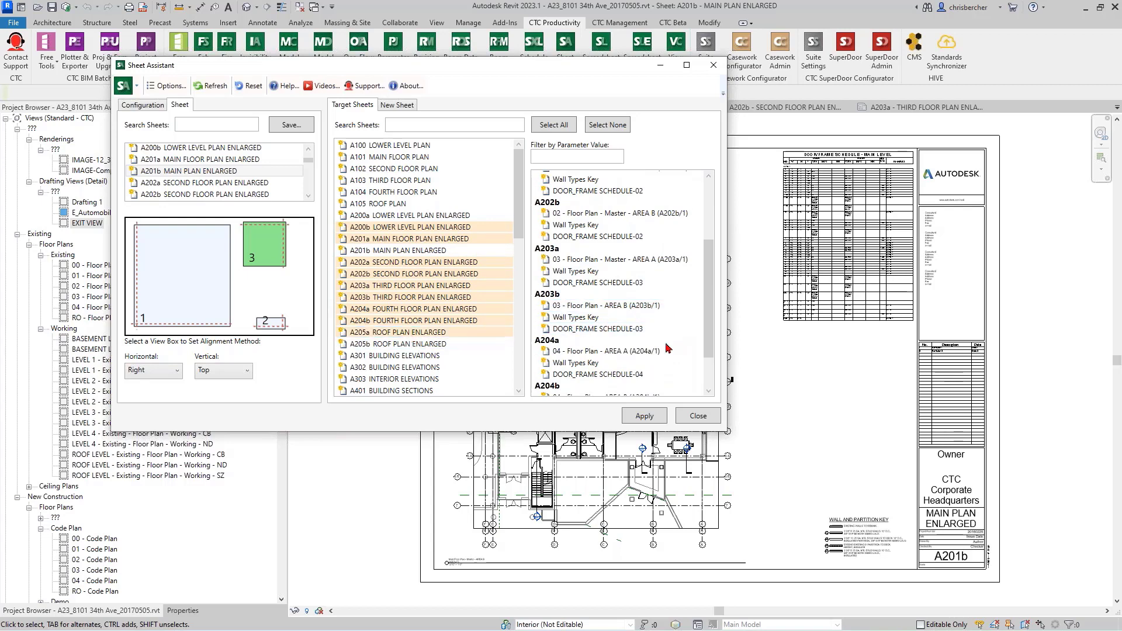
Step: Select all the views listed for the chosen target sheets
scroll(620, 333, "down", 2)
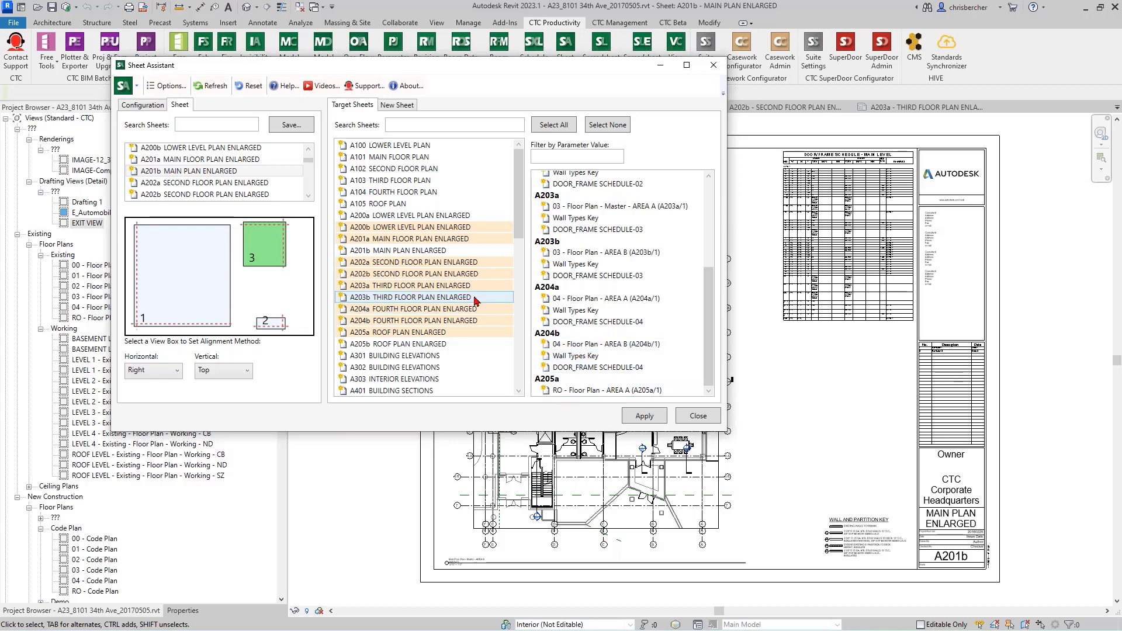
left_click(469, 240)
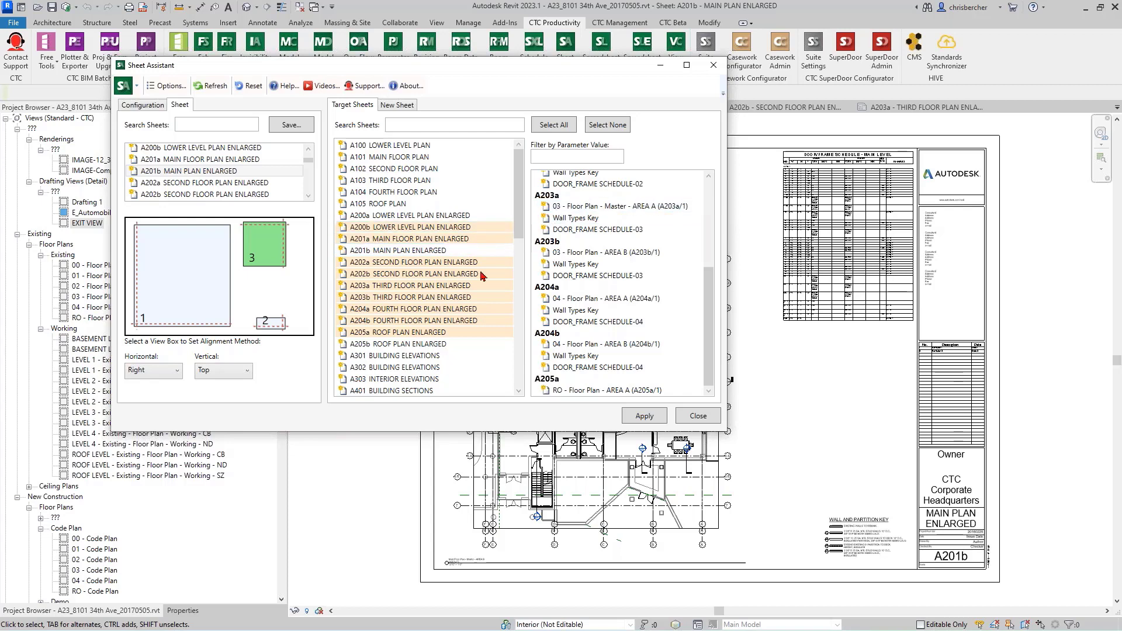
left_click(399, 277)
left_click(551, 127)
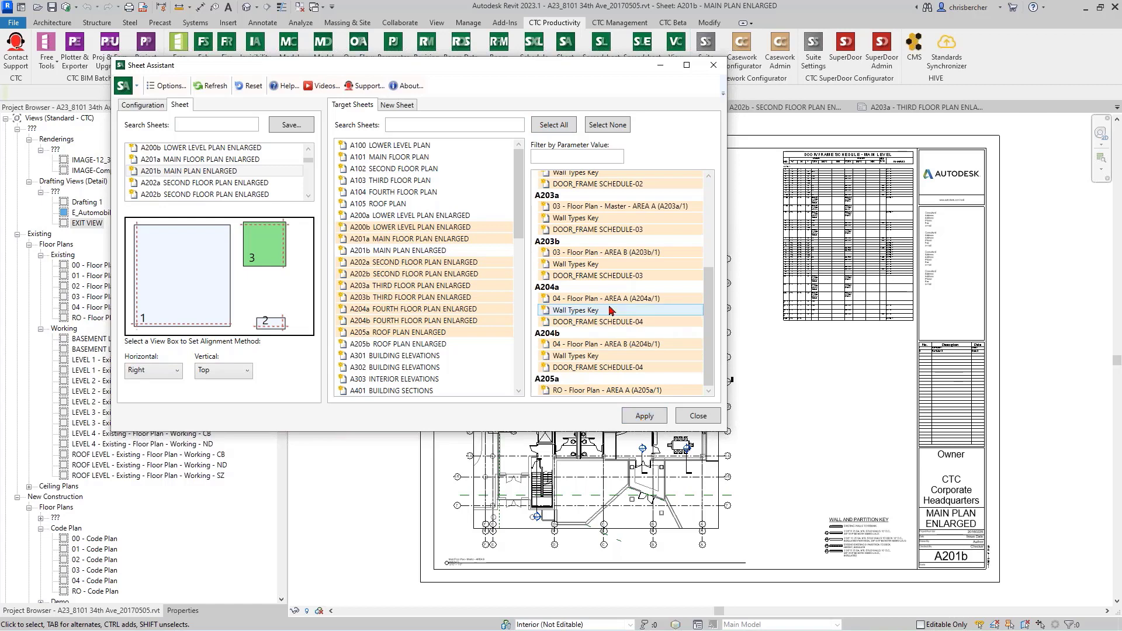
scroll(612, 310, "up", 4)
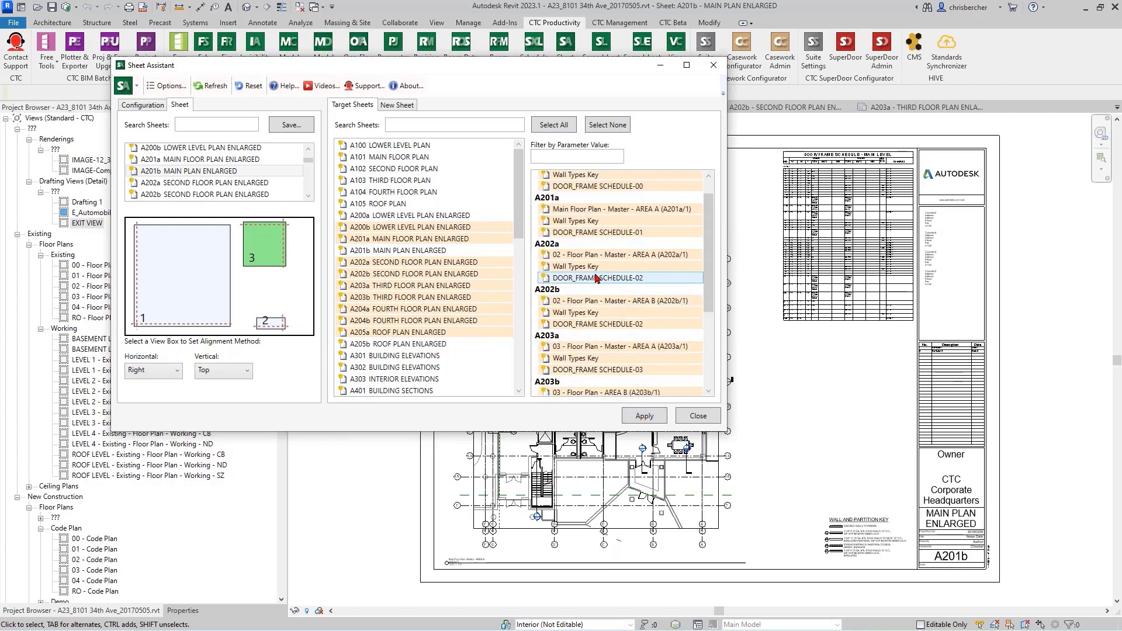
Step: Remove A205a ROOF PLAN ENLARGED from the targets and apply the A201b layout to the remaining selected sheets
scroll(596, 278, "down", 1)
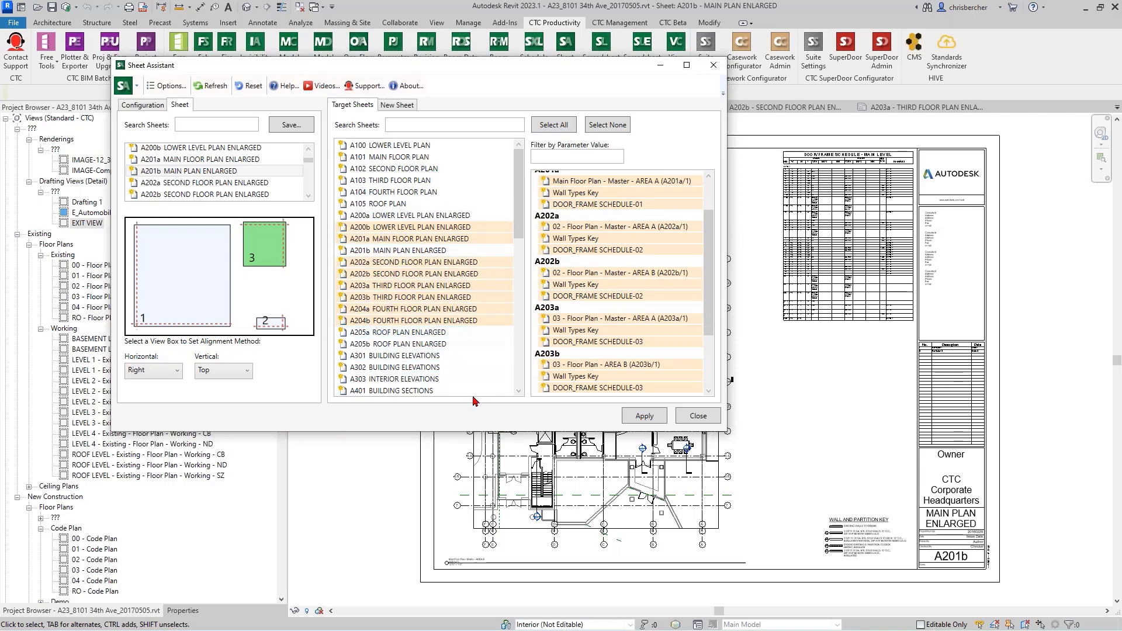
scroll(588, 345, "down", 3)
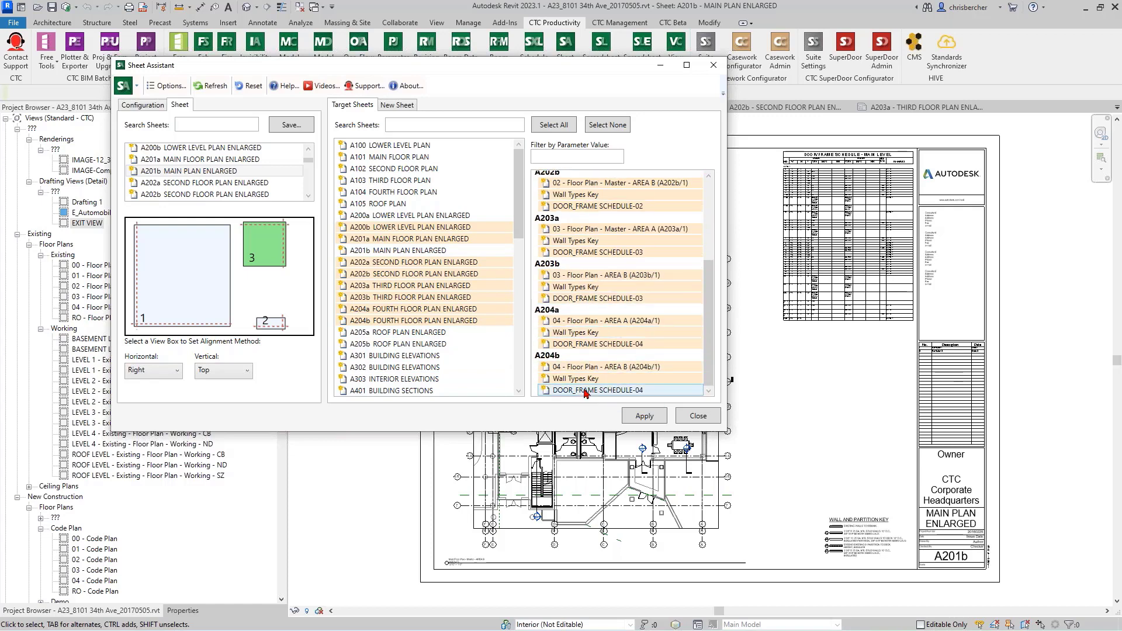
scroll(649, 388, "up", 3)
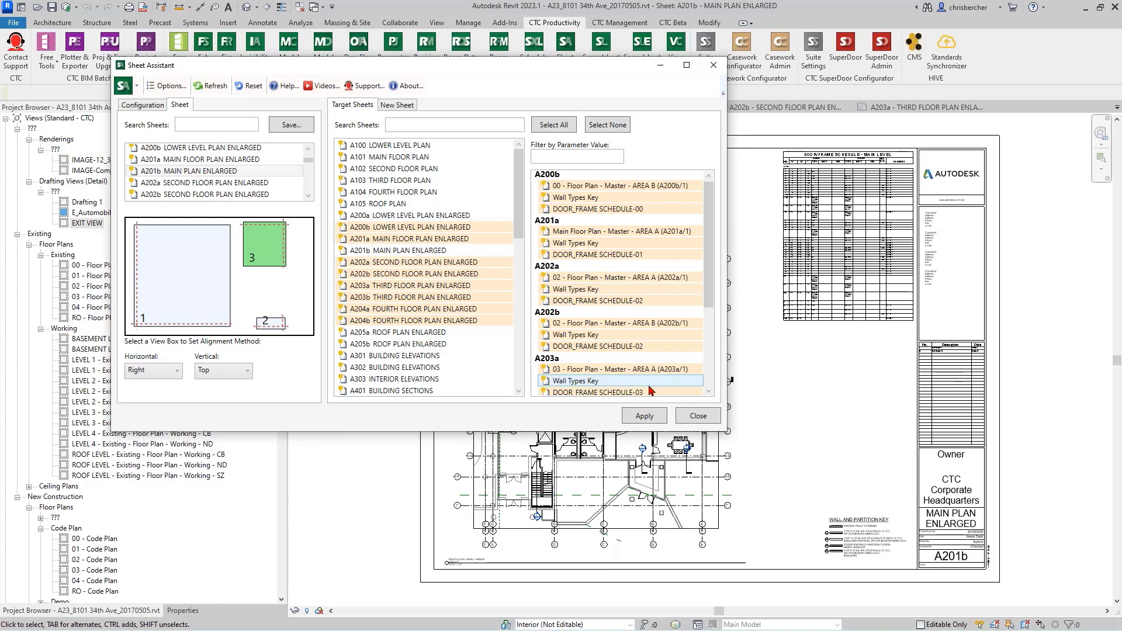
left_click(631, 422)
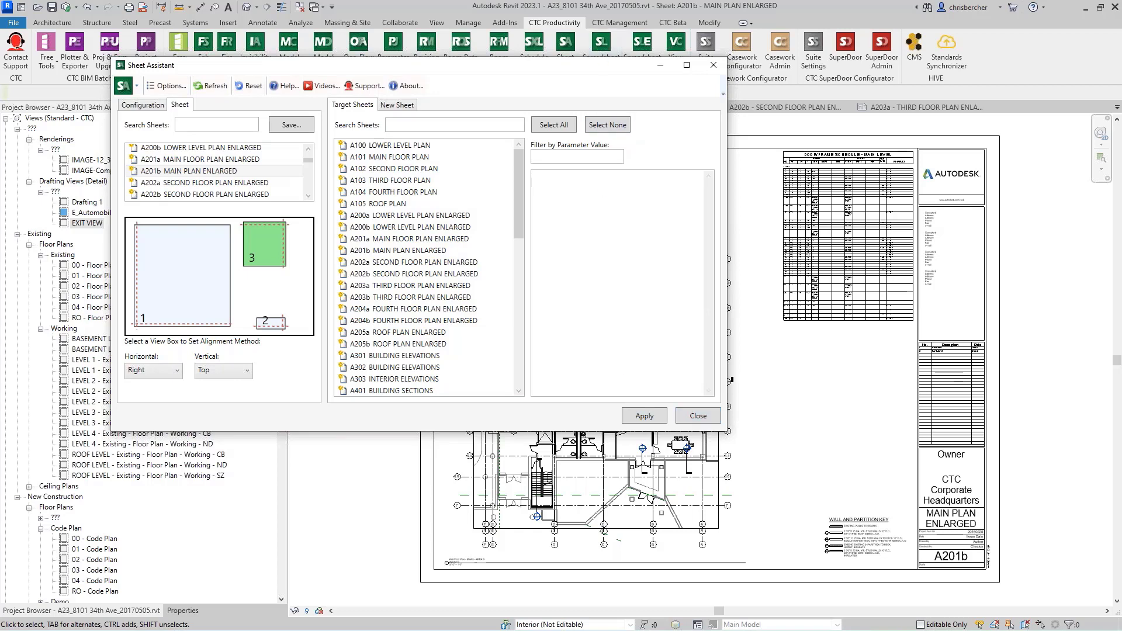
Step: Move the Sheet Assistant window aside and check the view placement on sheets A201a, A202a, A202b and A203a
left_click_drag(592, 65, 190, 202)
left_click(514, 109)
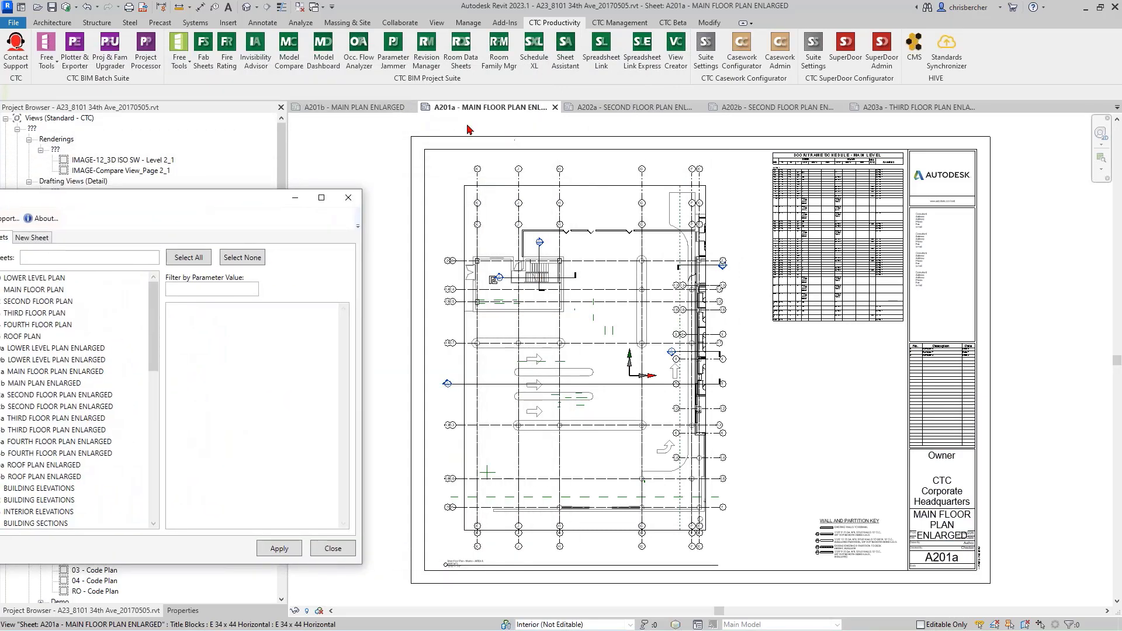
left_click(369, 108)
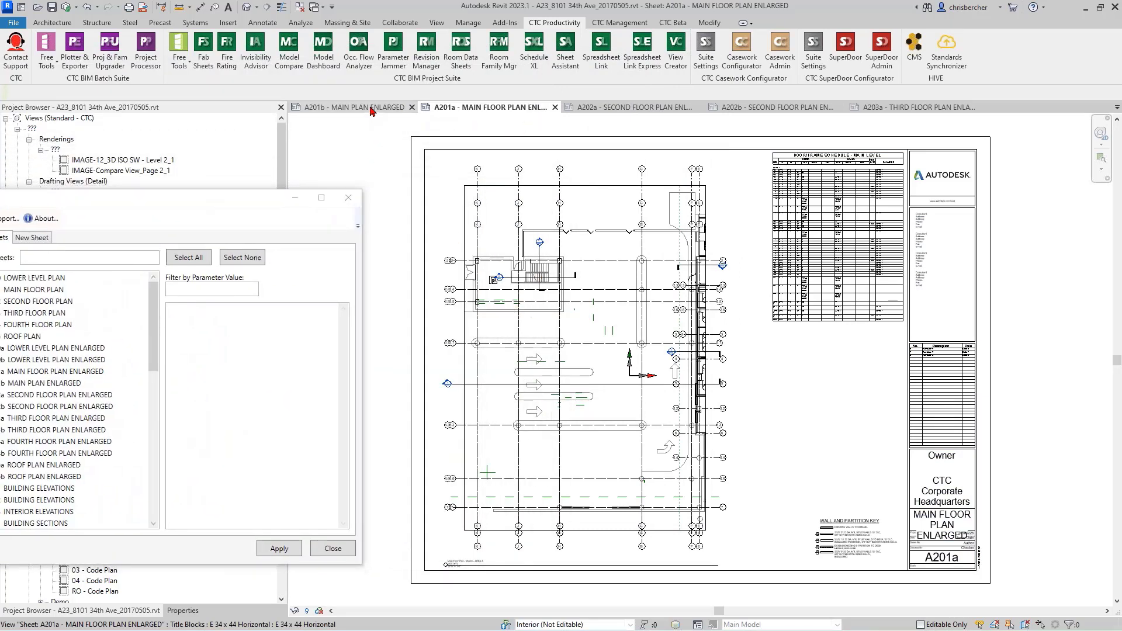
left_click(468, 108)
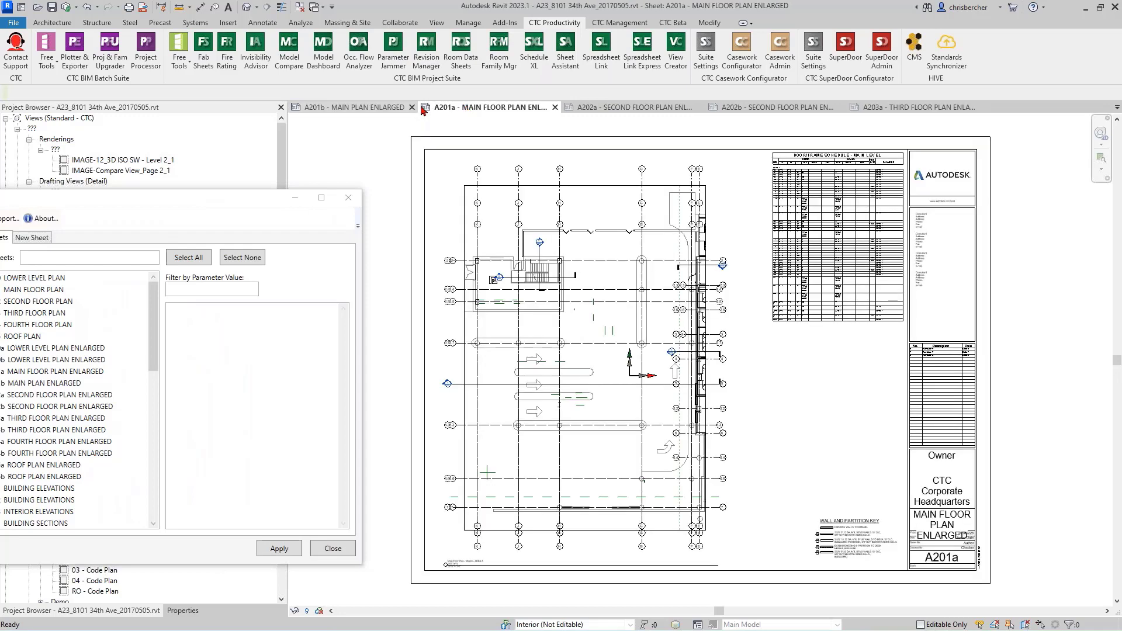
left_click(601, 109)
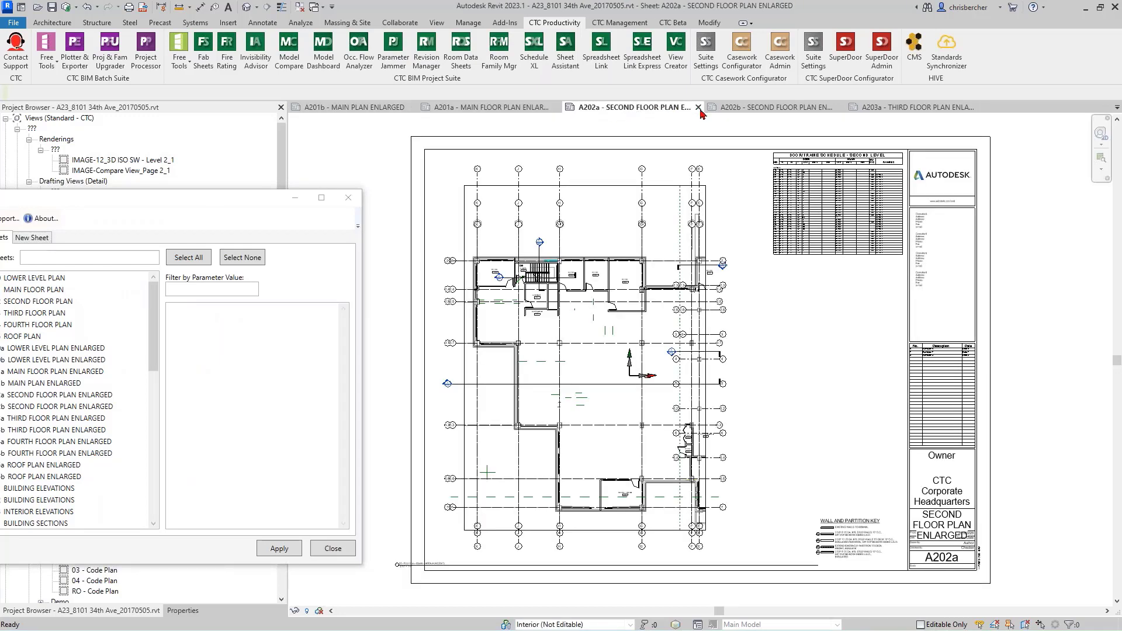
left_click(735, 109)
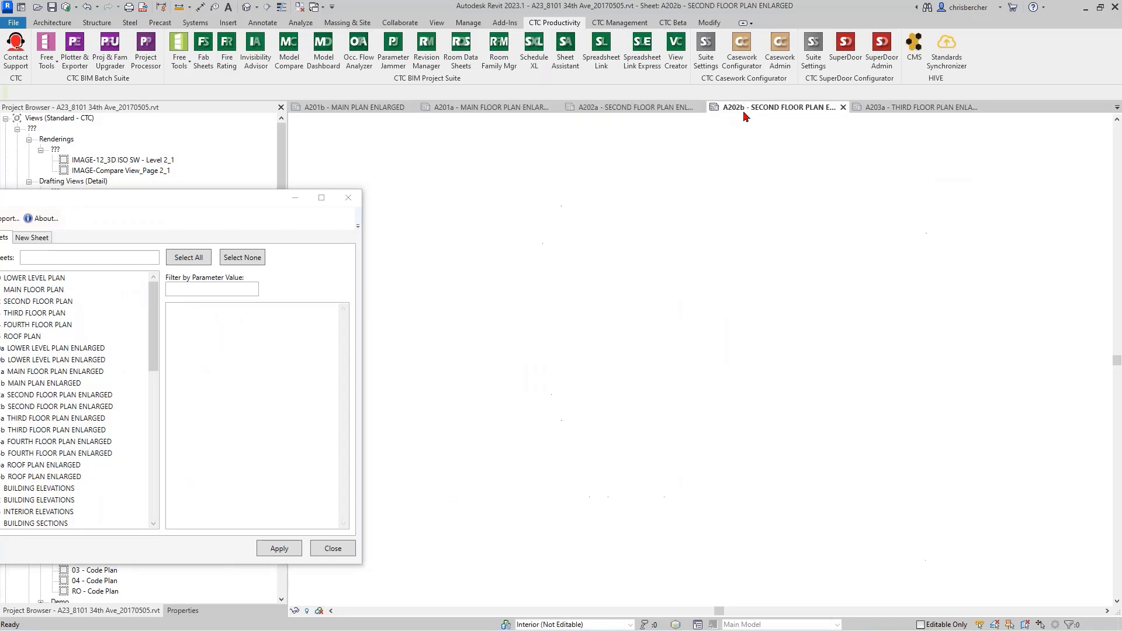
left_click(874, 109)
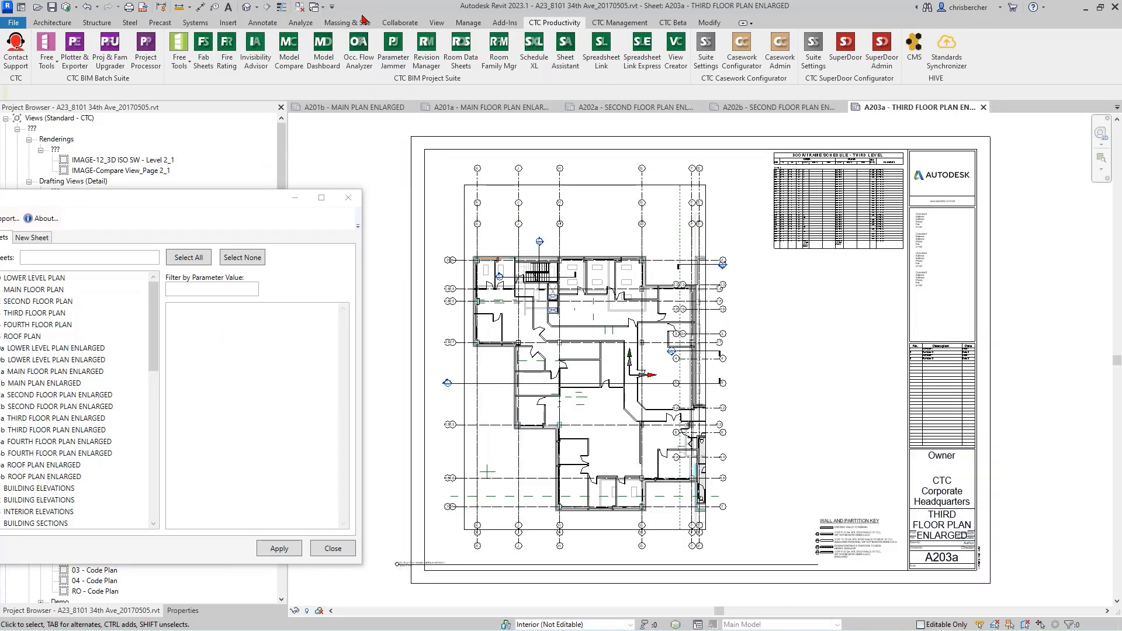
Step: Switch to the open sheet A203b THIRD FLOOR PLAN ENLARGED to check its view placement
left_click(316, 7)
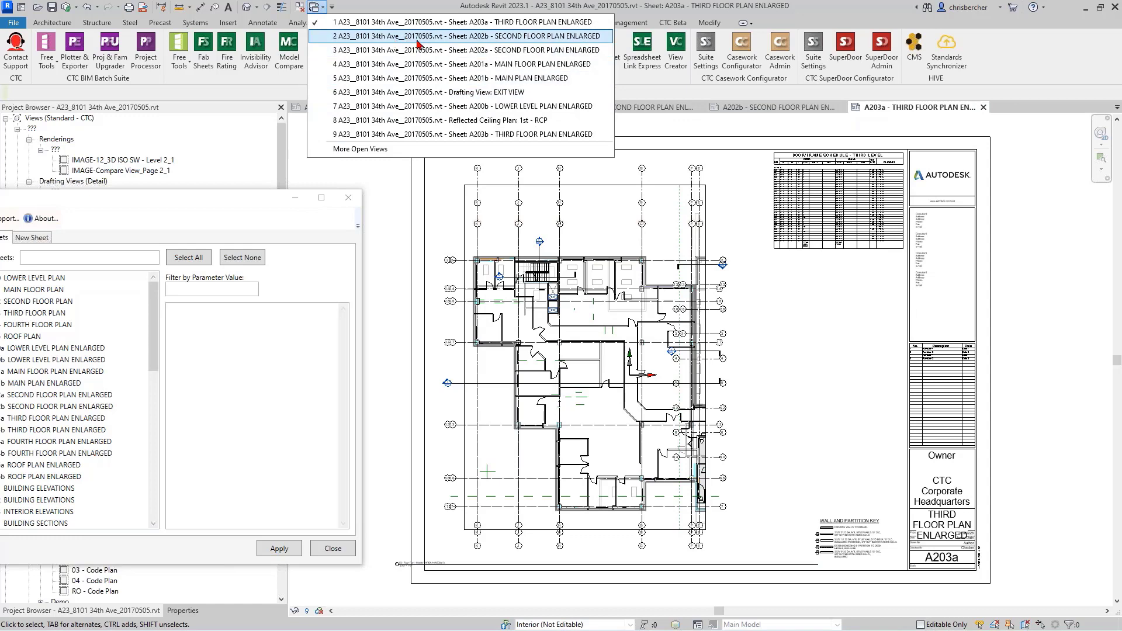
left_click(360, 149)
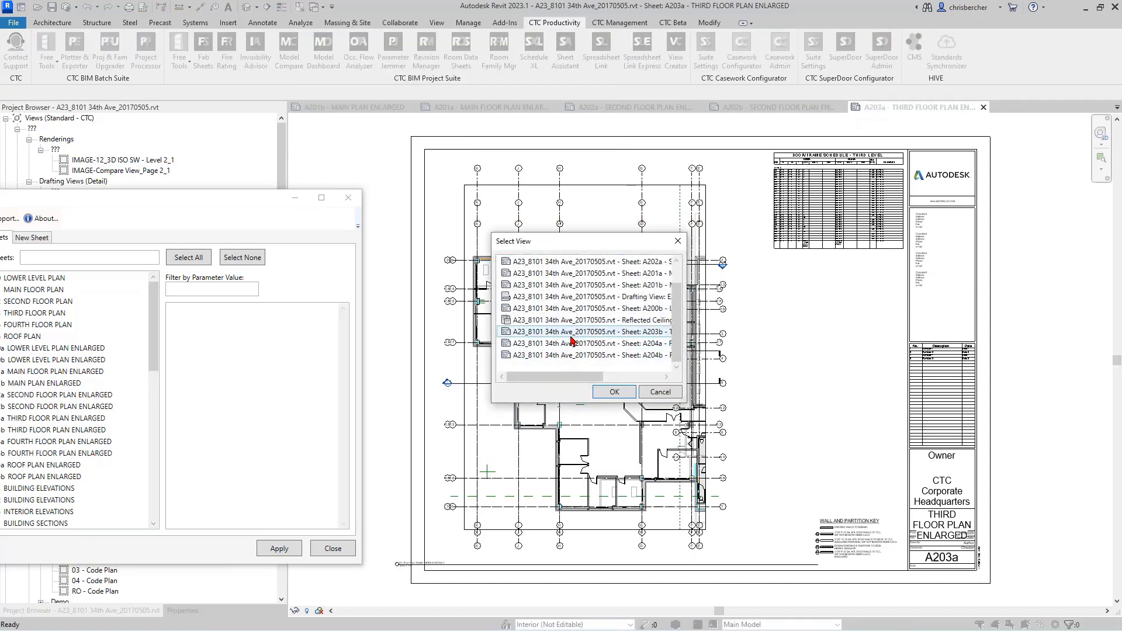
left_click(570, 335)
left_click(611, 392)
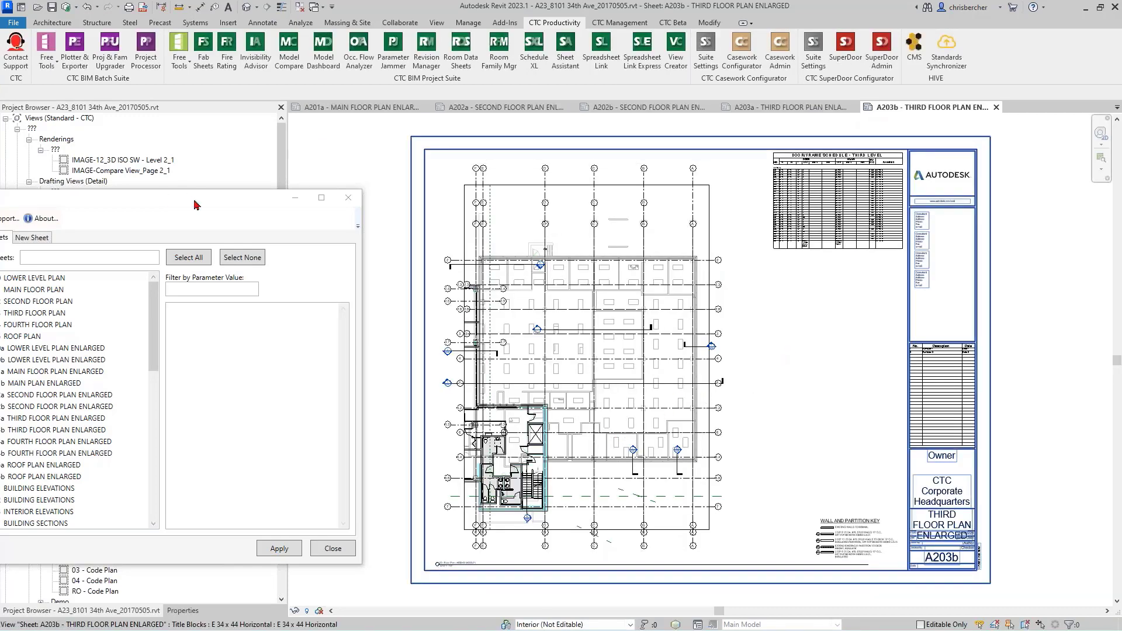
Step: Bring the Sheet Assistant window back into full view over the sheet
left_click_drag(197, 203, 611, 159)
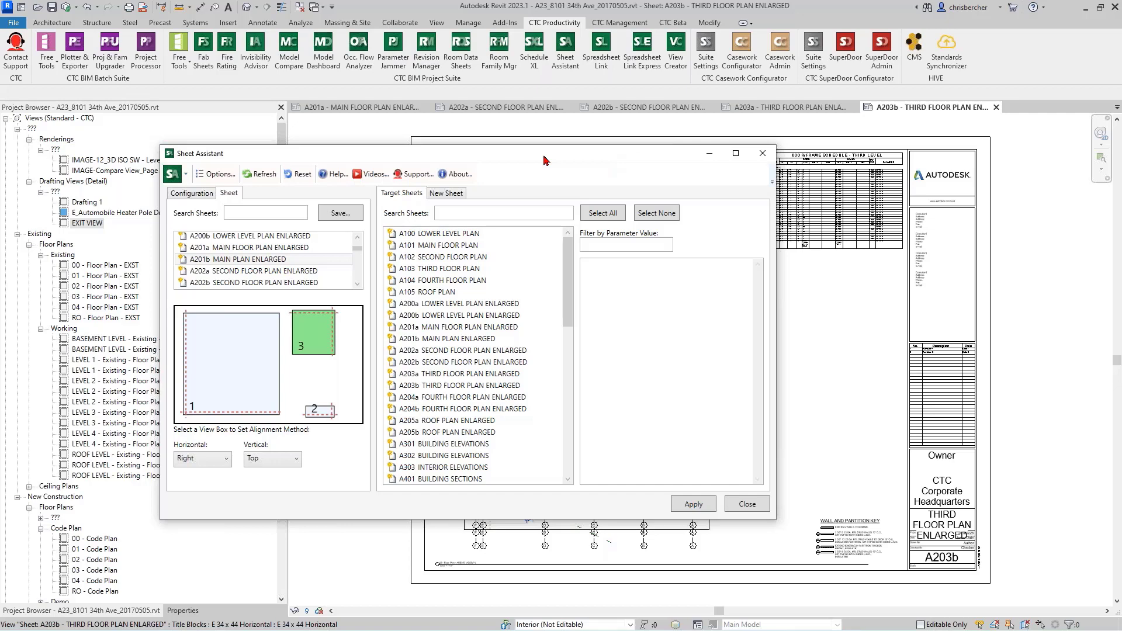
left_click_drag(440, 160, 430, 141)
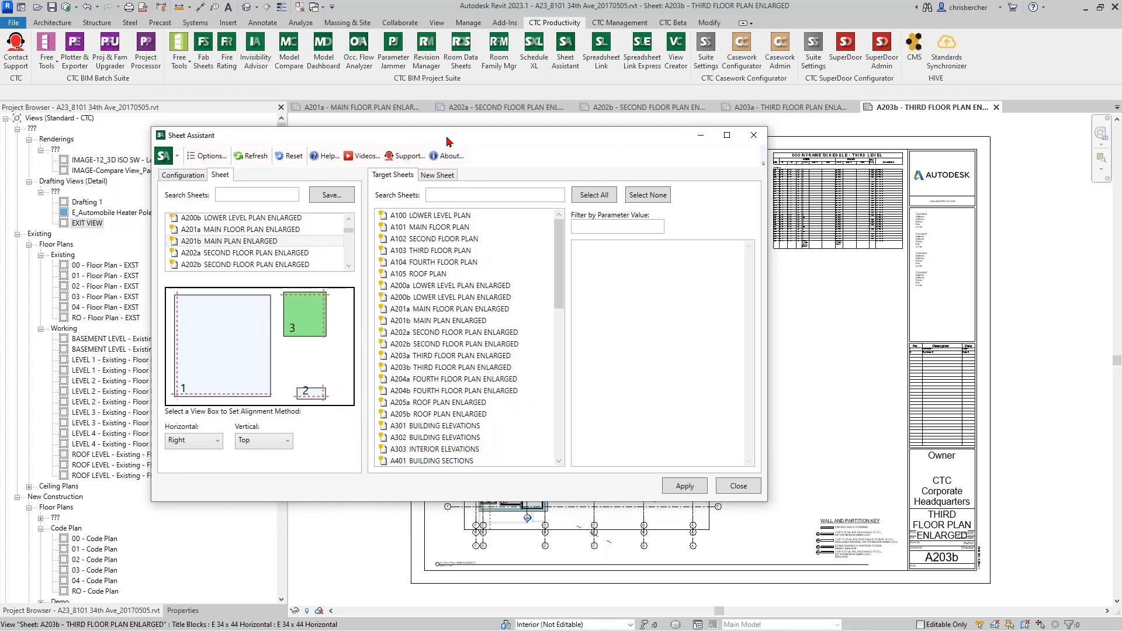
left_click_drag(447, 141, 445, 141)
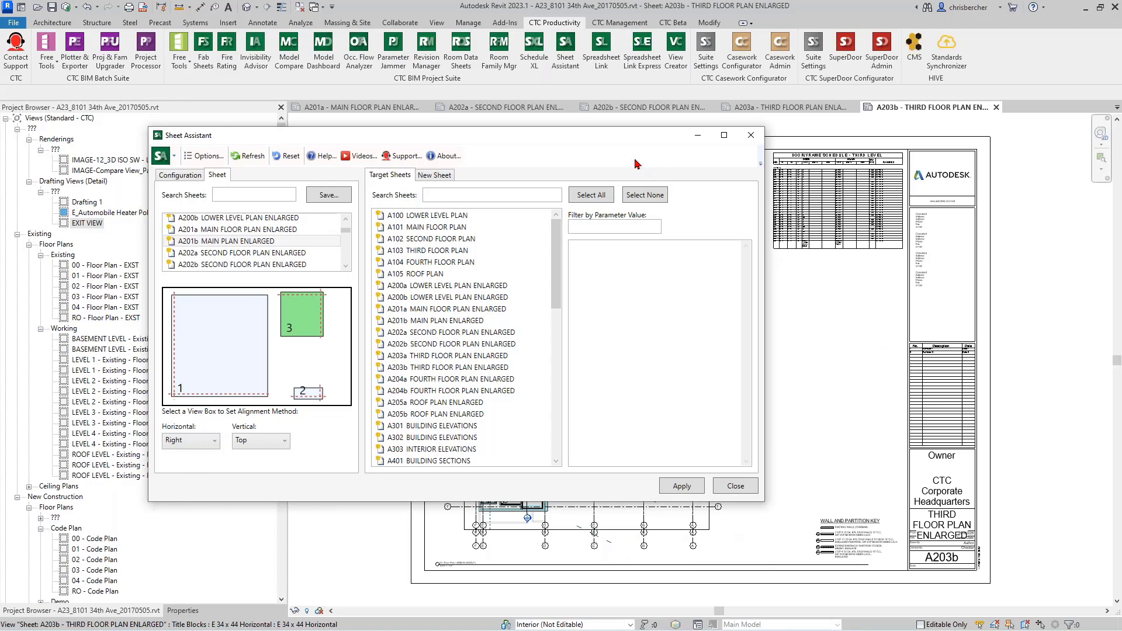
left_click_drag(605, 144, 453, 107)
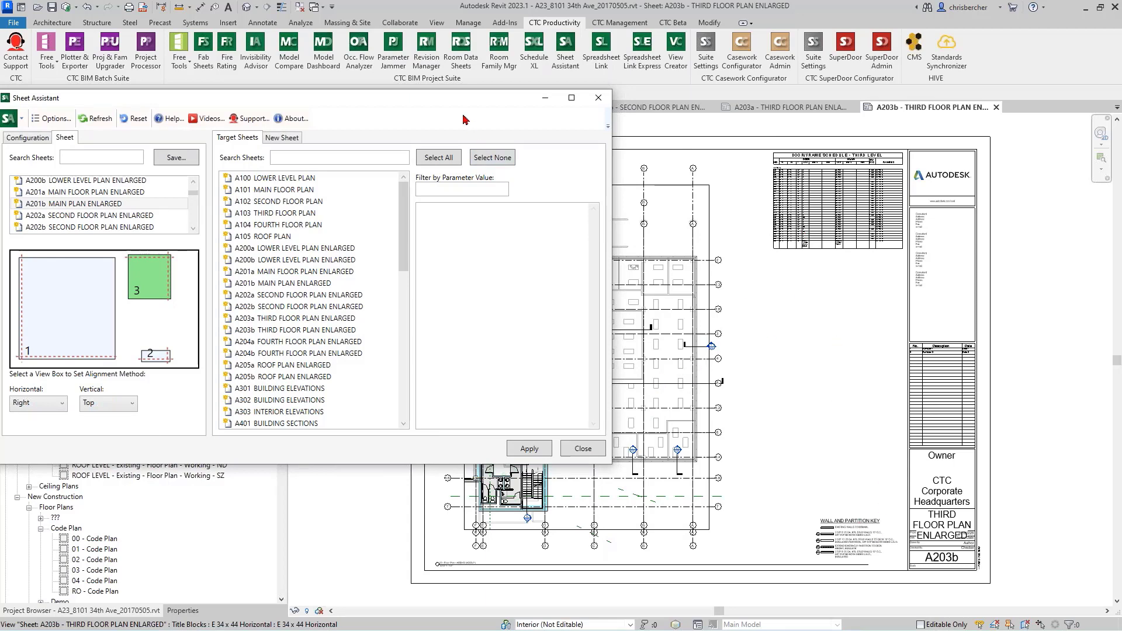
left_click_drag(472, 104, 591, 91)
Step: Save sheet A201b's layout as a configuration named Main Plan Sheets_CTC
left_click(295, 145)
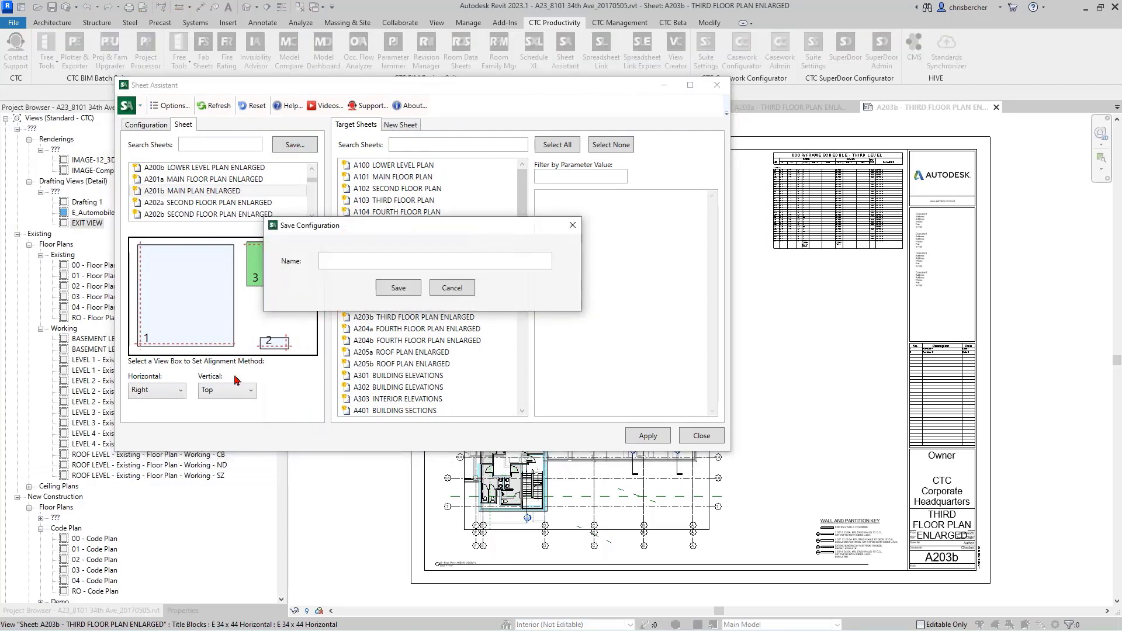
left_click(391, 265)
type("Main Plan Sheet")
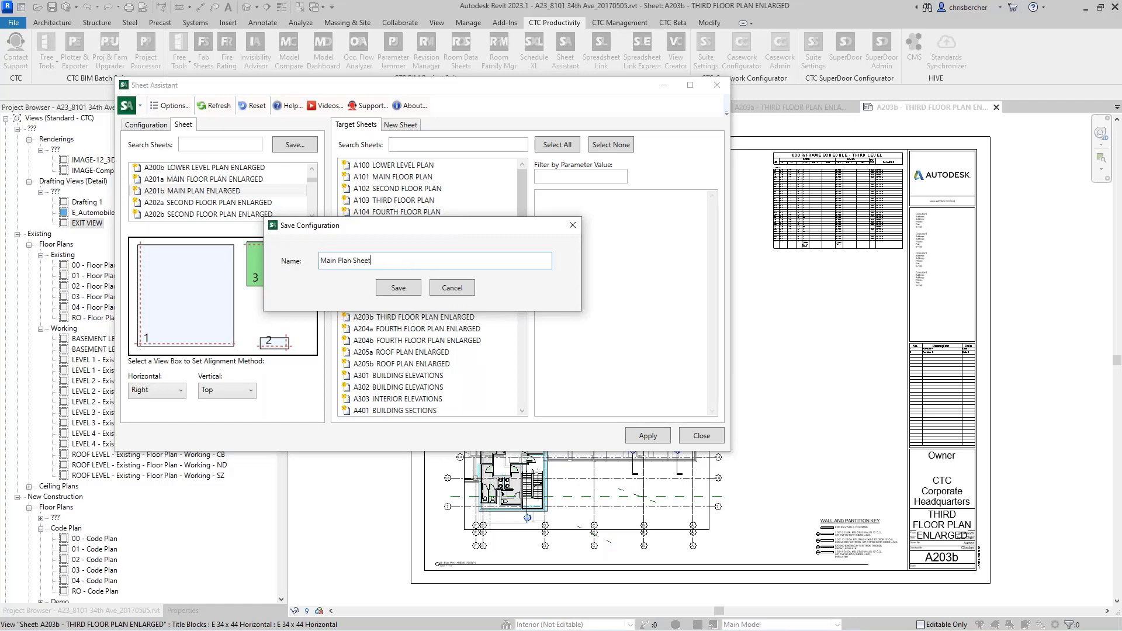
type("s_CTC")
left_click(399, 287)
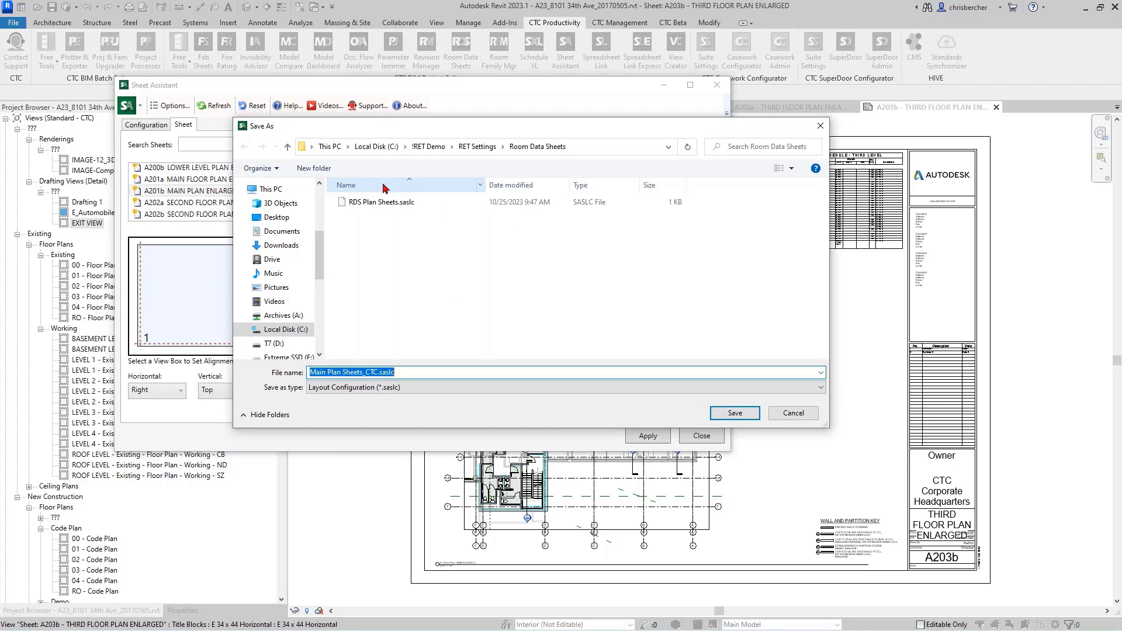
Step: Store the Main Plan Sheets_CTC.saslc file in the Sheet Asistant folder under RET Settings
left_click(477, 147)
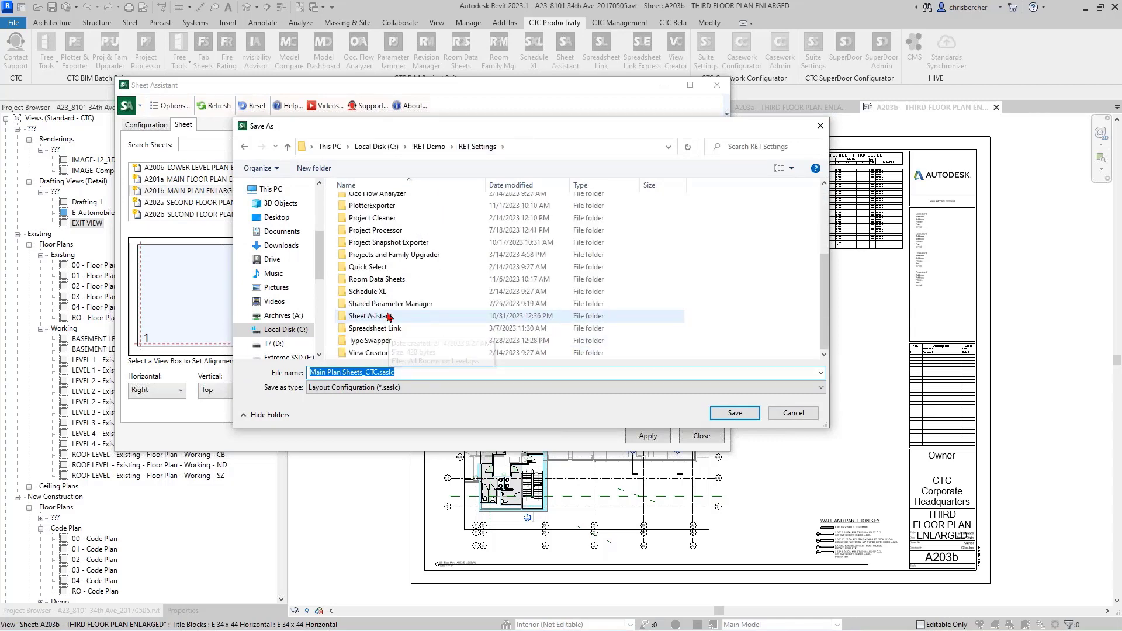
double_click(390, 316)
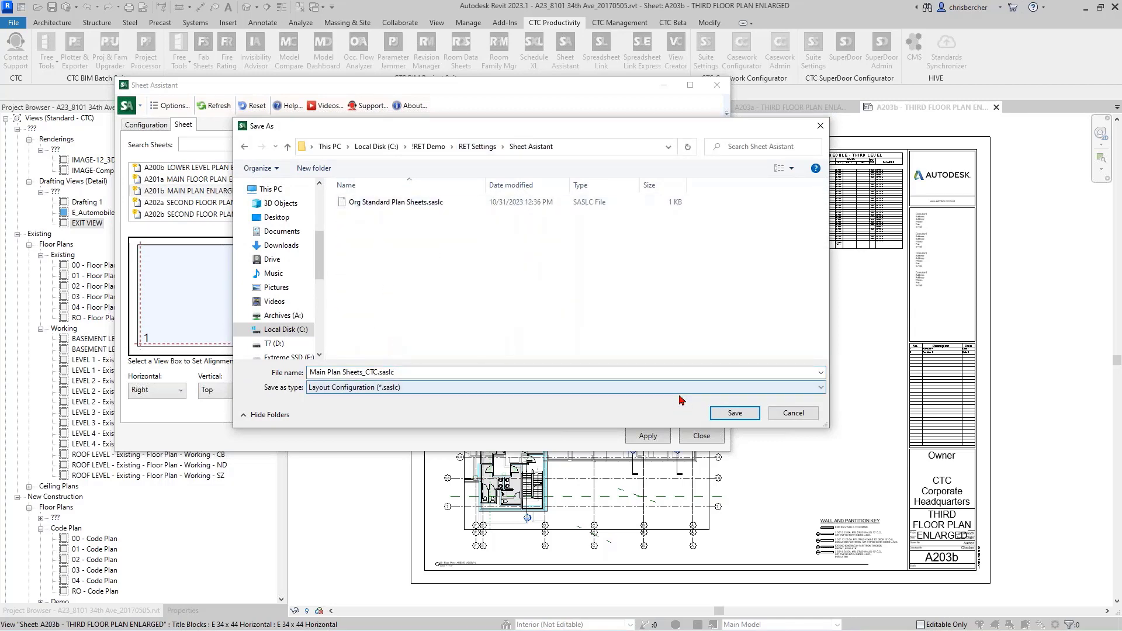
left_click(734, 413)
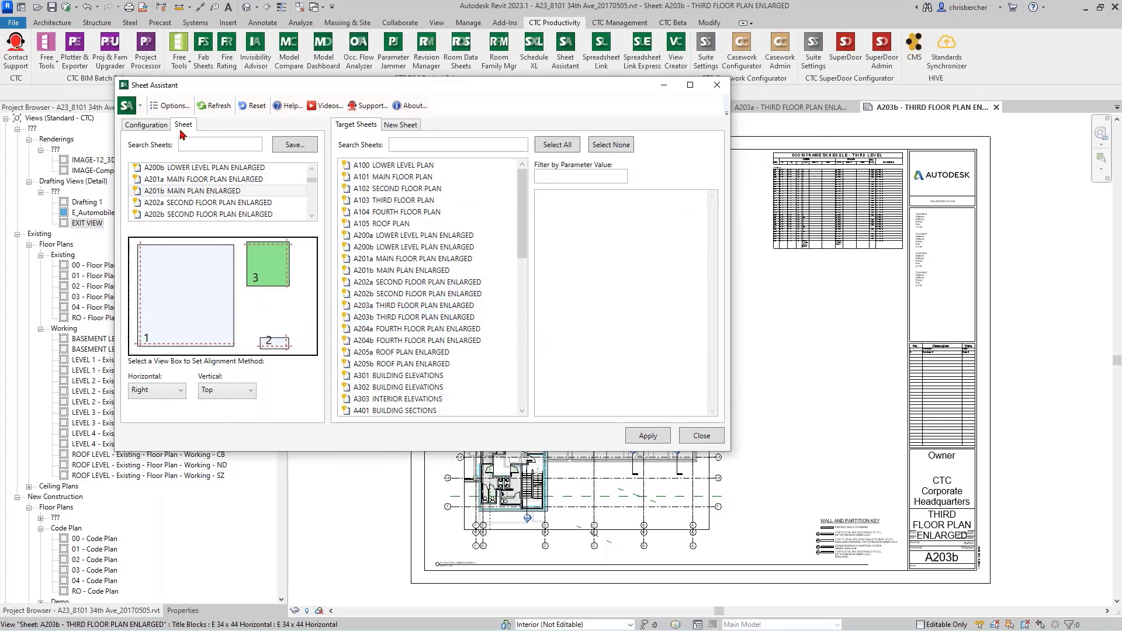
Step: Load the layout configuration Main Plan Sheets_CTC.saslc in place of the current one
left_click(150, 127)
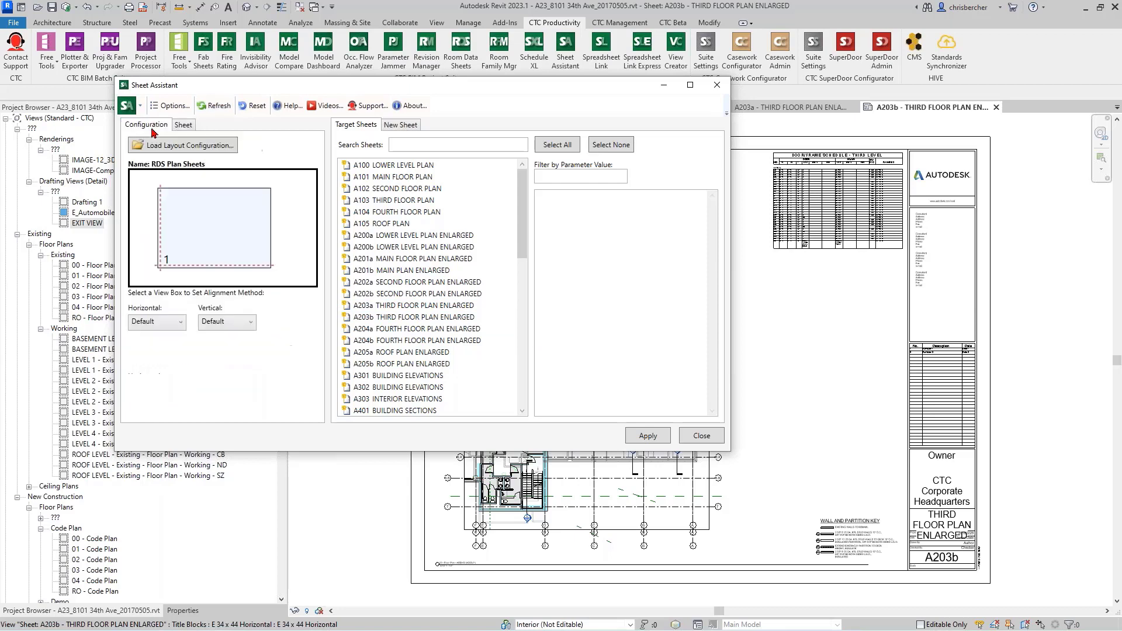
left_click(173, 152)
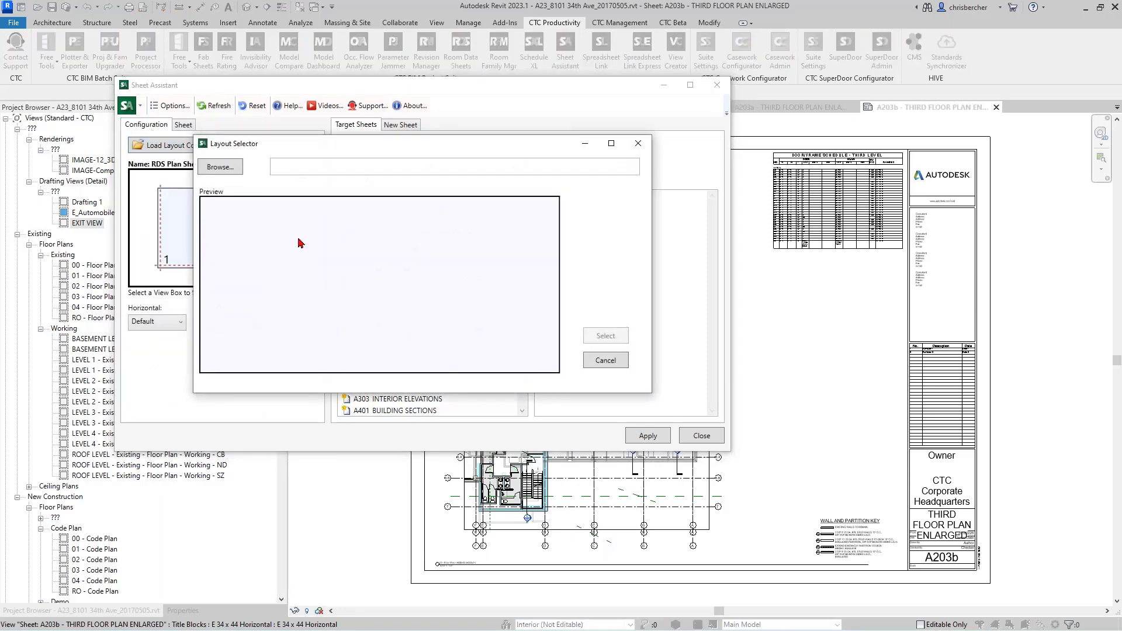
left_click(216, 167)
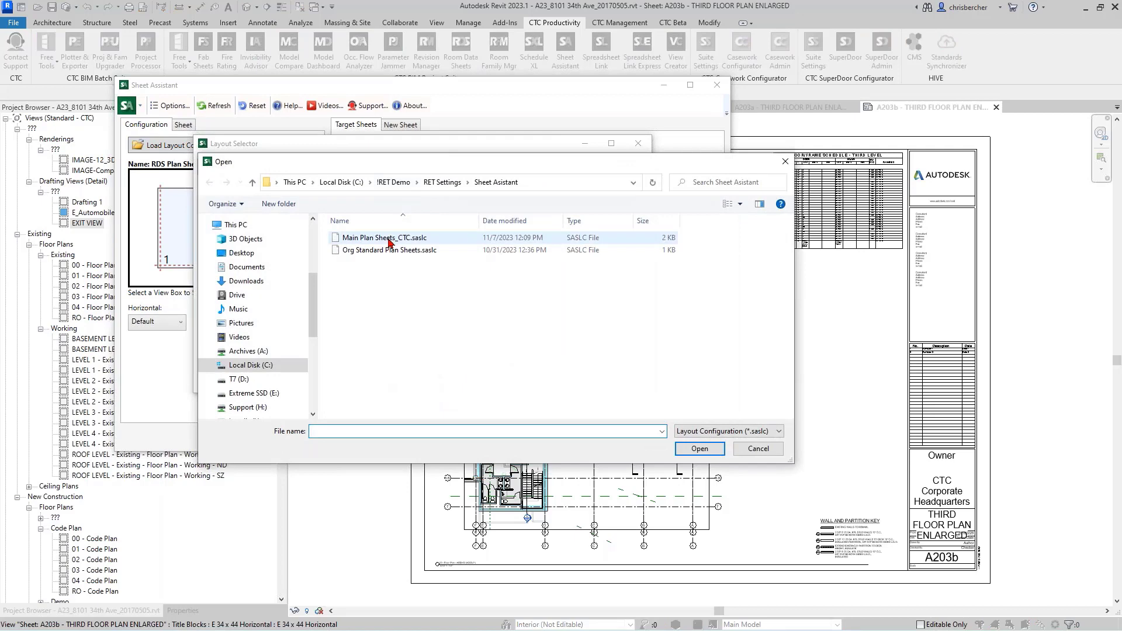
left_click(389, 238)
left_click(700, 449)
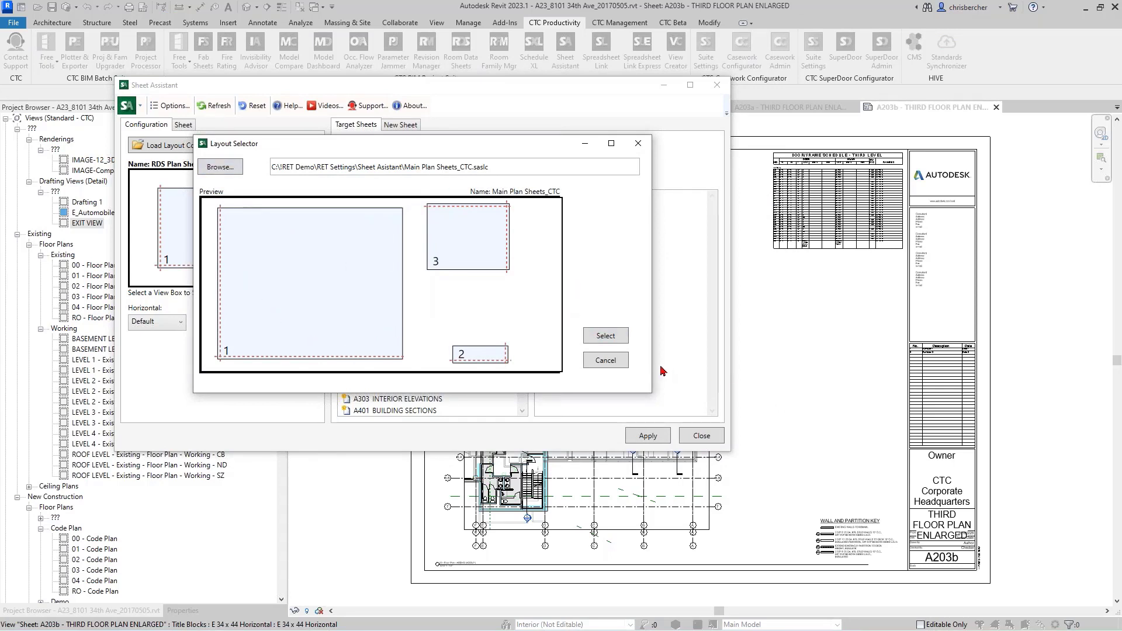
left_click(602, 337)
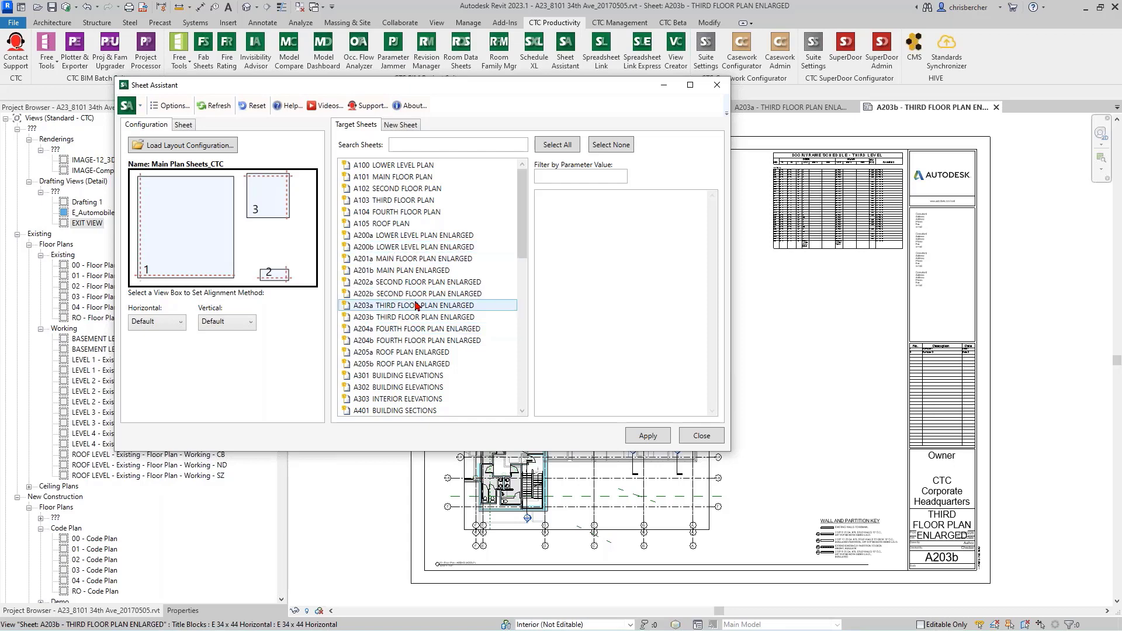
Step: Look over the target sheet list and move the Sheet Assistant window aside to view sheet A201a
scroll(412, 307, "down", 3)
scroll(410, 298, "up", 3)
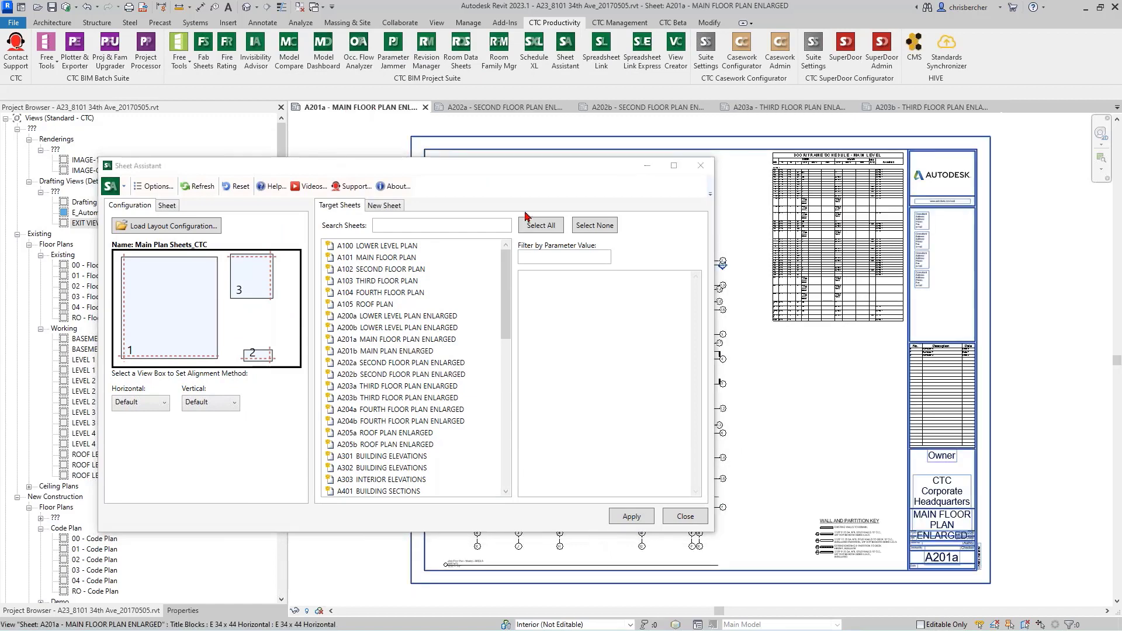
left_click_drag(522, 174, 324, 149)
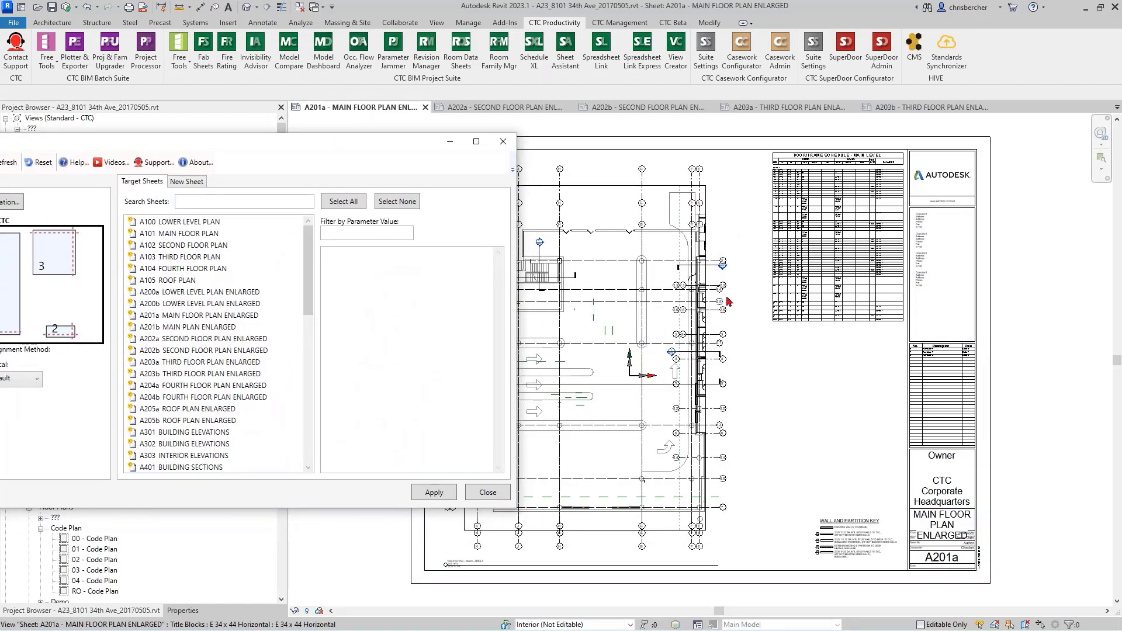
Step: Bring the Sheet Assistant window back into view, use sheet A201b as the layout source, and switch the destination to new sheets
left_click_drag(357, 146, 572, 91)
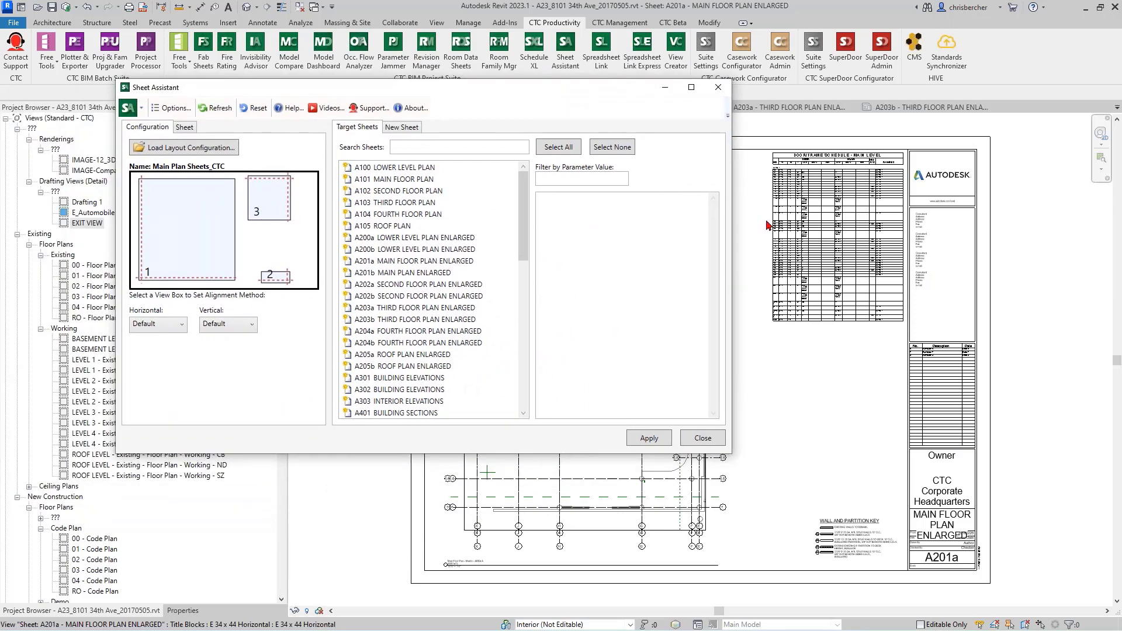
left_click(184, 128)
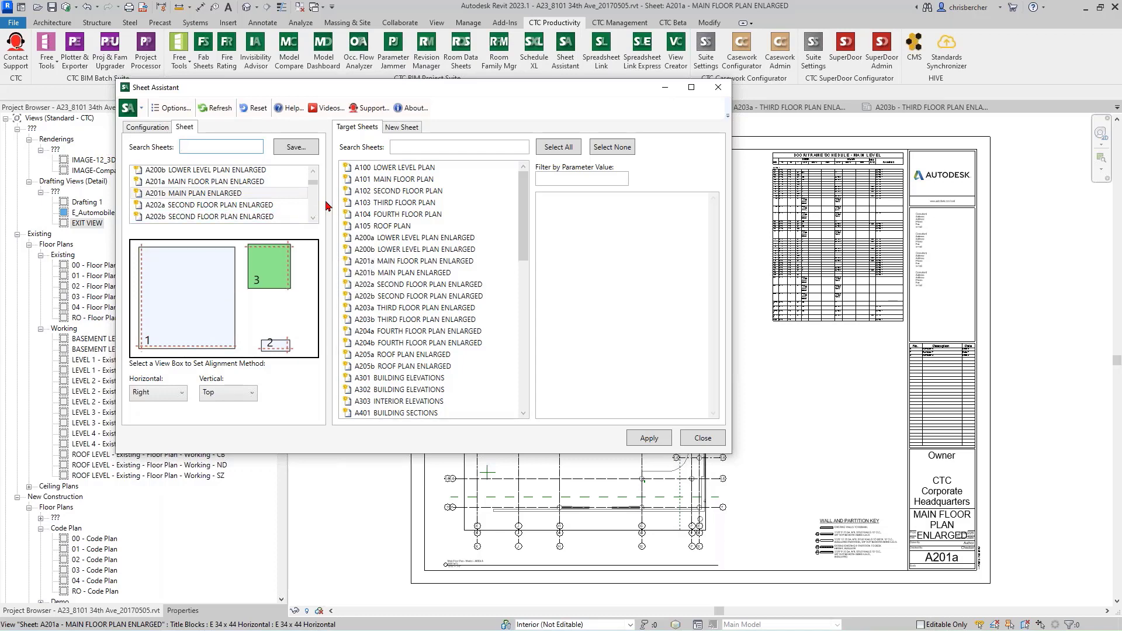
left_click(397, 128)
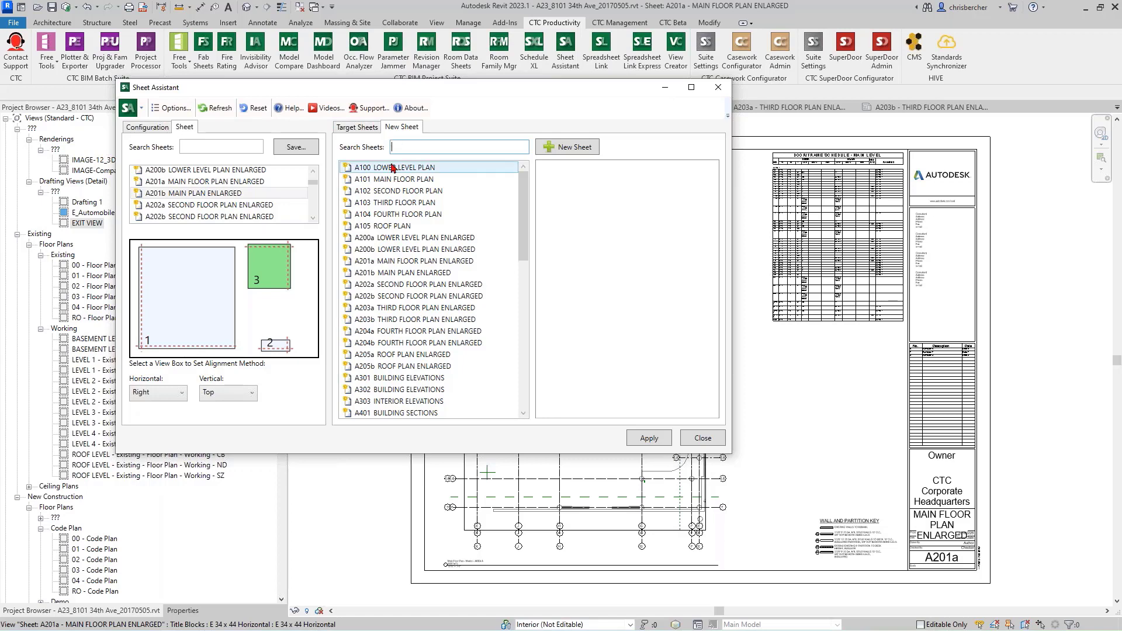
Step: Look over the existing sheet list and start a new sheet batch with the E 34 x 44 Horizontal title block
scroll(401, 316, "down", 2)
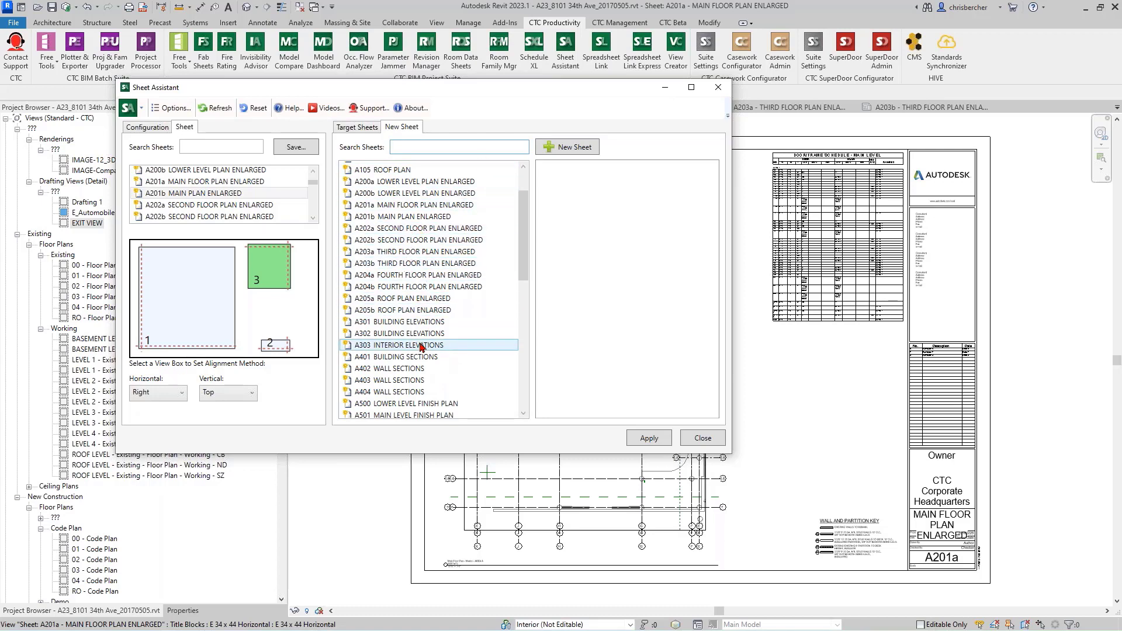
scroll(421, 345, "down", 6)
scroll(421, 345, "down", 2)
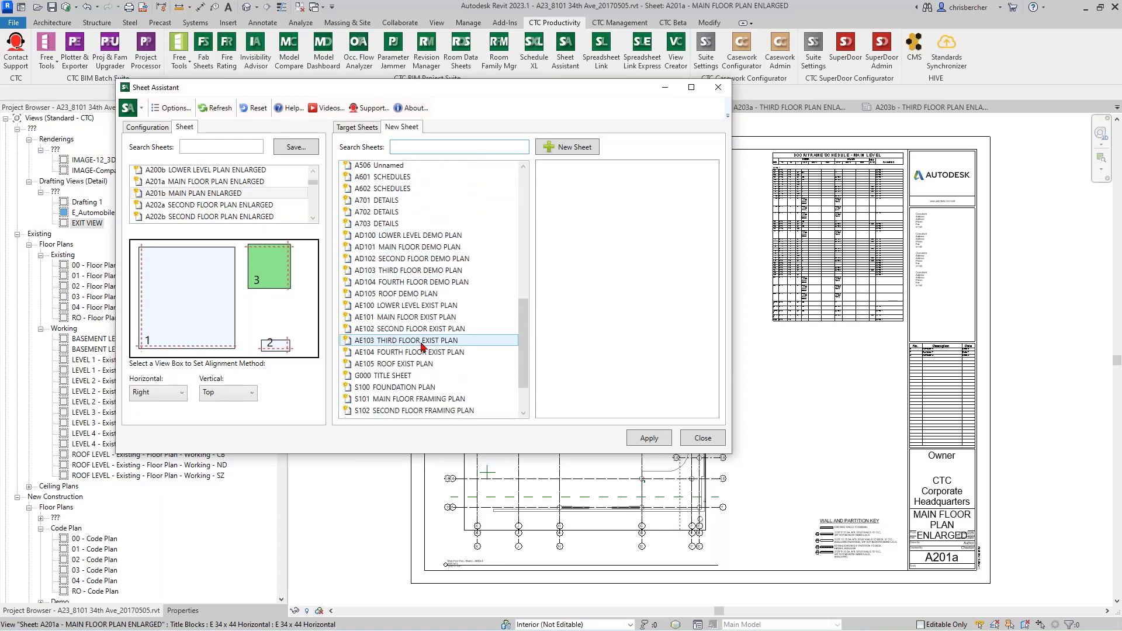
scroll(390, 319, "down", 2)
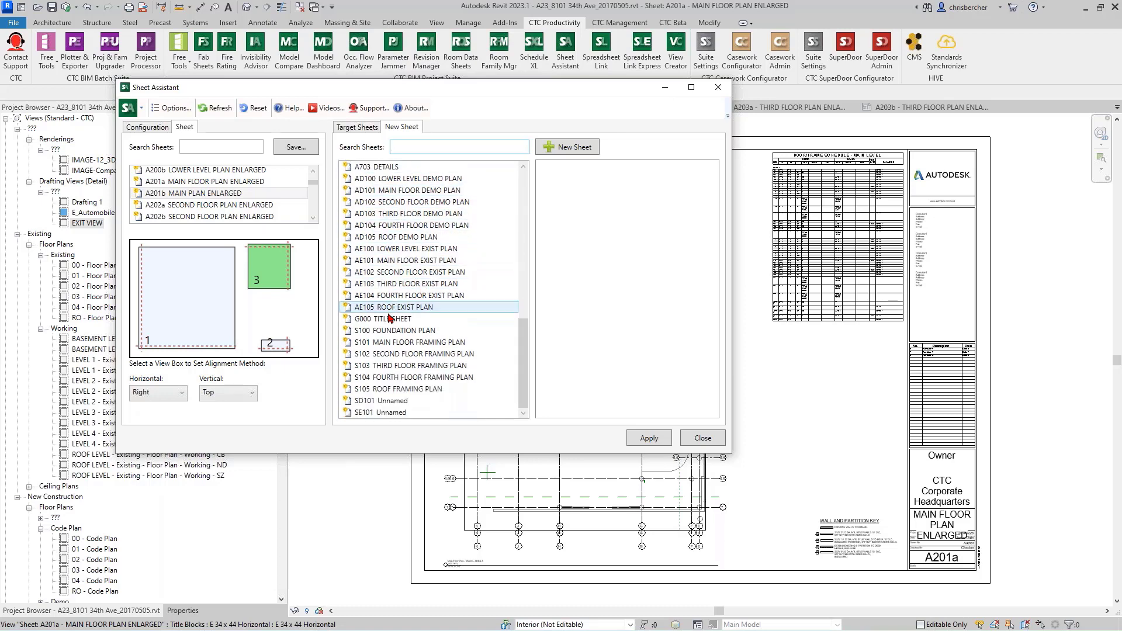
scroll(390, 316, "up", 9)
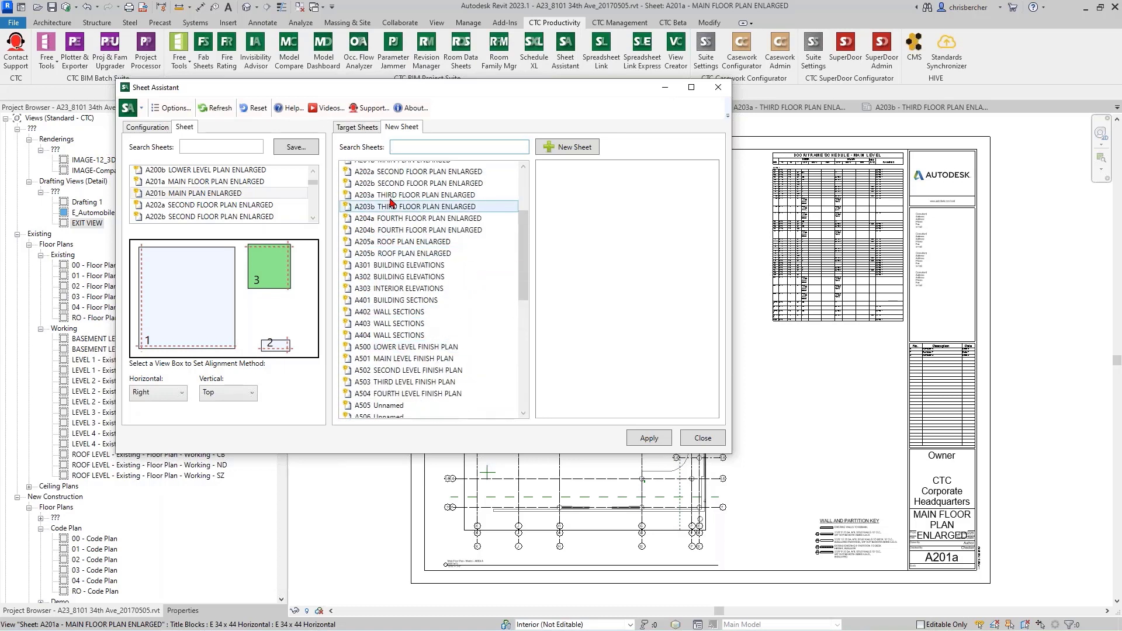
scroll(462, 263, "up", 3)
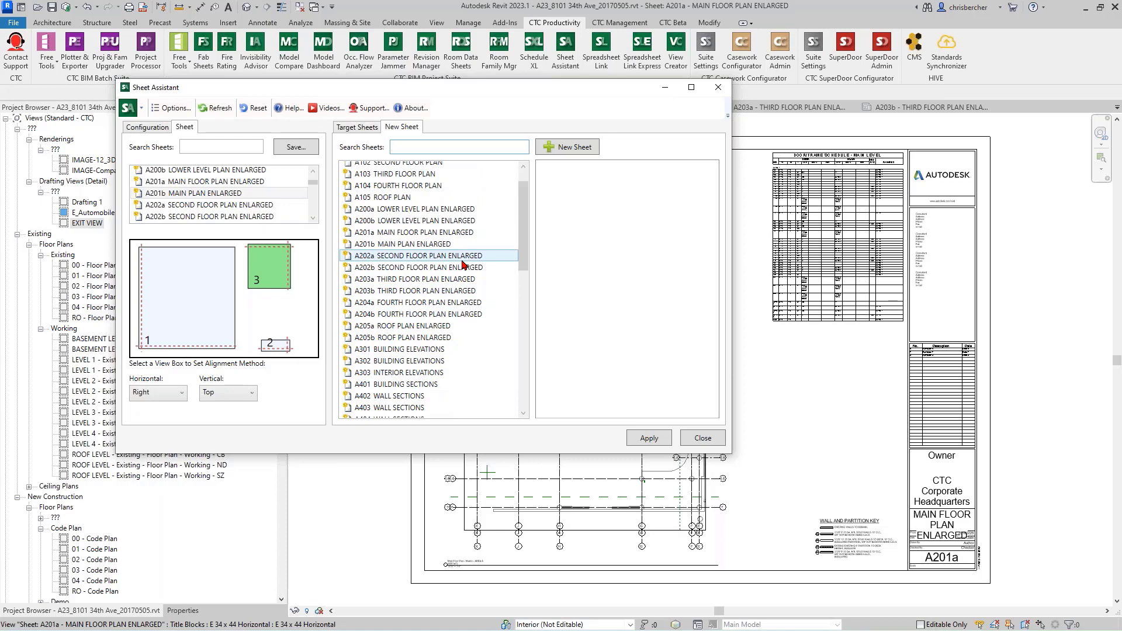
left_click(583, 148)
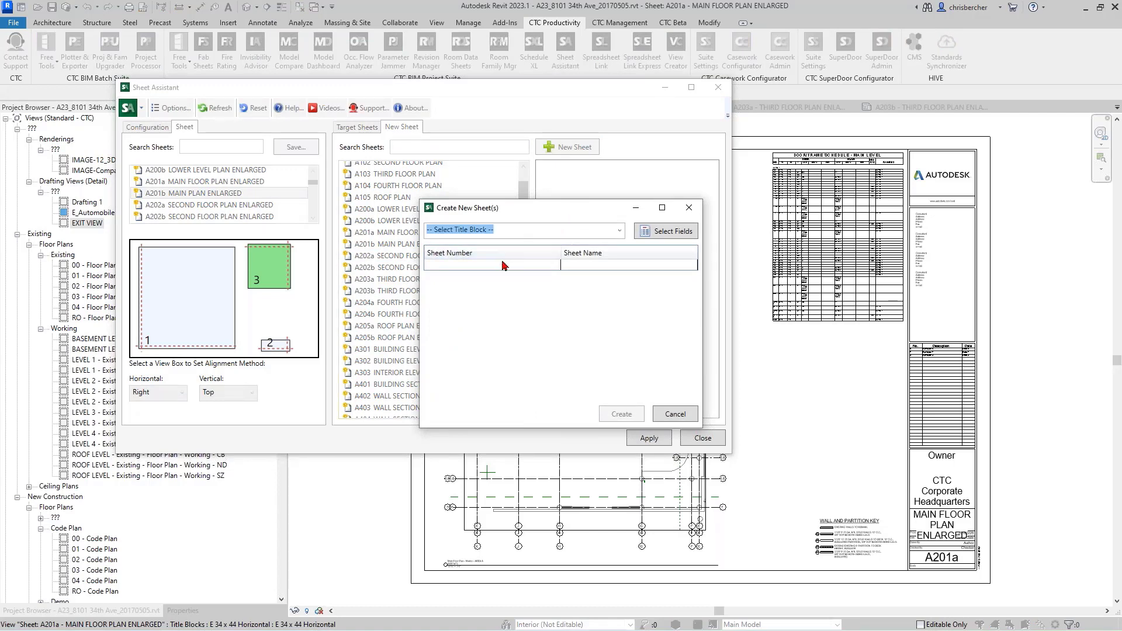
left_click(618, 234)
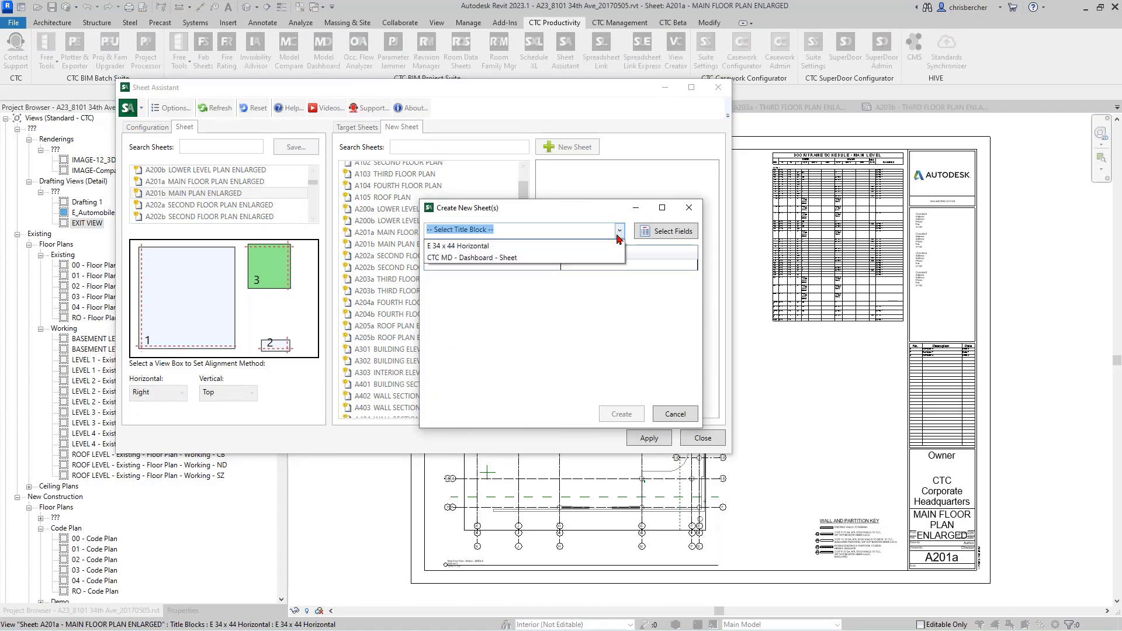
left_click(503, 246)
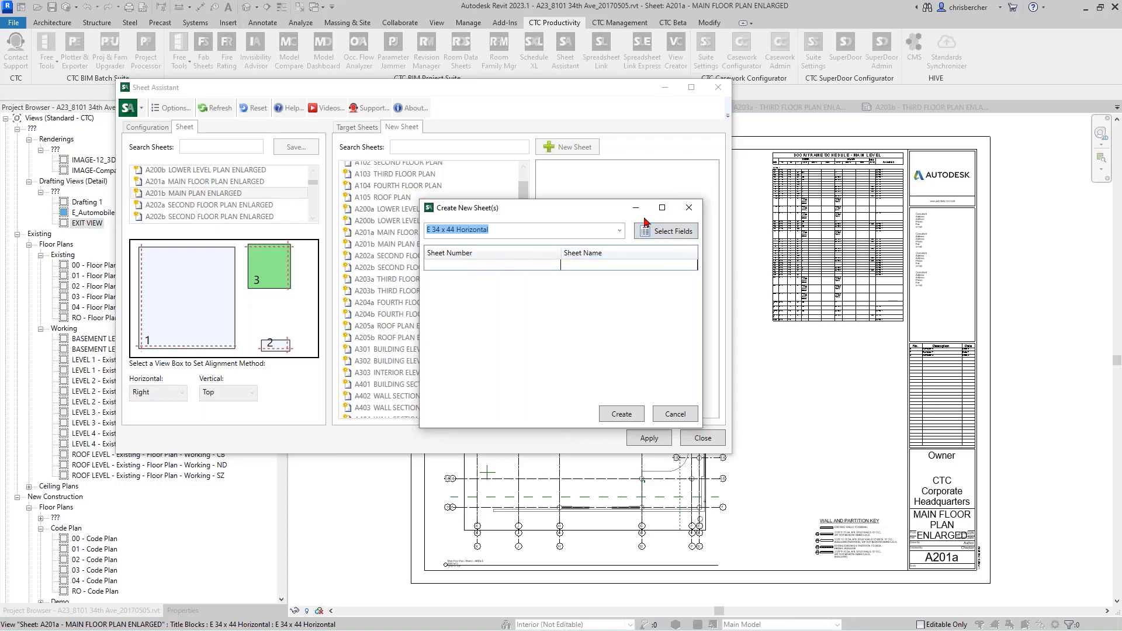
Step: Add the Sheet Sort Order parameter to the fields for the new sheets
left_click(659, 233)
left_click_drag(581, 212, 630, 176)
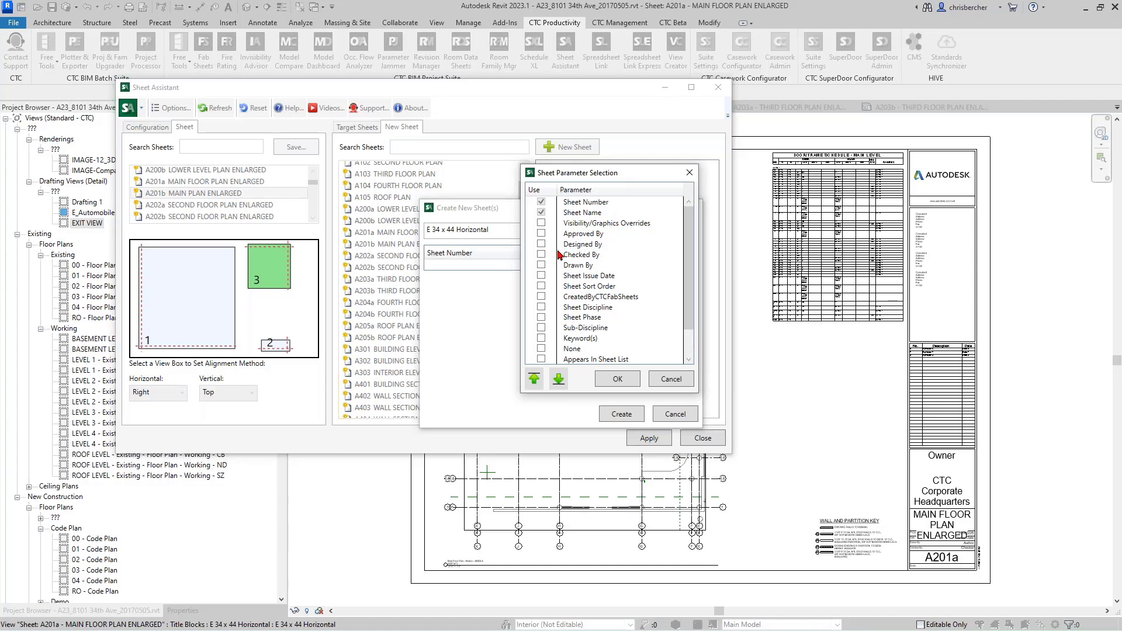
scroll(584, 266, "down", 1)
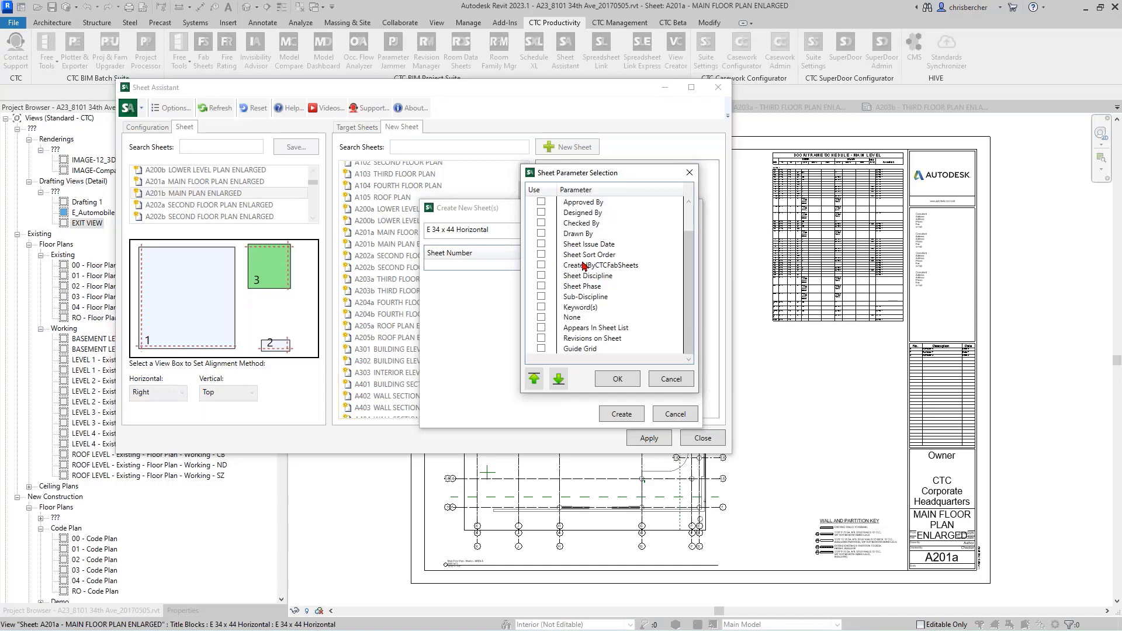
scroll(584, 267, "up", 1)
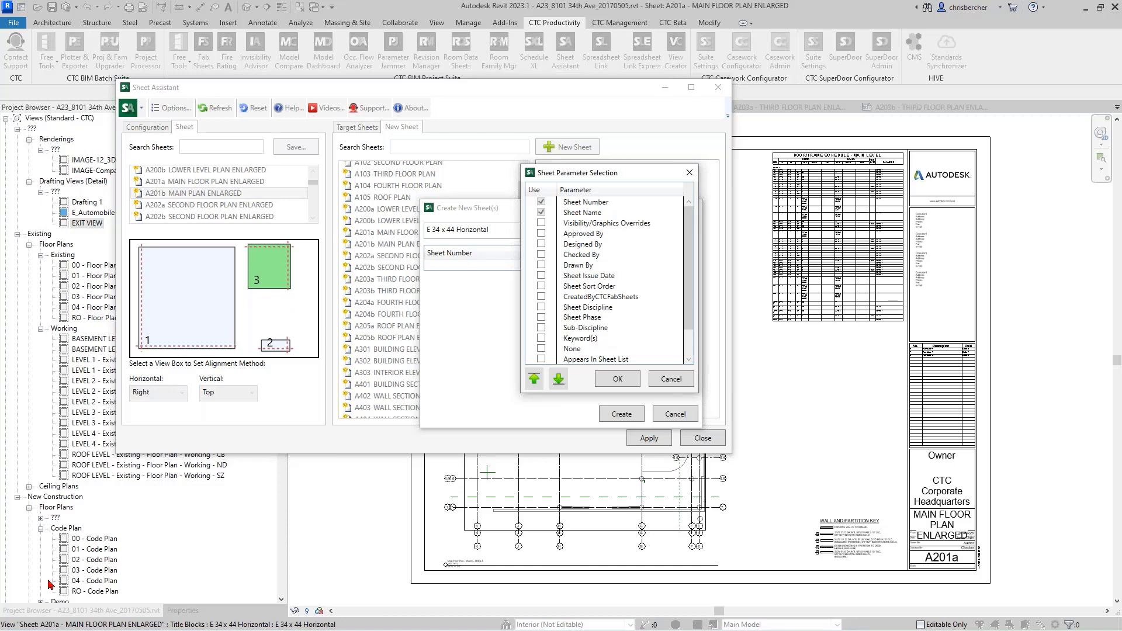
left_click(586, 287)
left_click(542, 286)
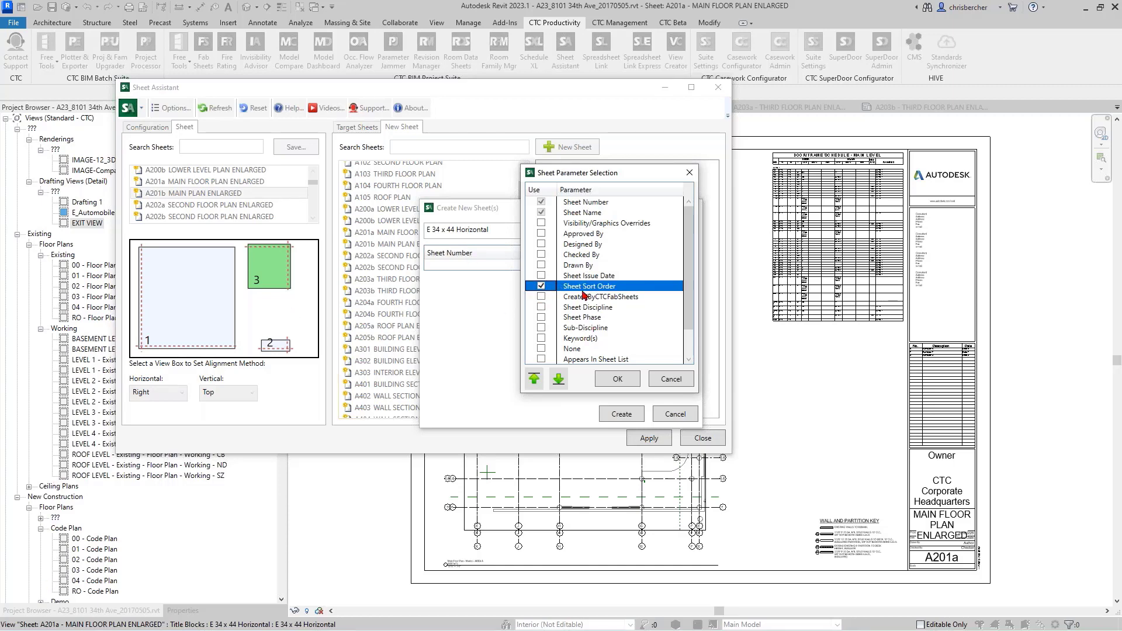
left_click(617, 379)
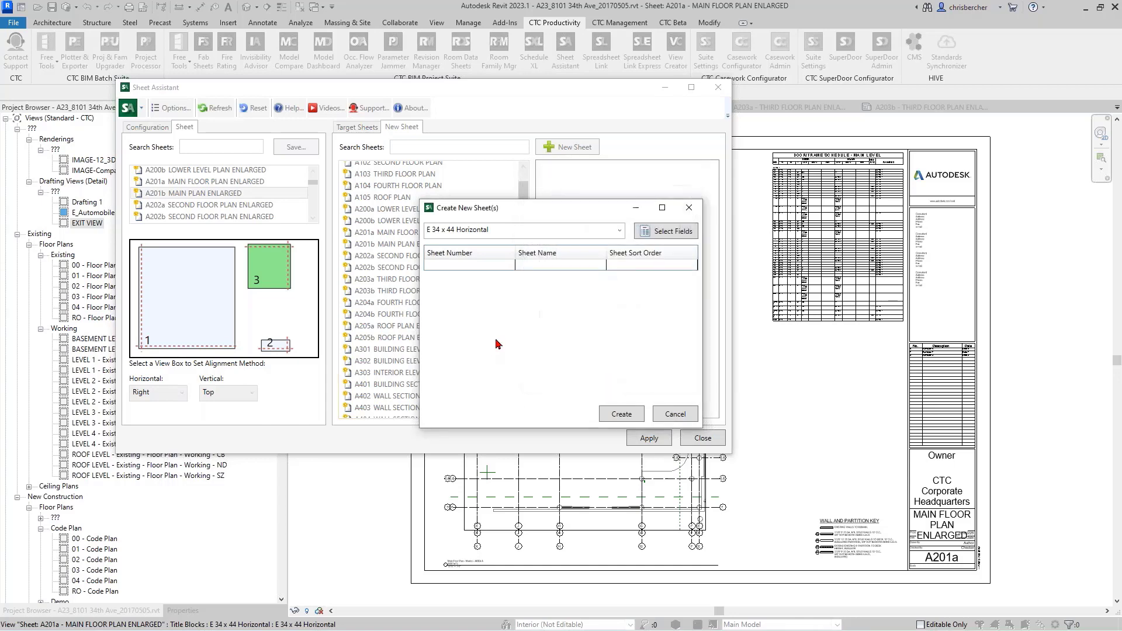
Step: Enter the sheet numbers A800 and A801 for the first two new sheets
left_click(451, 266)
left_click(451, 267)
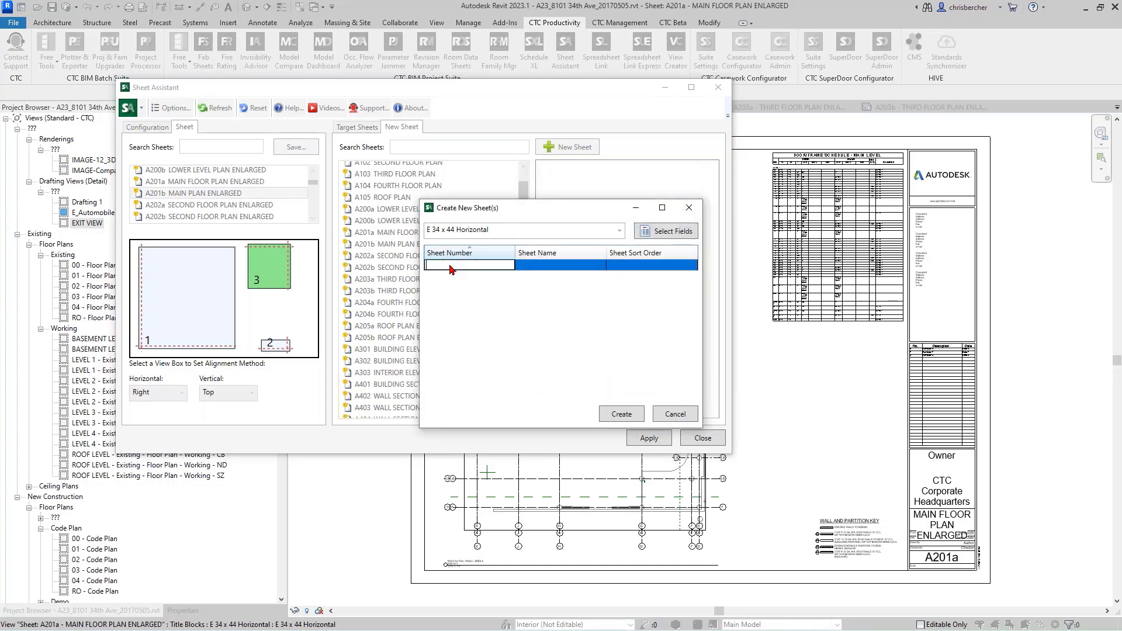
type("A")
key("Return")
type("A")
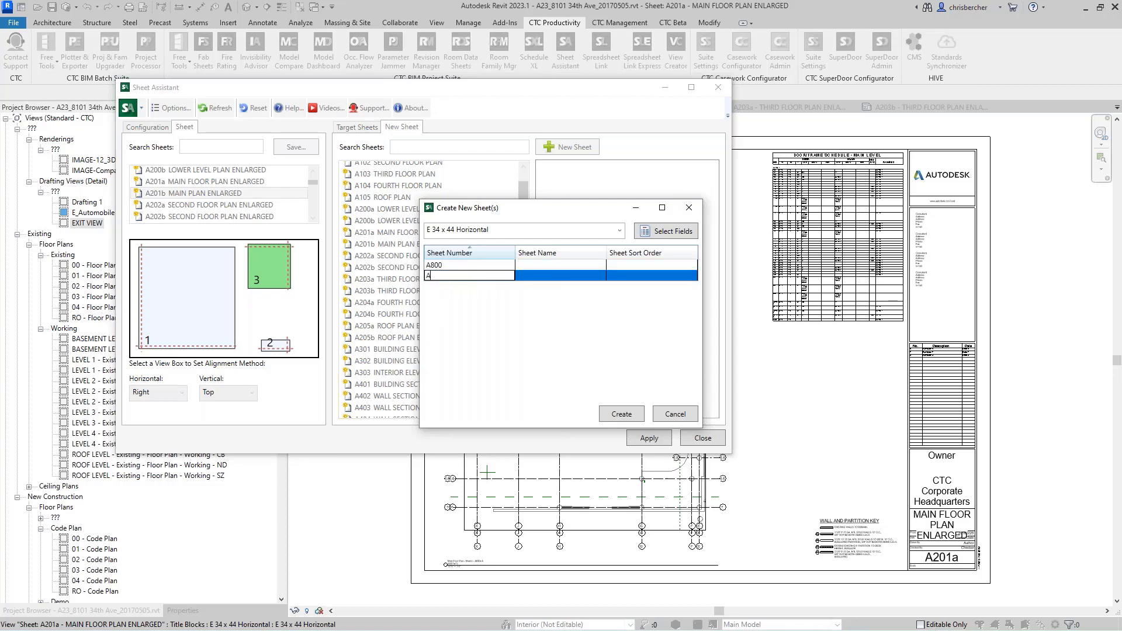
type("801")
key("Return")
Step: Enter the sheet numbers A802 and A803 for two more new sheets
left_click(481, 288)
type("A")
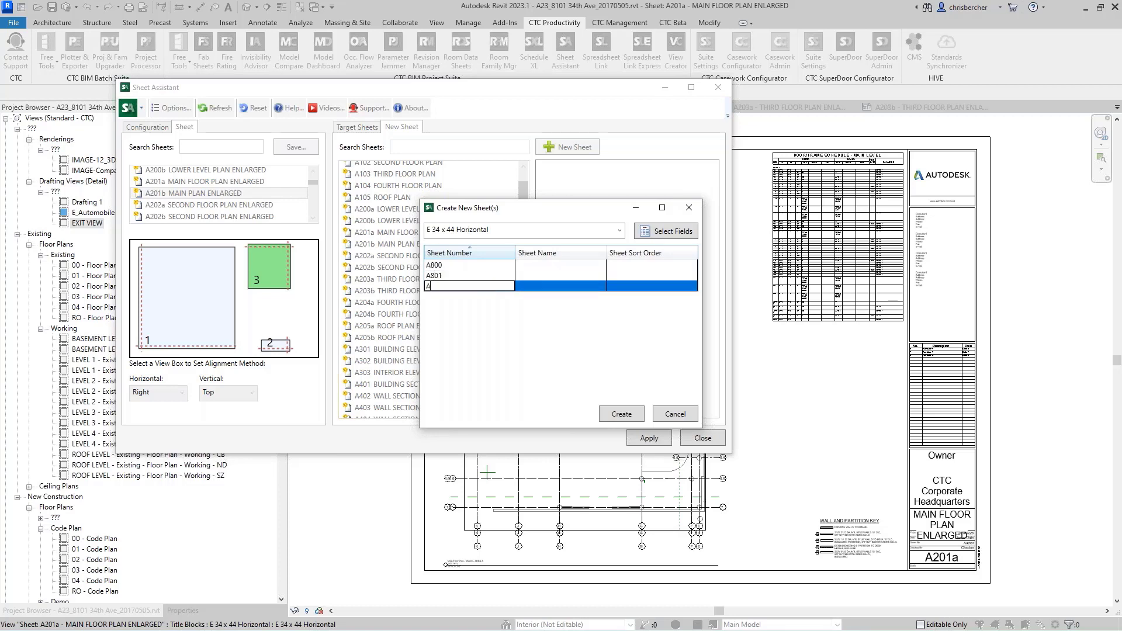
type("802")
key("Return")
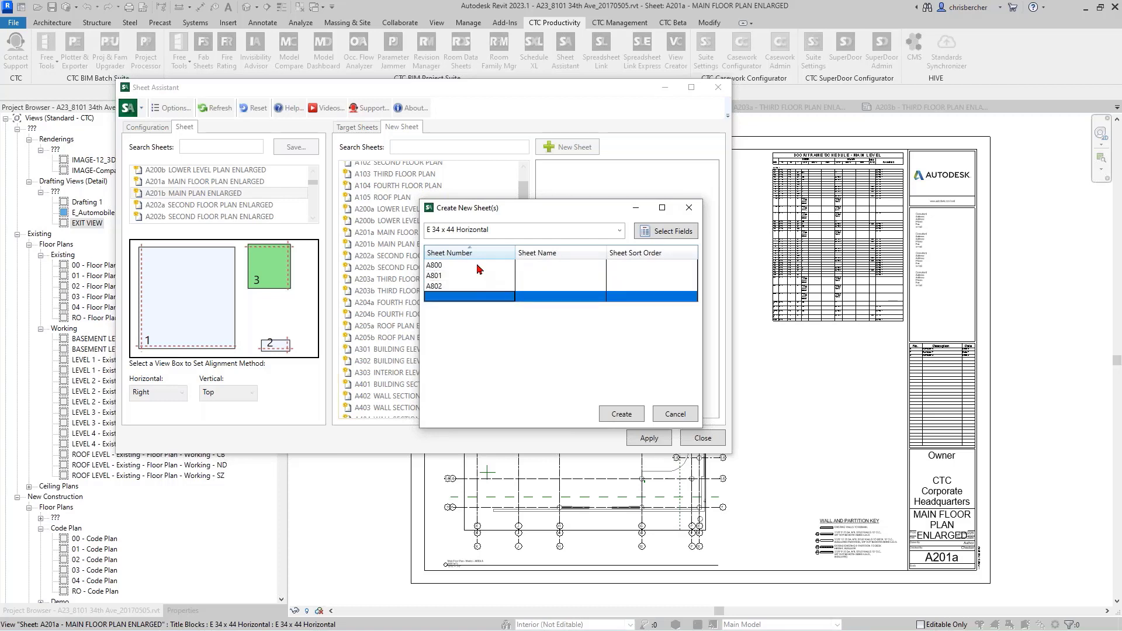
left_click(470, 296)
type("A80")
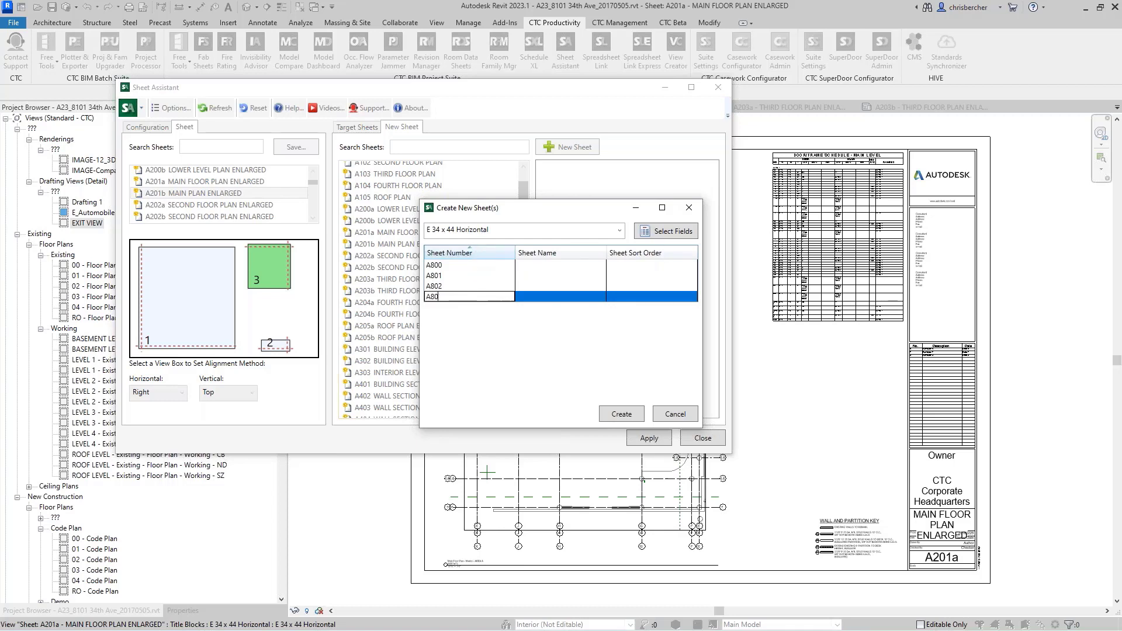
type("3")
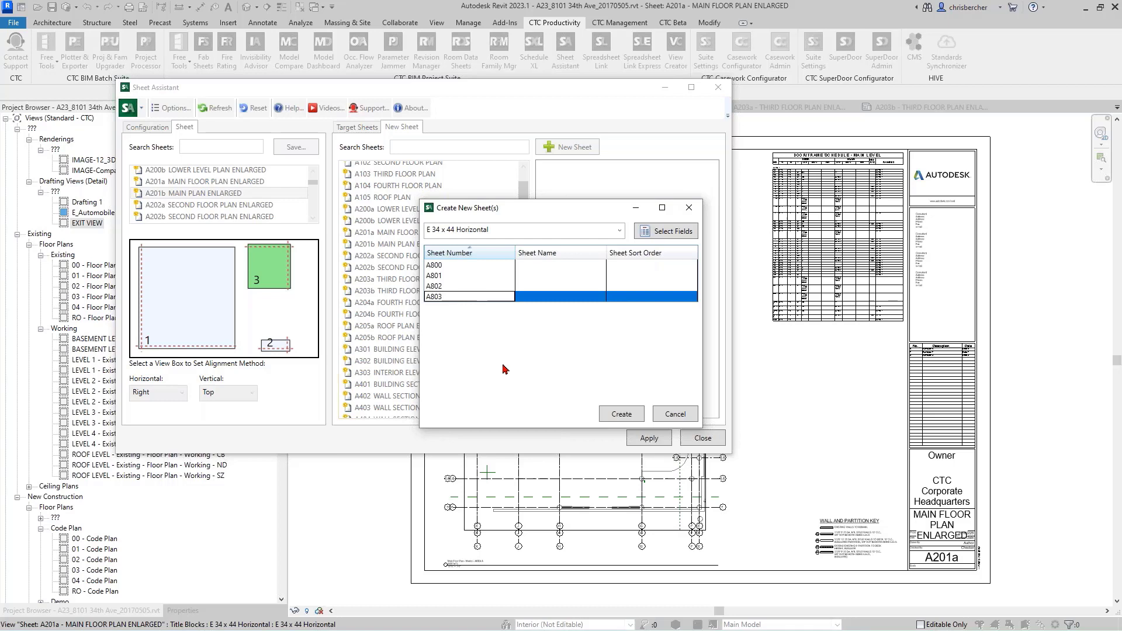
Step: Name new sheet A800 RCP Level 0
left_click(561, 266)
left_click(580, 270)
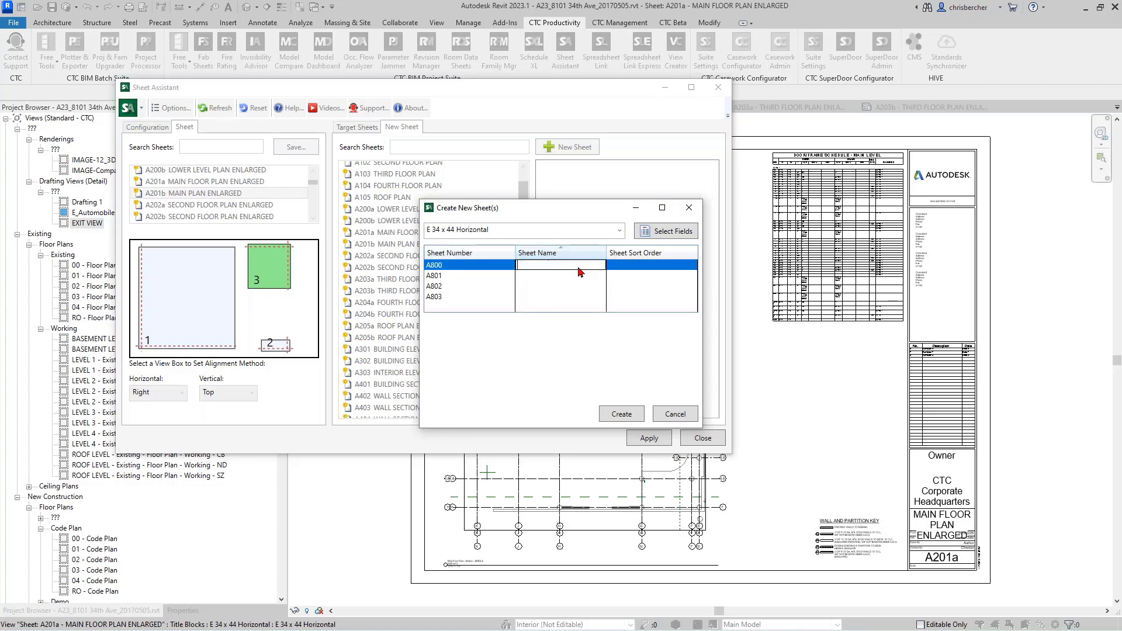
type("RCP Level 1")
left_click(549, 266)
key("shift+Home")
left_click(535, 280)
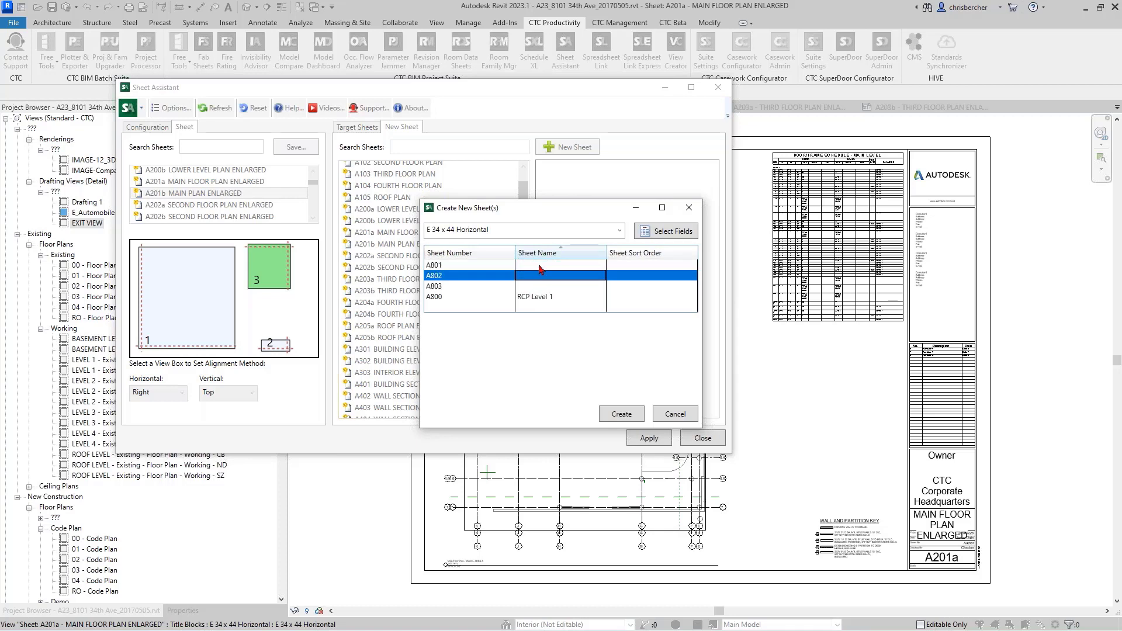
left_click(555, 299)
left_click(560, 299)
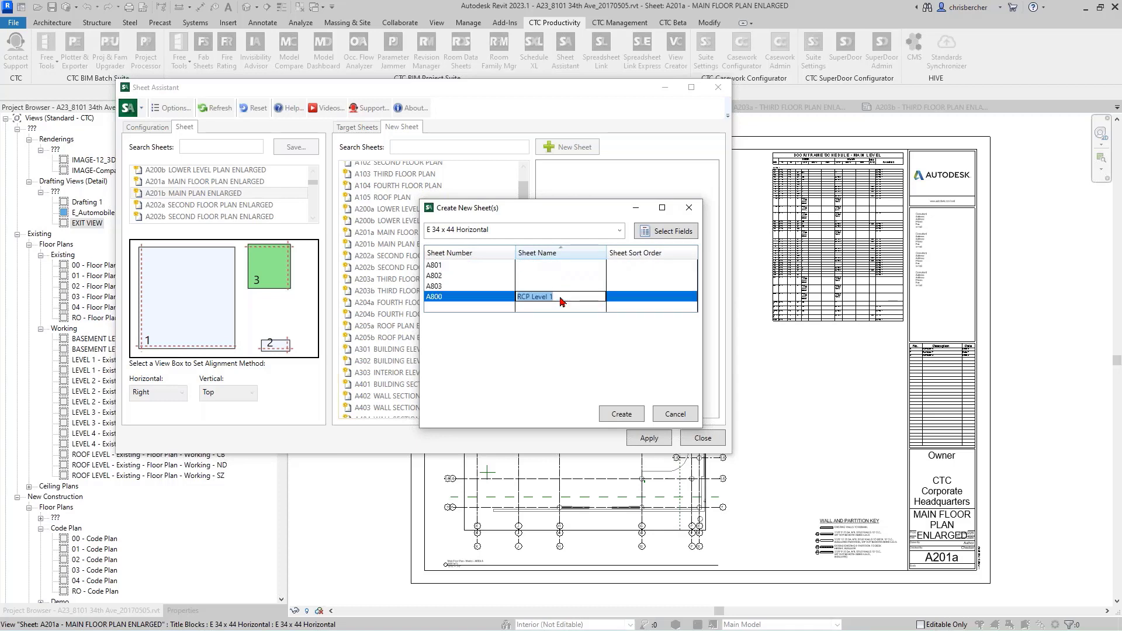
left_click(559, 299)
key("BackSpace")
type("0")
Step: Name new sheet A801 RCP Level 1
left_click(544, 268)
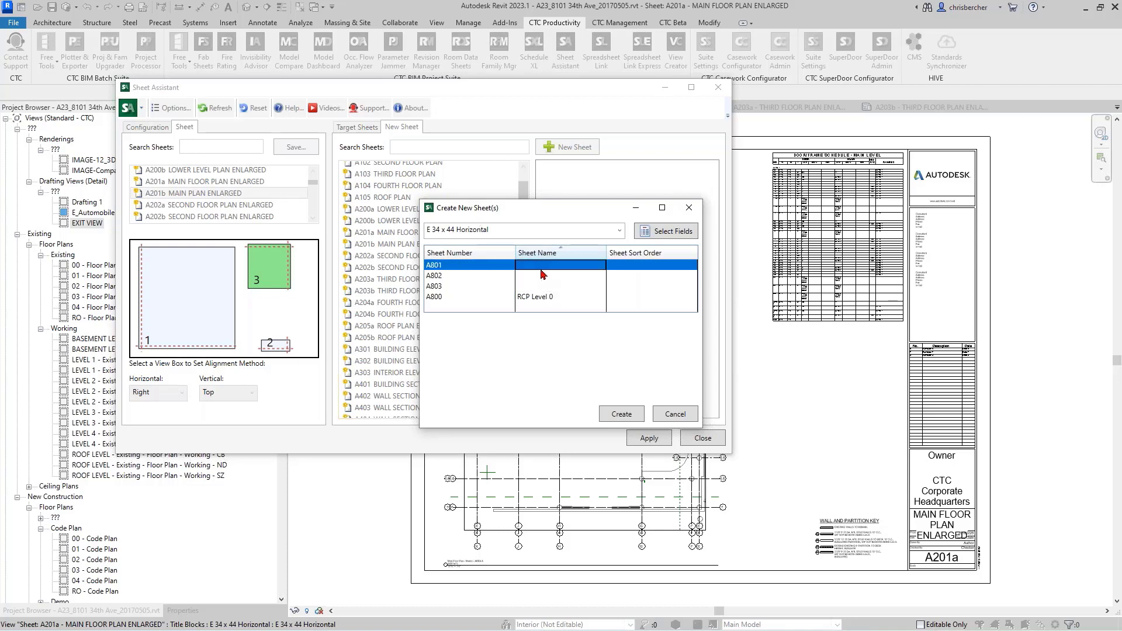
left_click(544, 271)
type("RCP Level")
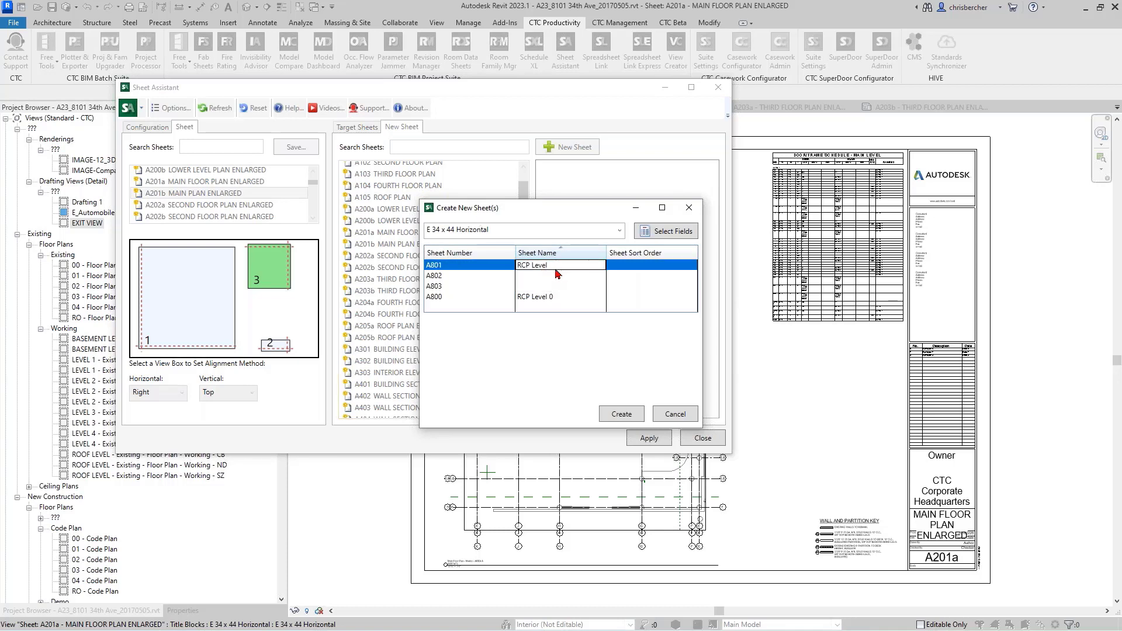
type(" 1")
key("Return")
Step: Name new sheet A802 RCP Level 2 and new sheet A803 RCP Level 3
left_click(554, 269)
left_click(554, 269)
type("RCP Level 2")
key("Return")
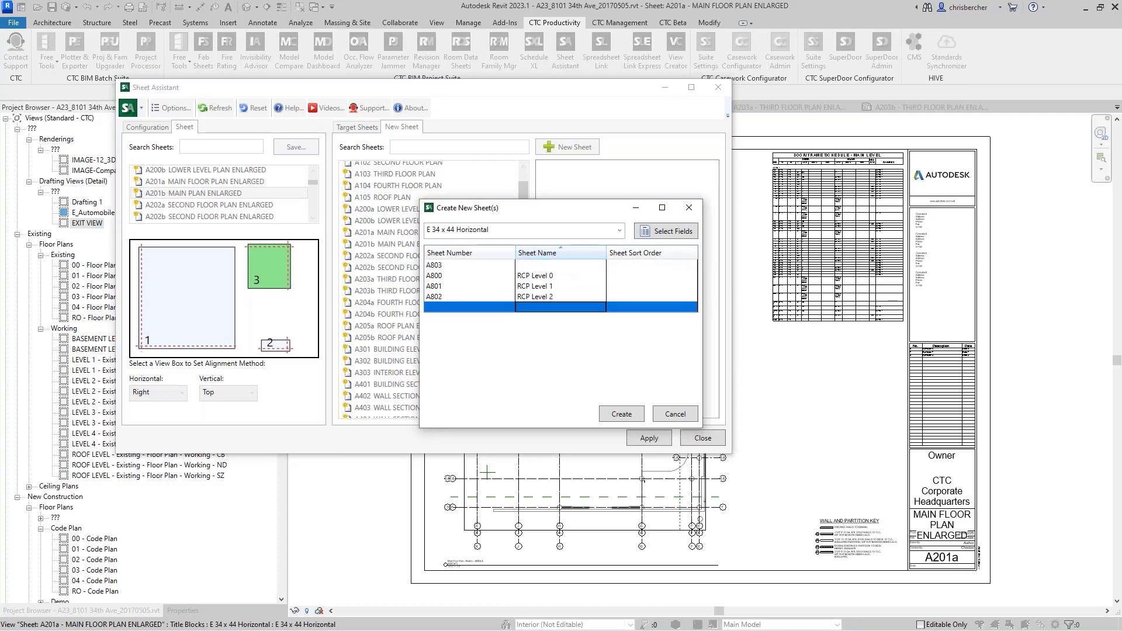
left_click(560, 268)
left_click(560, 268)
type("RCP Level 3")
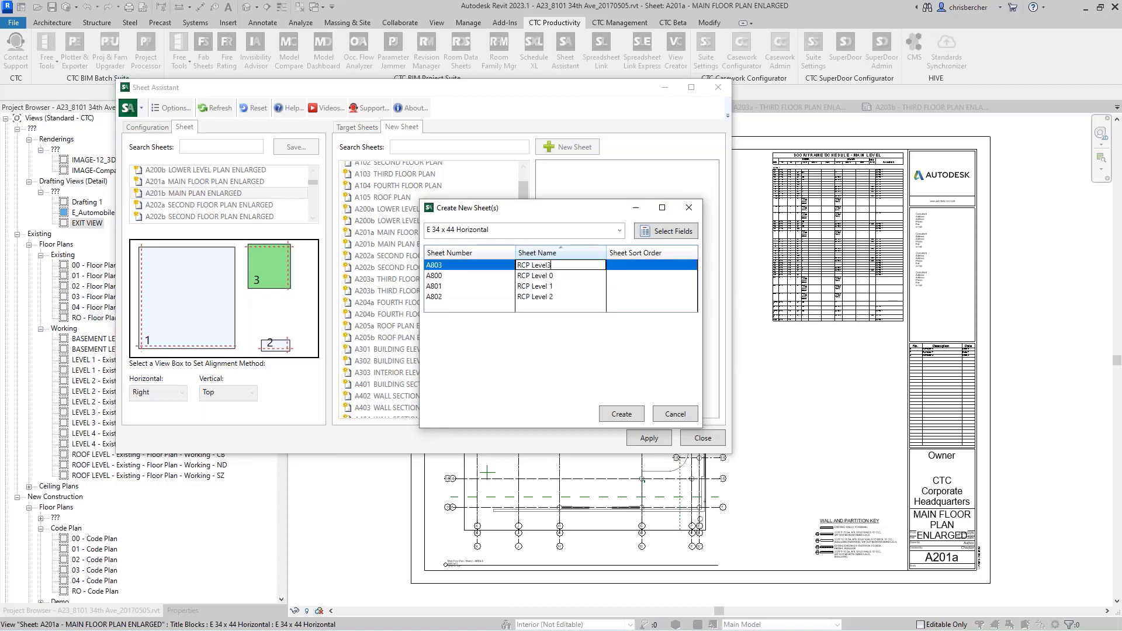
key("Return")
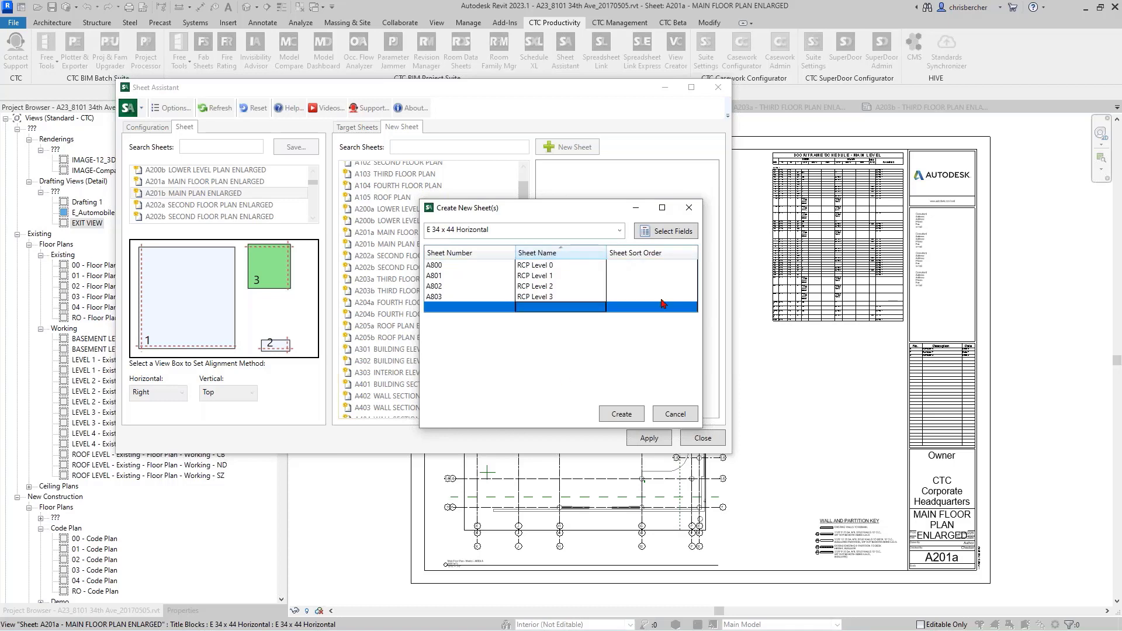
Step: Set the sheet sort order of A800 to 4-Architectural and copy that value
left_click(656, 266)
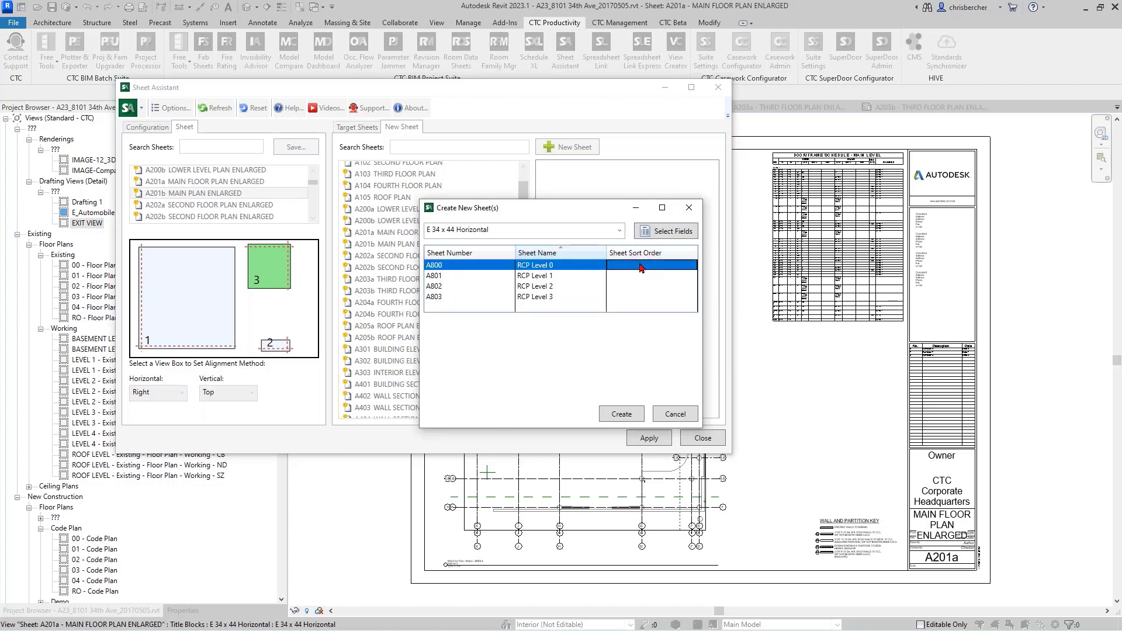
left_click(642, 269)
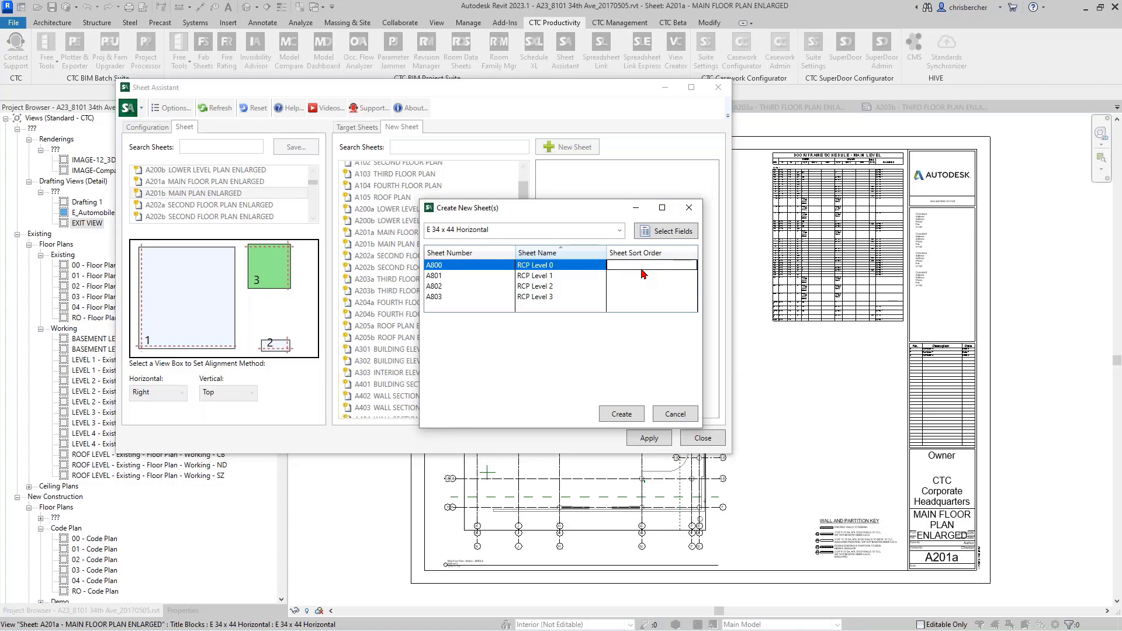
type("4")
key("BackSpace")
type("l")
left_click_drag(666, 268, 554, 267)
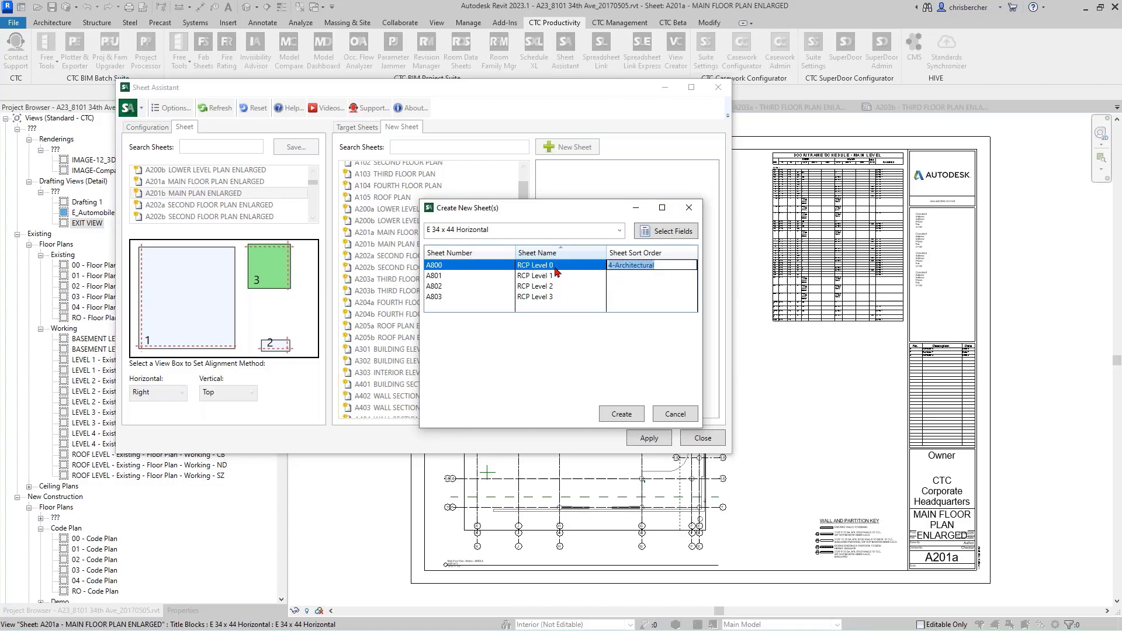
key("ctrl+c")
Step: Paste the 4-Architectural sort order into A801, A802 and A803, and create the four new sheets
left_click(612, 275)
left_click(617, 276)
key("ctrl+v")
left_click(620, 287)
left_click(621, 288)
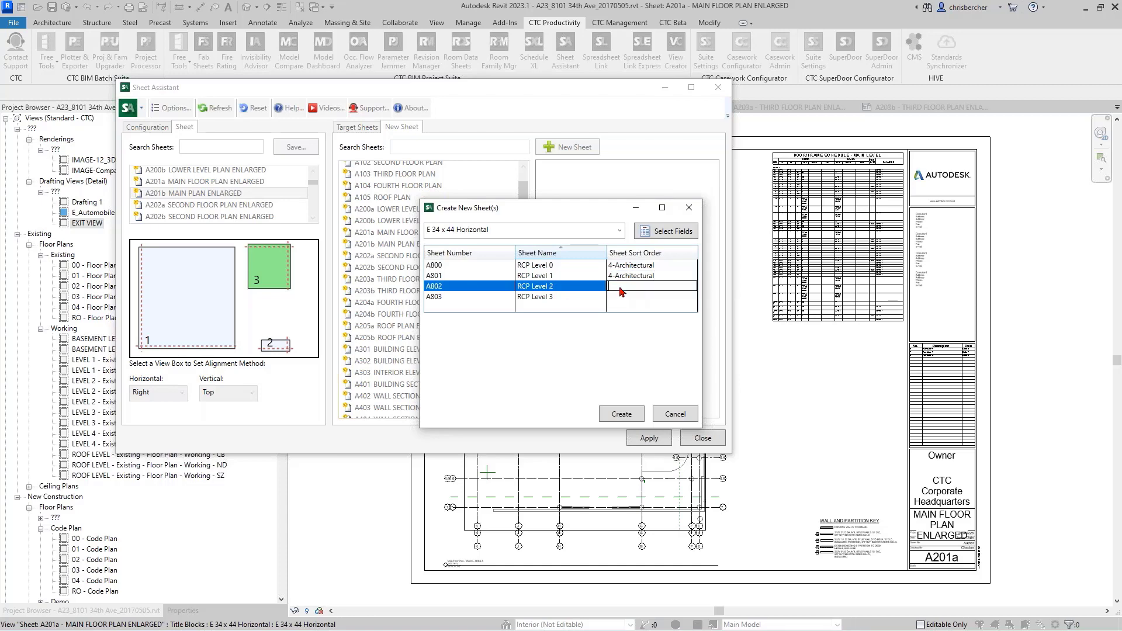
key("ctrl+v")
left_click(623, 297)
left_click(624, 297)
key("ctrl+v")
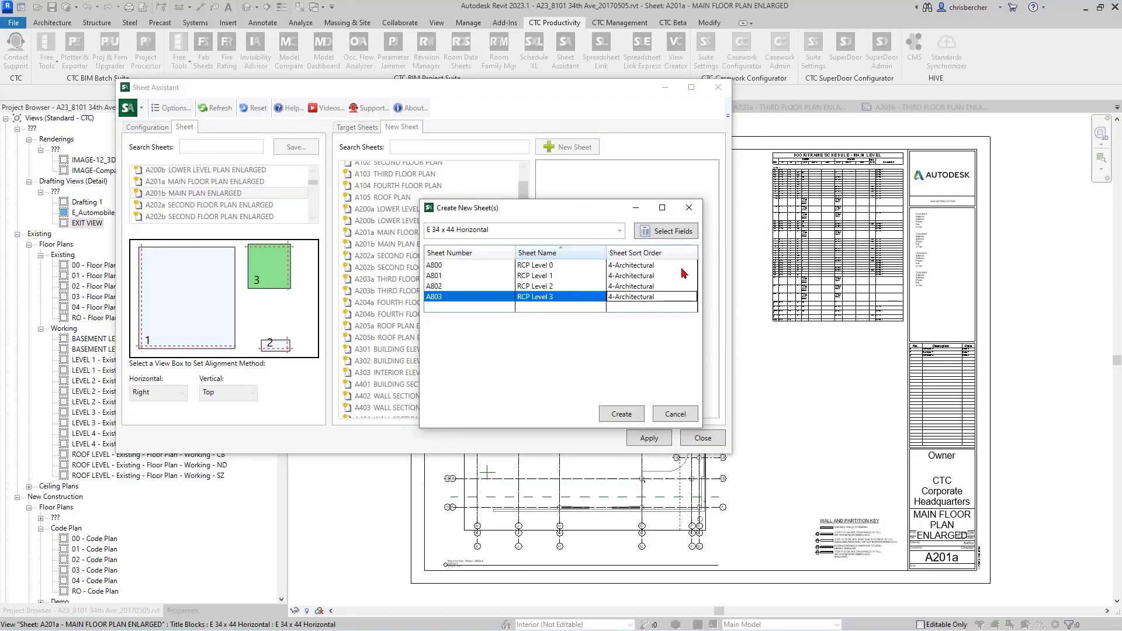
left_click(624, 418)
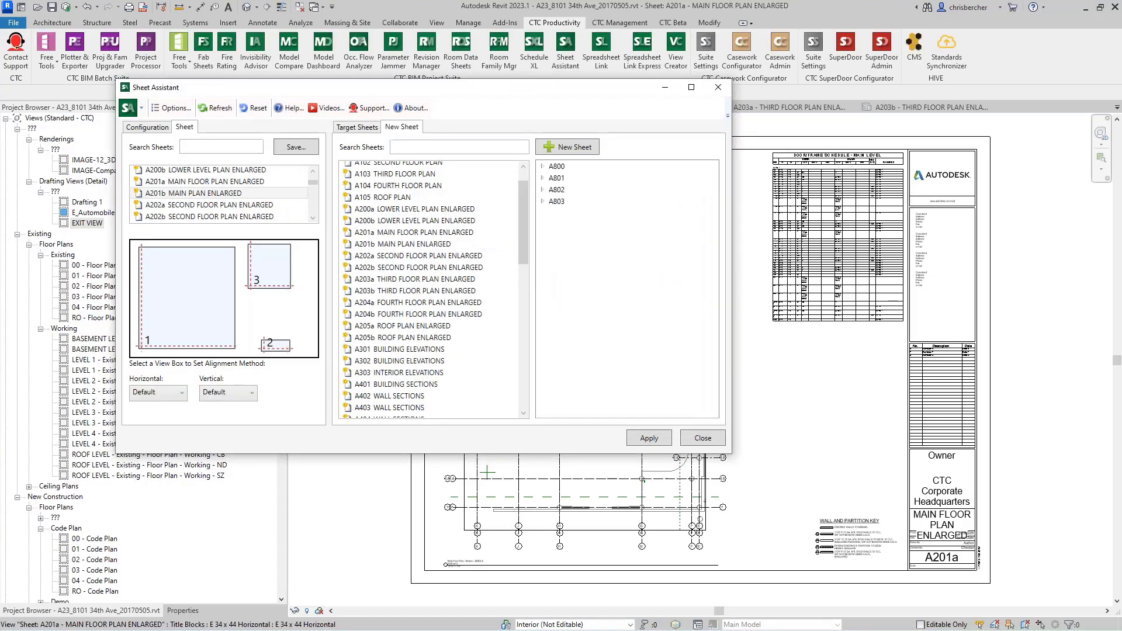
Step: Expand new sheets A800, A801 and A802 to review their view slots
left_click(543, 167)
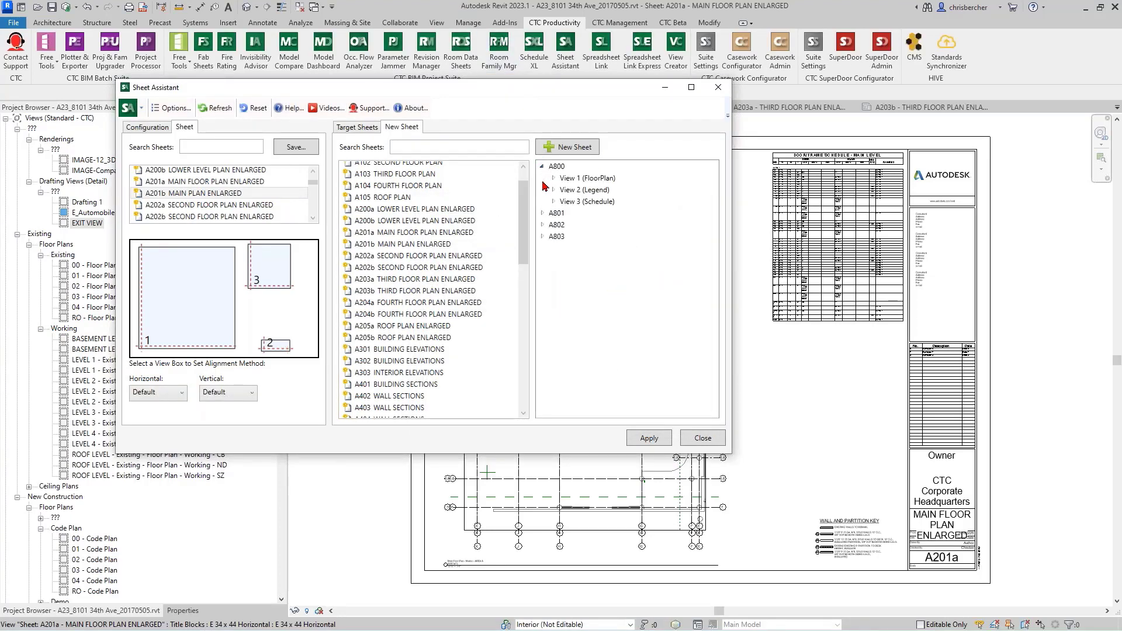
left_click(543, 214)
left_click(542, 261)
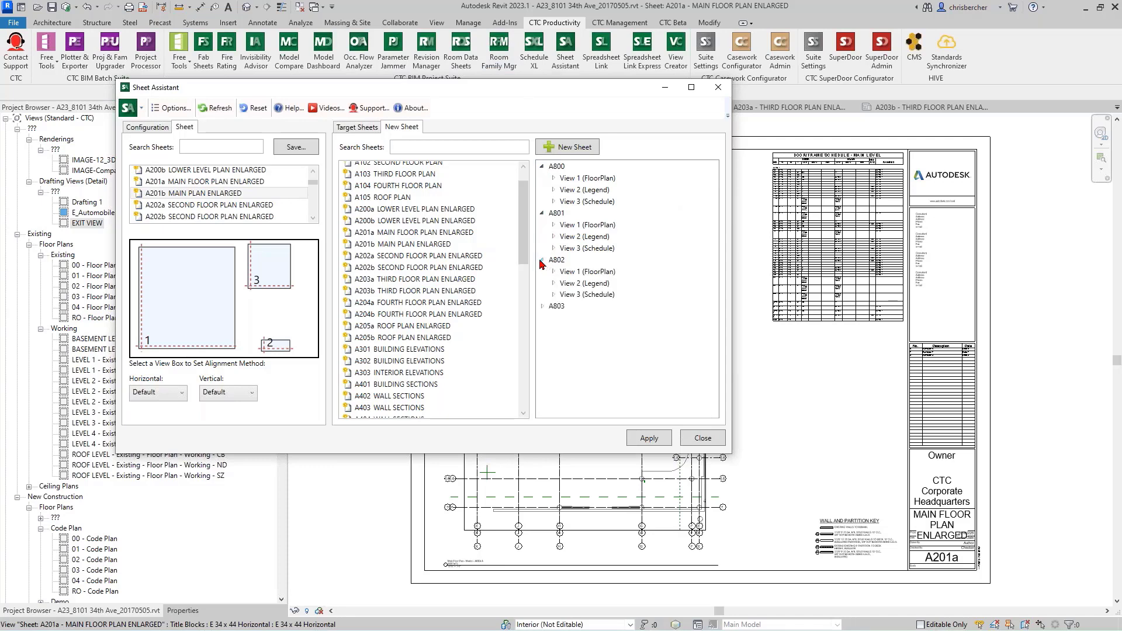
Step: Open sheet A800 - RCP Level 0 from the project browser, keeping the Sheet Assistant window accessible
left_click_drag(522, 88, 808, 106)
left_click(140, 422)
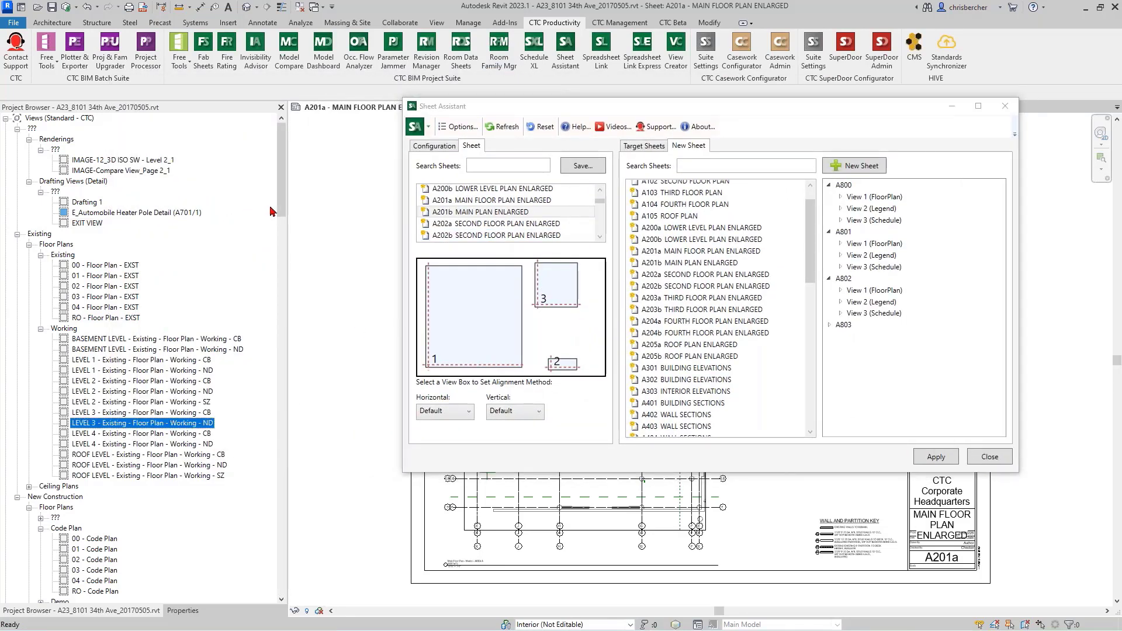
left_click_drag(282, 182, 282, 552)
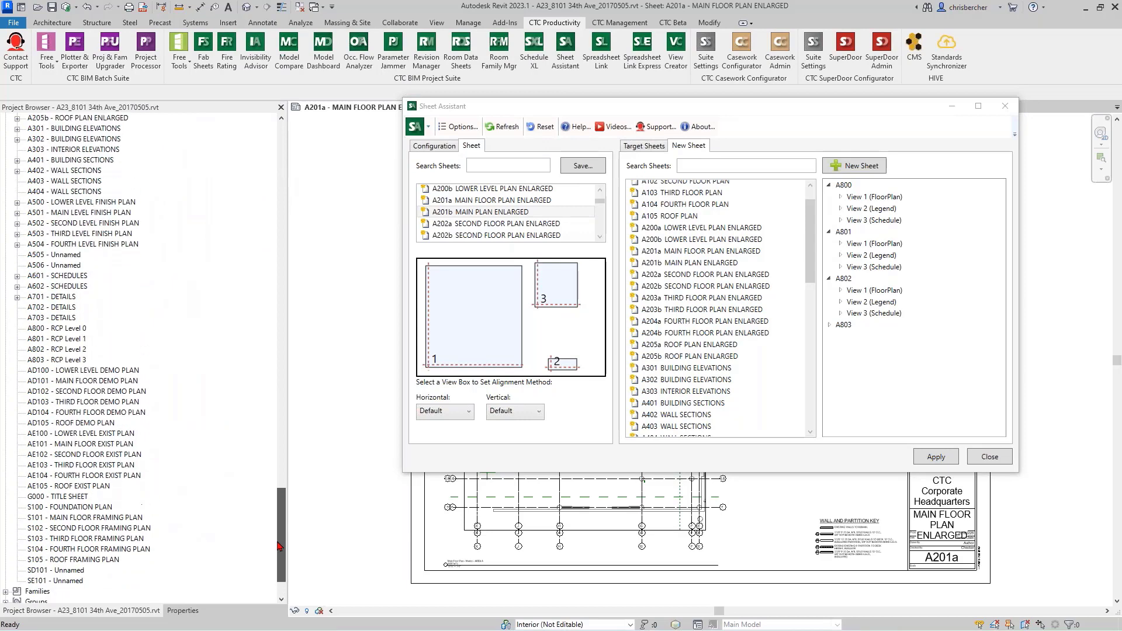
left_click(65, 308)
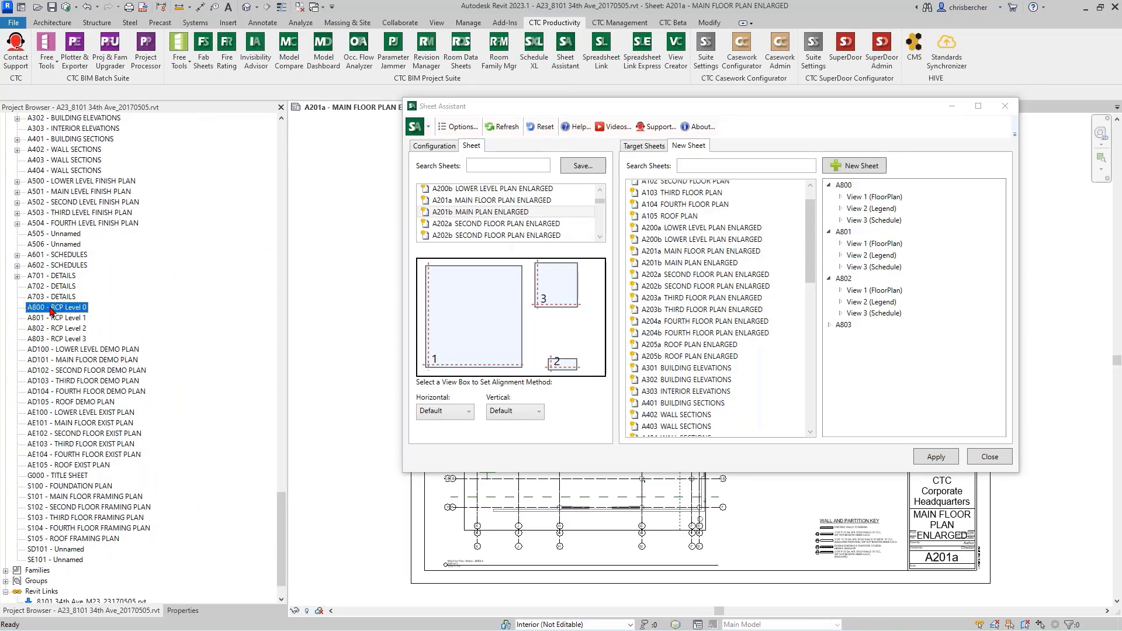
left_click(70, 309)
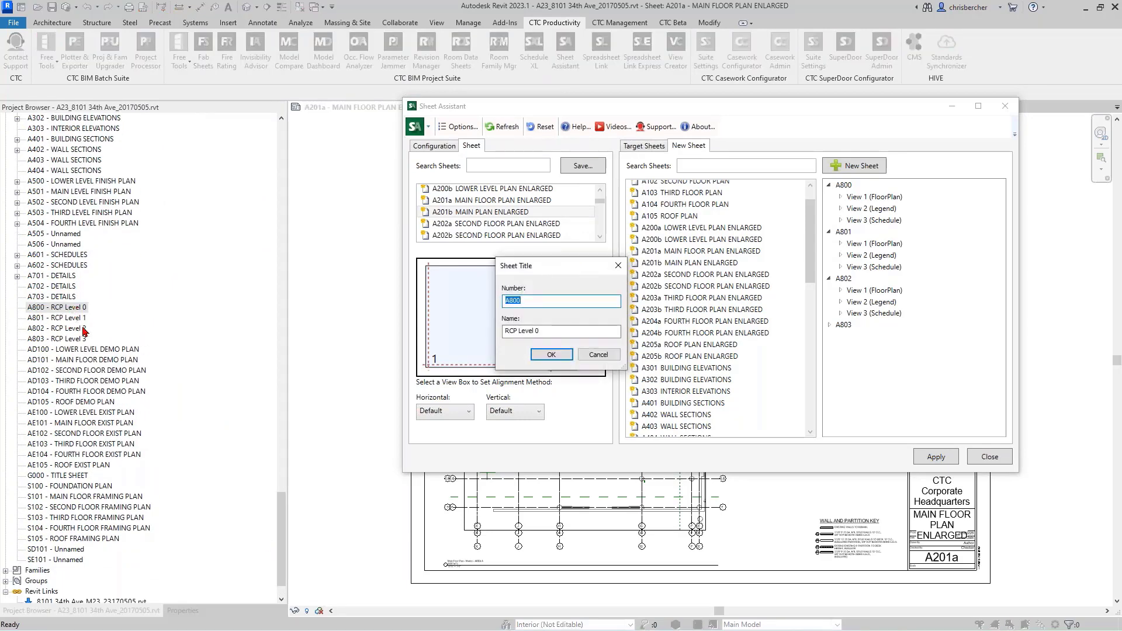
left_click(598, 354)
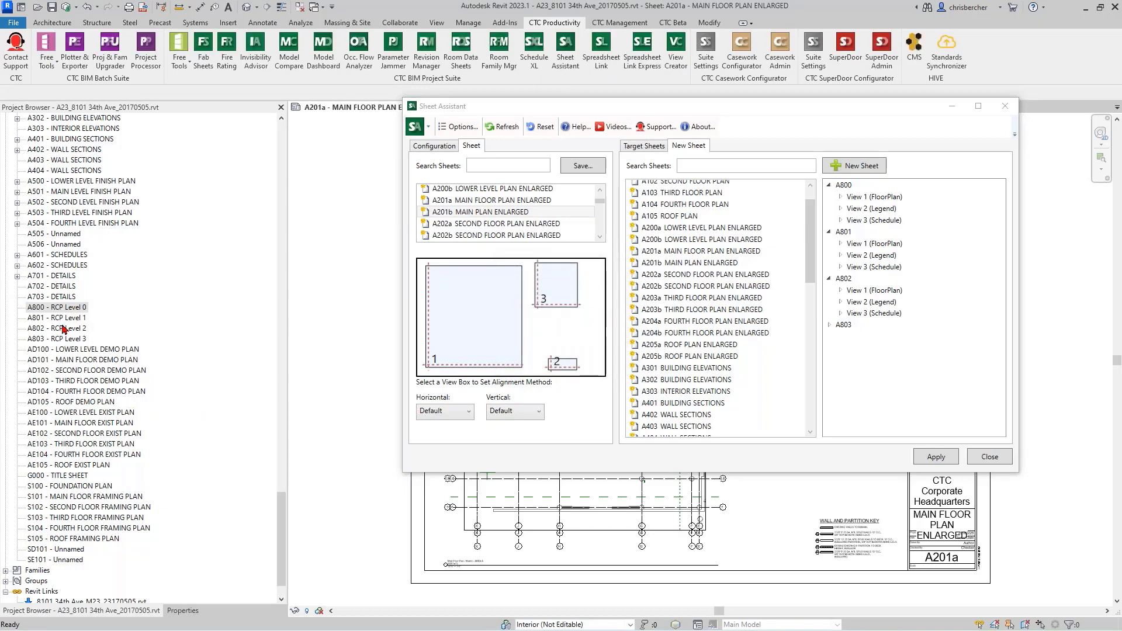
double_click(76, 308)
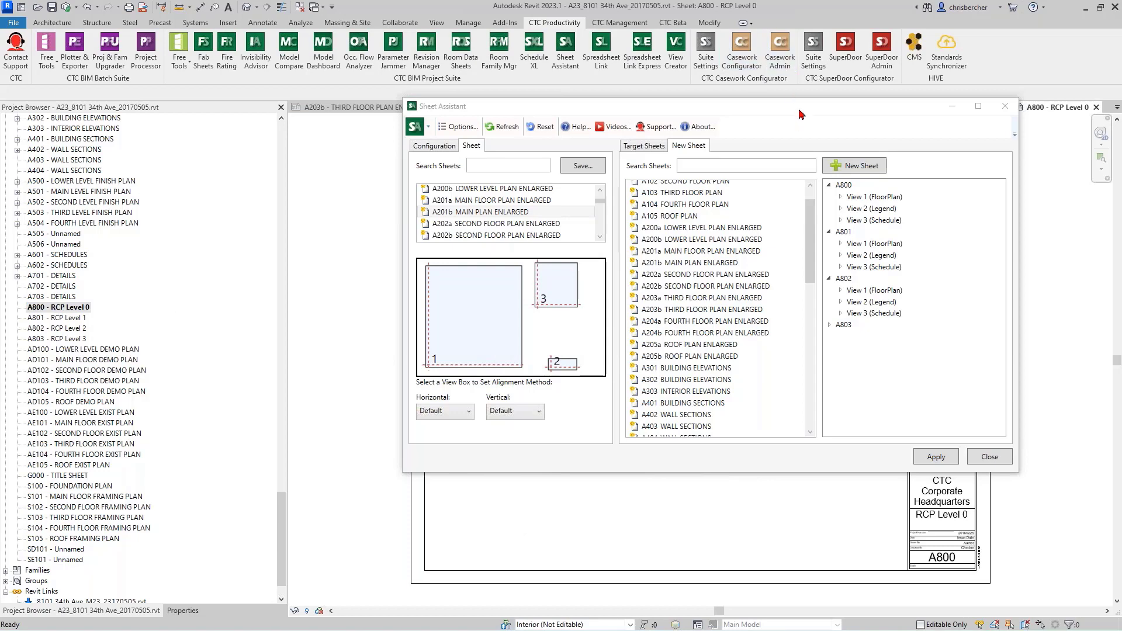
left_click_drag(801, 114, 602, 81)
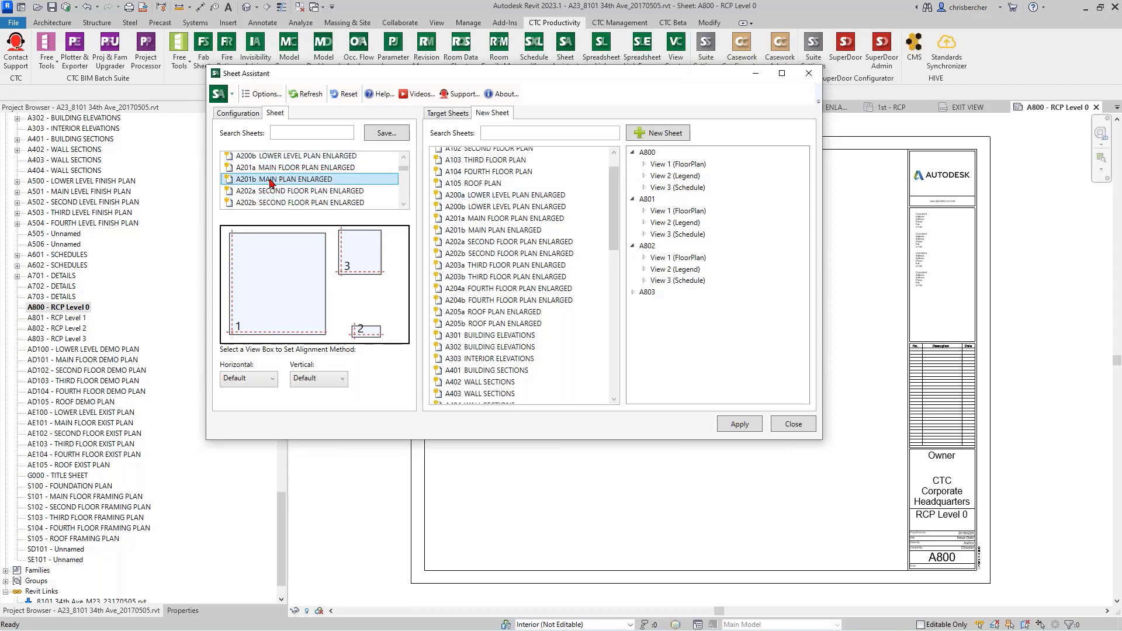
Step: Use the loaded Main Plan Sheets_CTC configuration as the layout source and expand the view slots of sheets A800 to A803
left_click(634, 292)
left_click(244, 115)
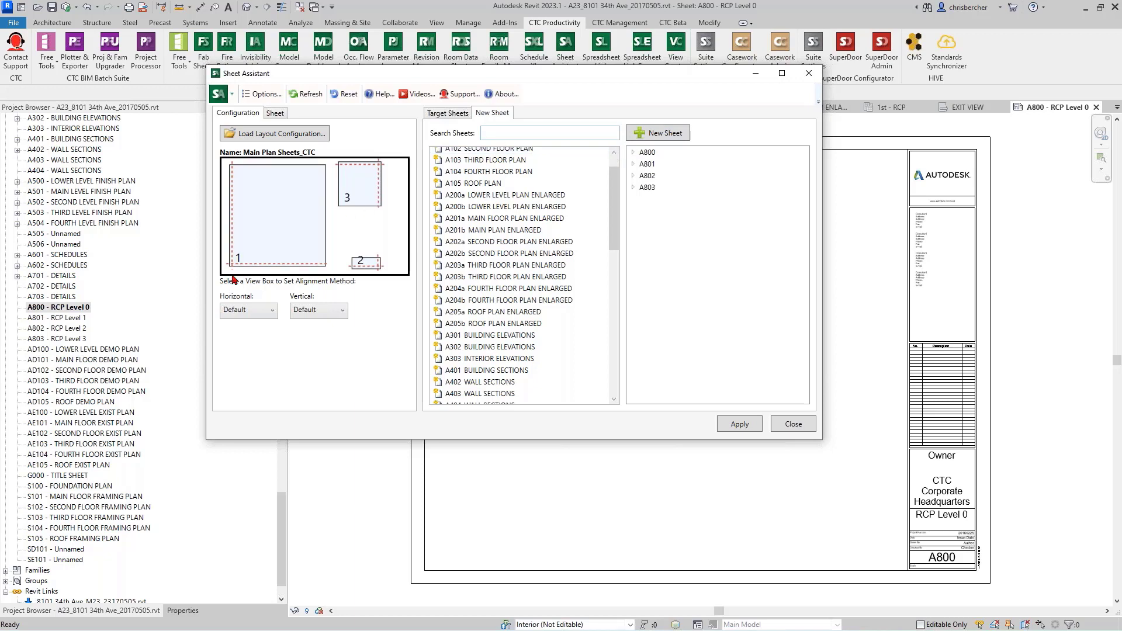
left_click(633, 152)
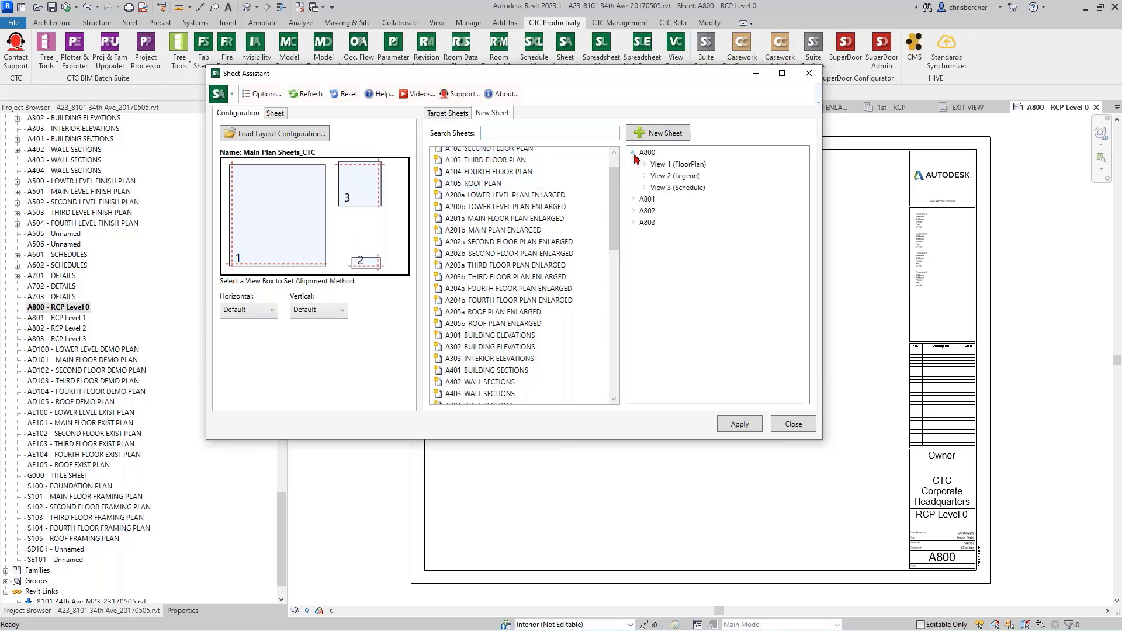
left_click(632, 199)
left_click(633, 246)
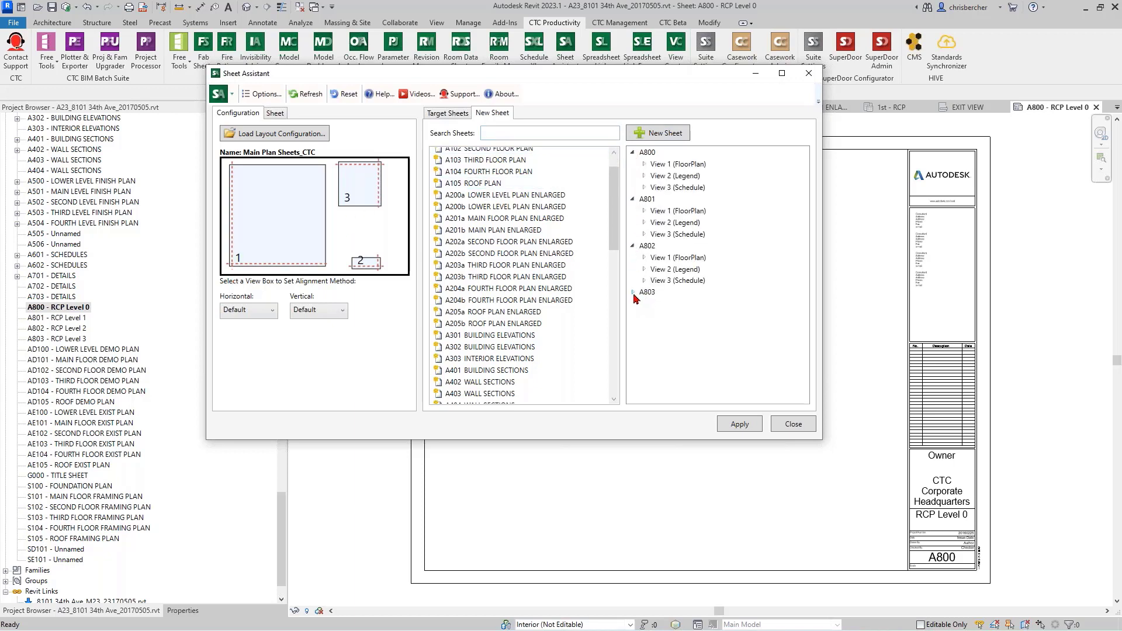
left_click(633, 292)
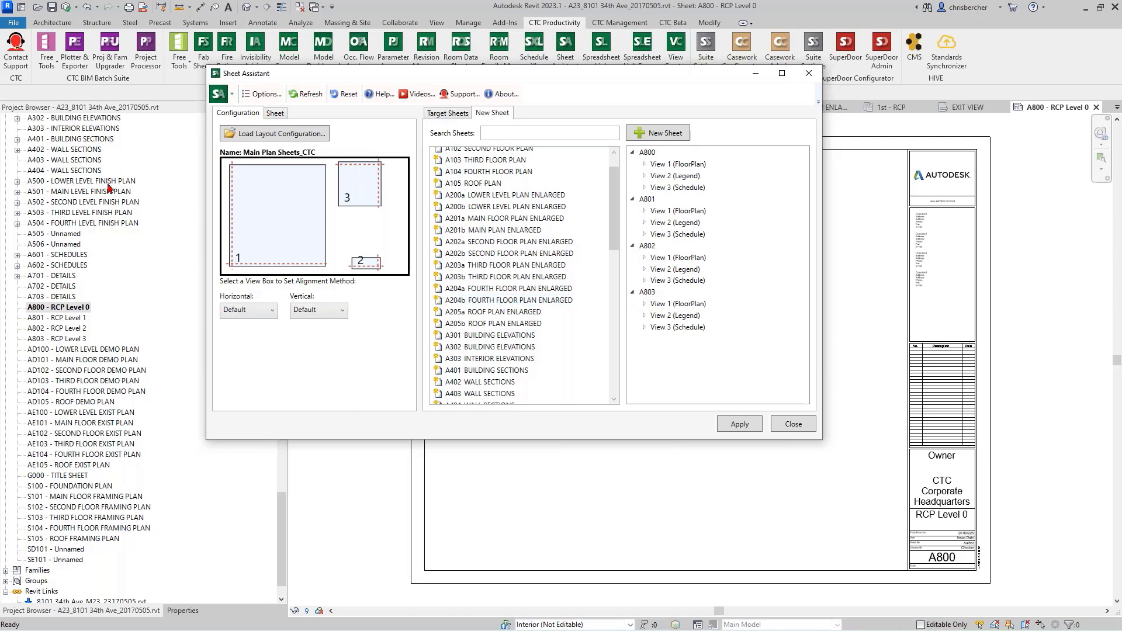
Step: Assign the existing unplaced view CeilingPlan - 1st - RCP to View 1 (FloorPlan) of sheet A800
double_click(682, 165)
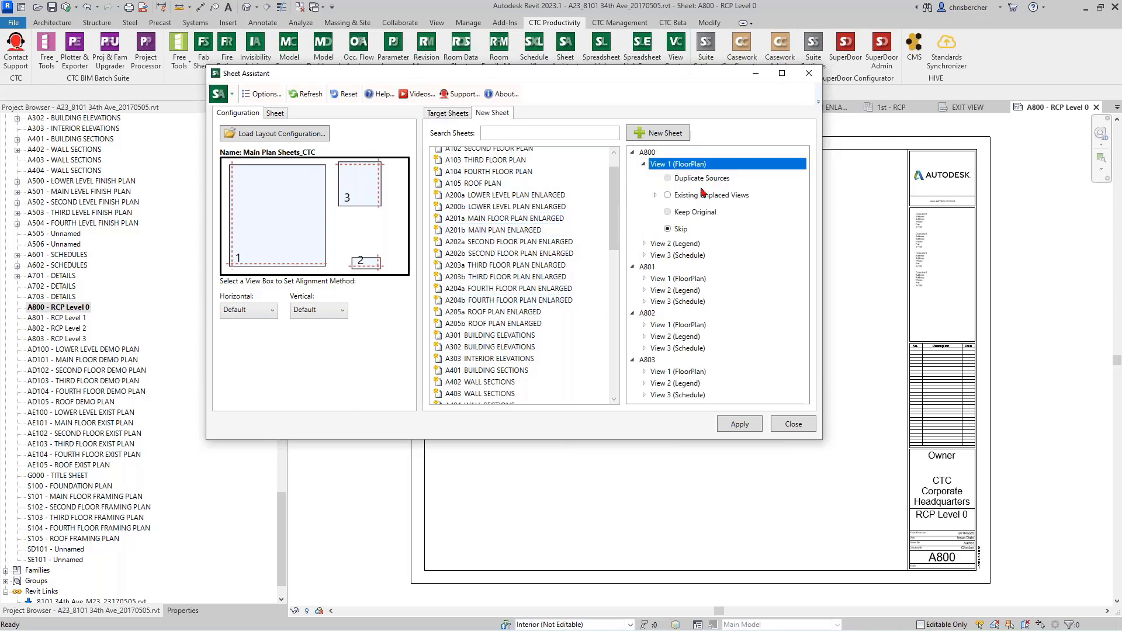
left_click(655, 196)
left_click(767, 210)
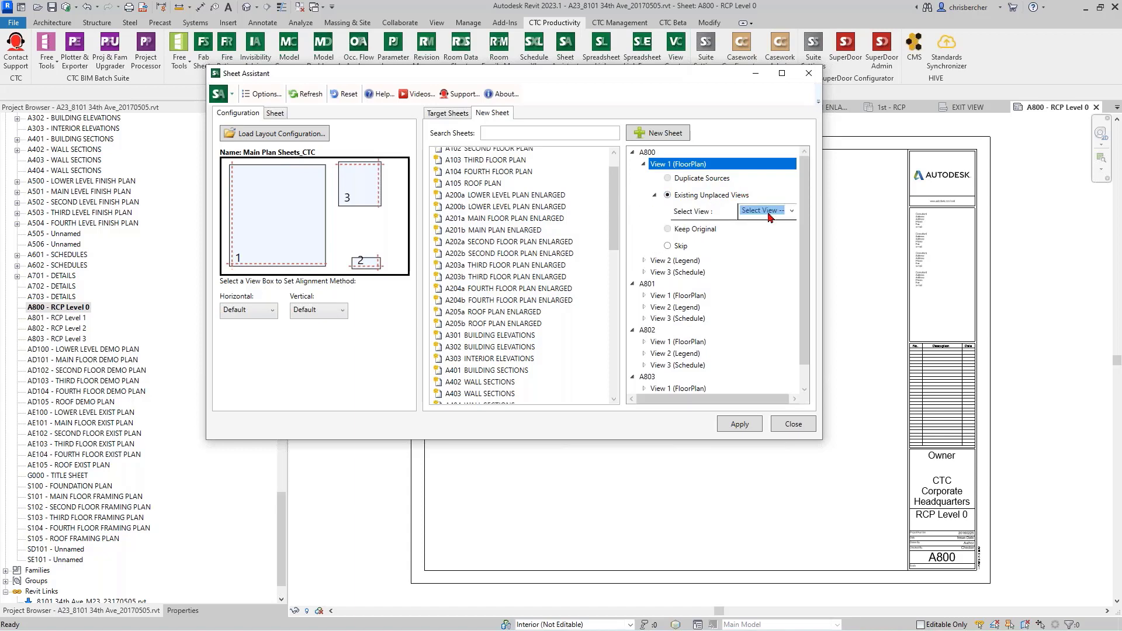
left_click(792, 212)
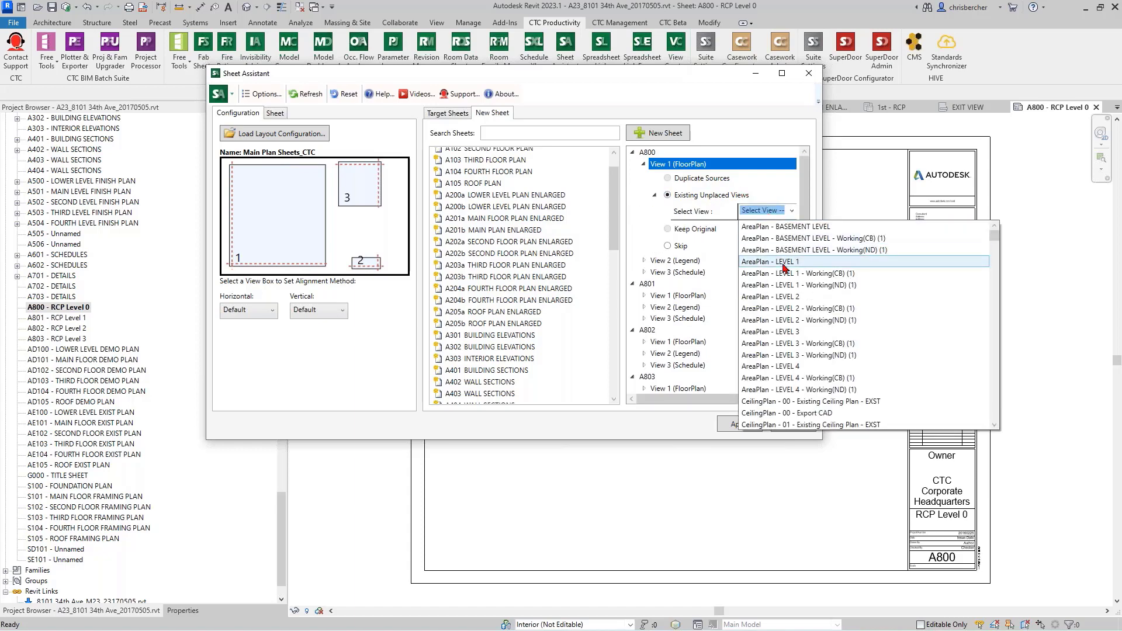
scroll(771, 312, "down", 2)
scroll(772, 312, "down", 10)
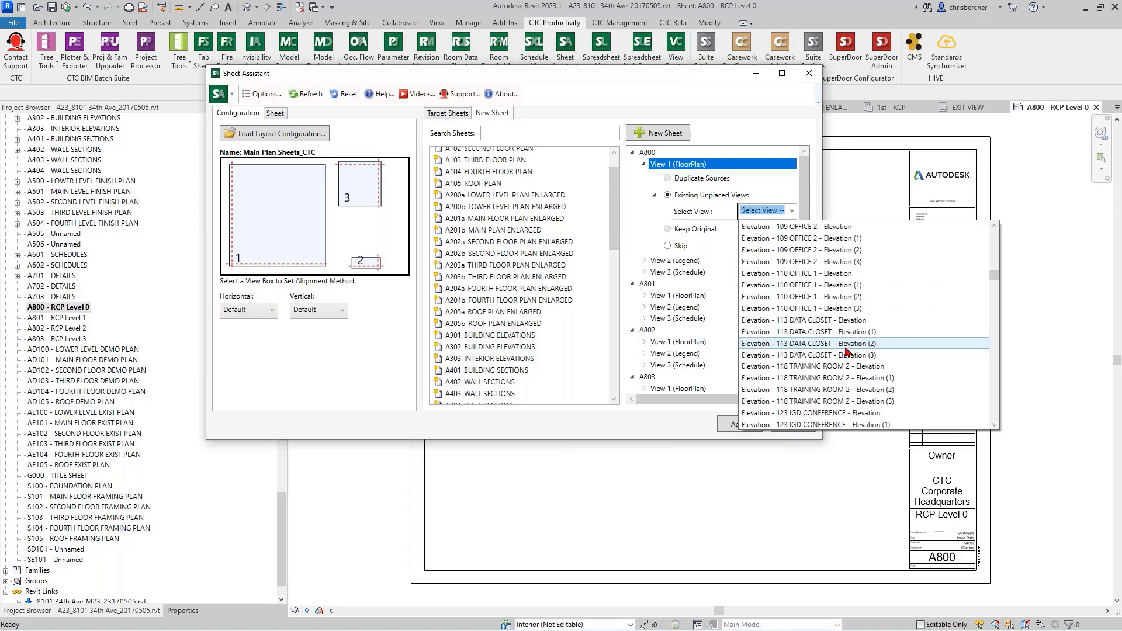
scroll(847, 351, "down", 3)
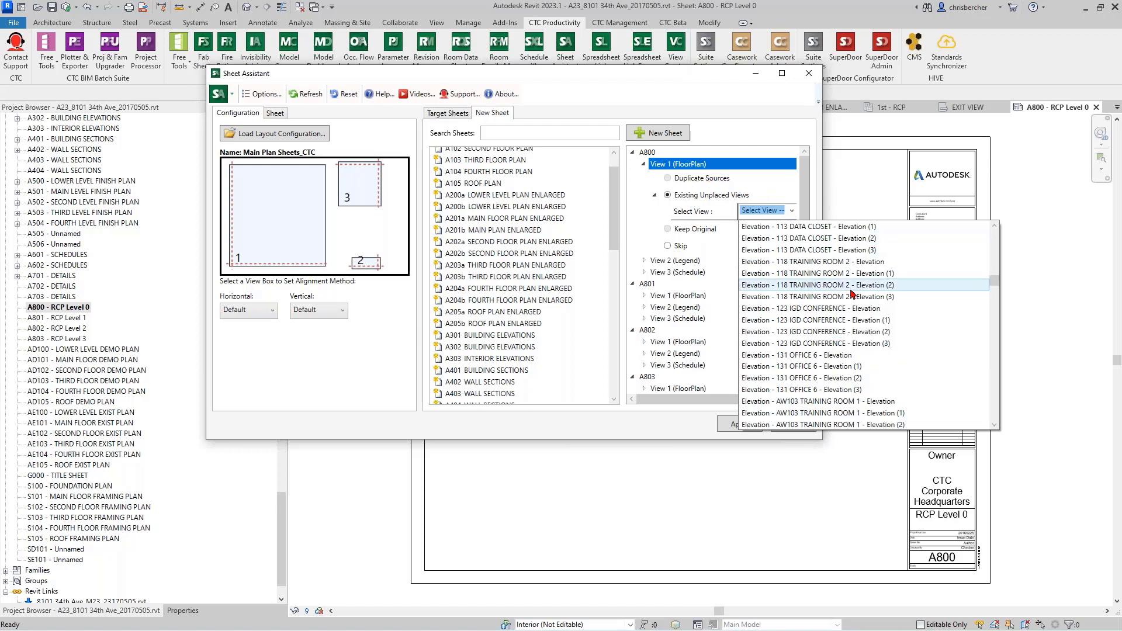
scroll(852, 292, "down", 5)
scroll(846, 359, "down", 10)
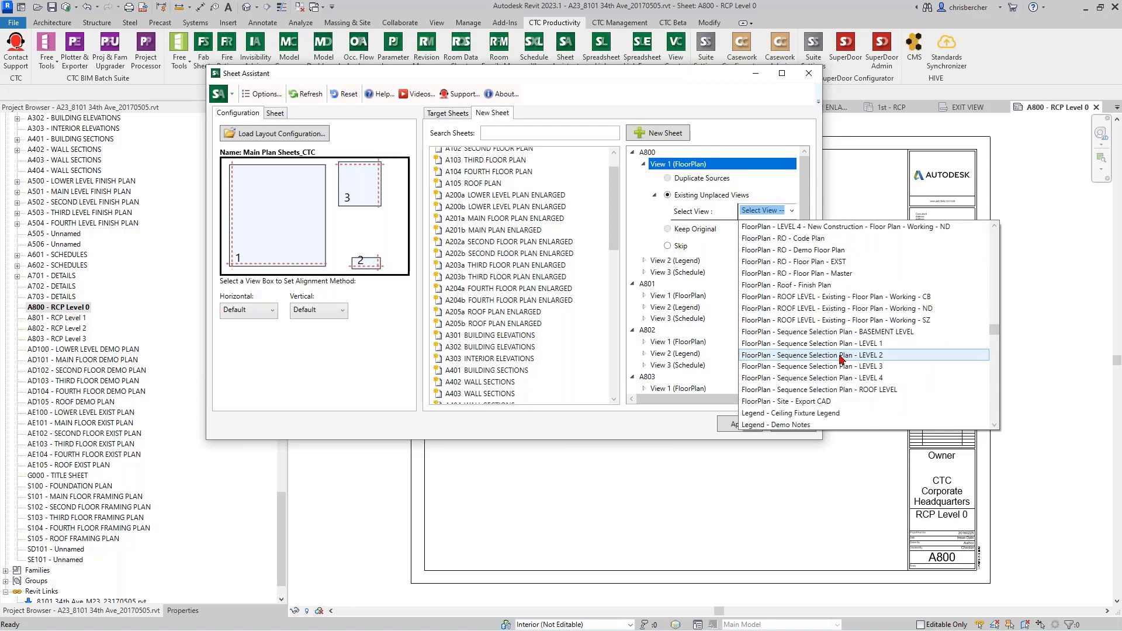
scroll(845, 327, "up", 1)
left_click_drag(994, 315, 994, 244)
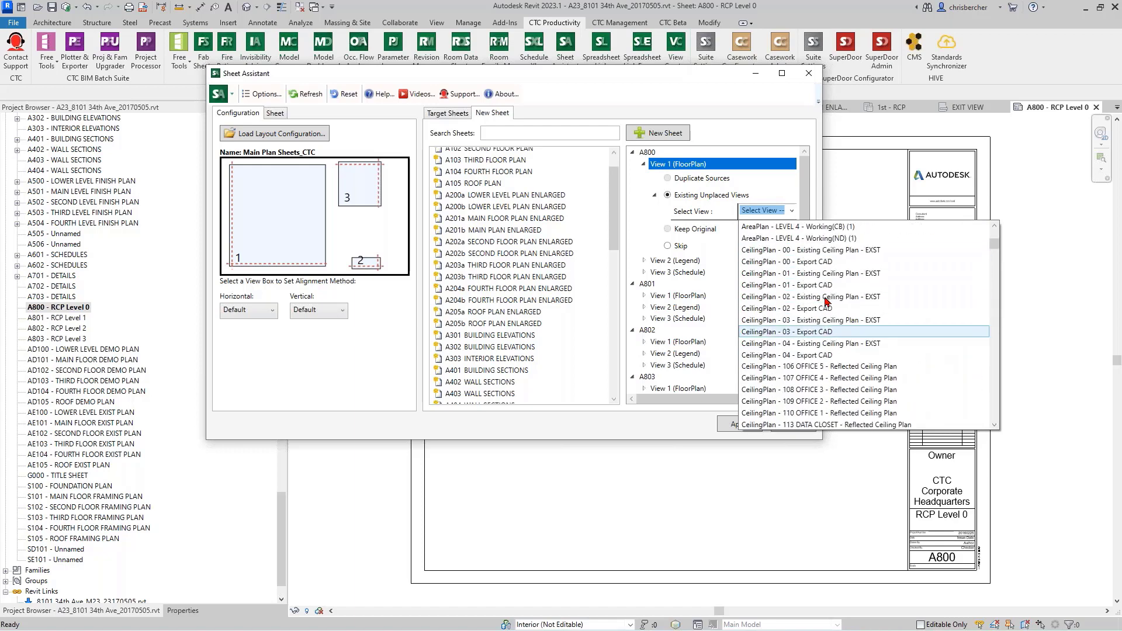
scroll(827, 301, "down", 3)
left_click(818, 332)
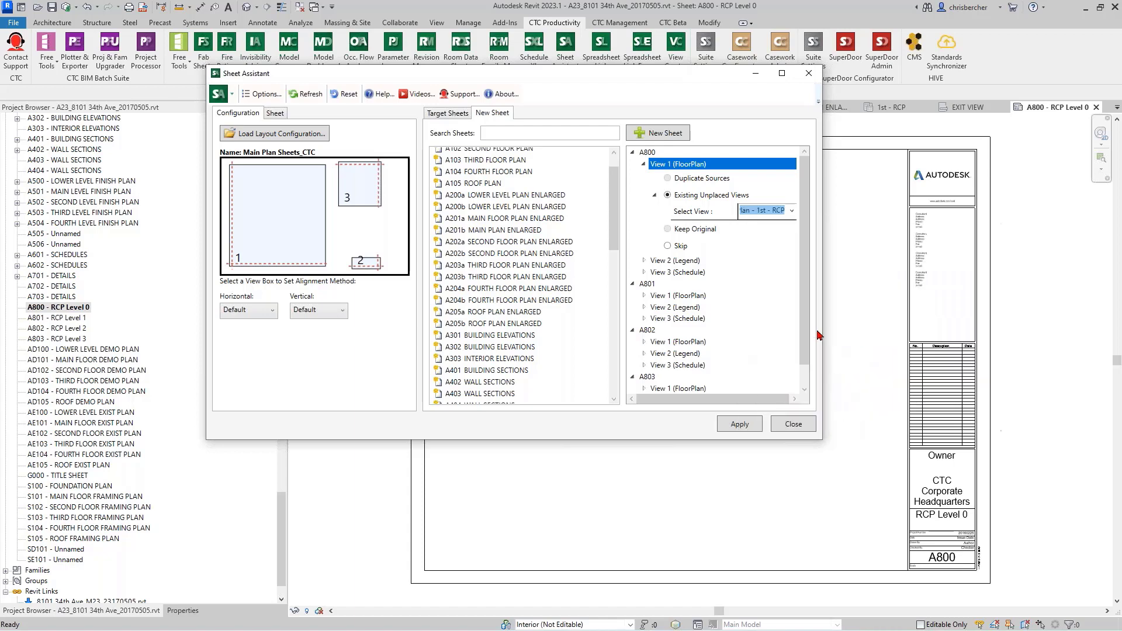
Step: Set View 2 (Legend) of sheet A800 to existing unplaced views and choose Legend - Ceiling Fixture Legend
left_click(643, 261)
left_click(655, 292)
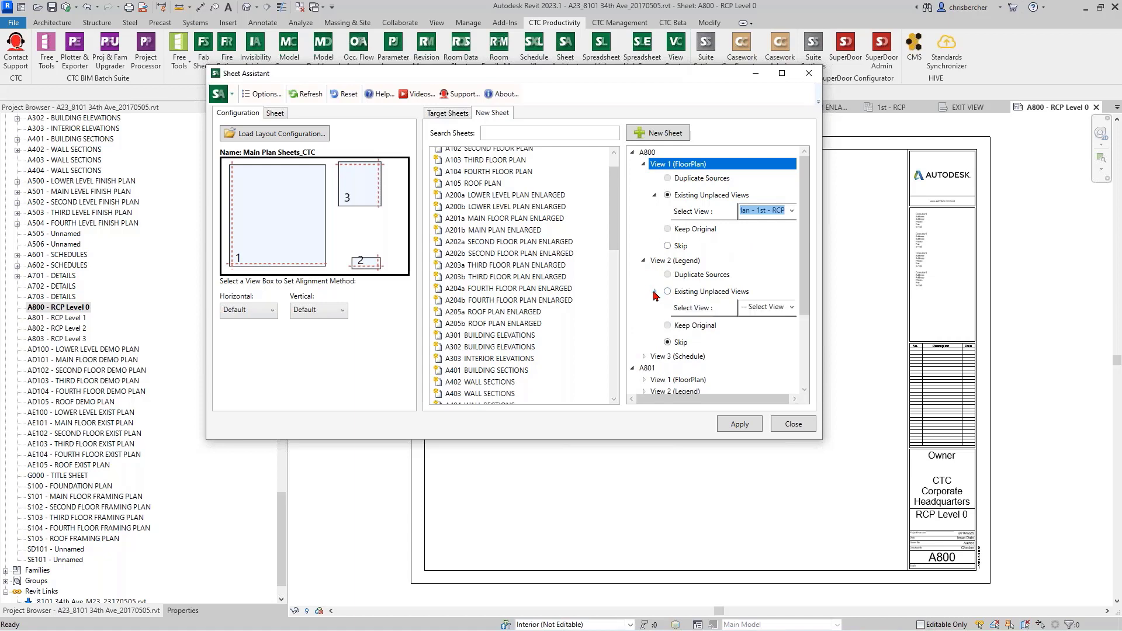
left_click(684, 293)
left_click(762, 309)
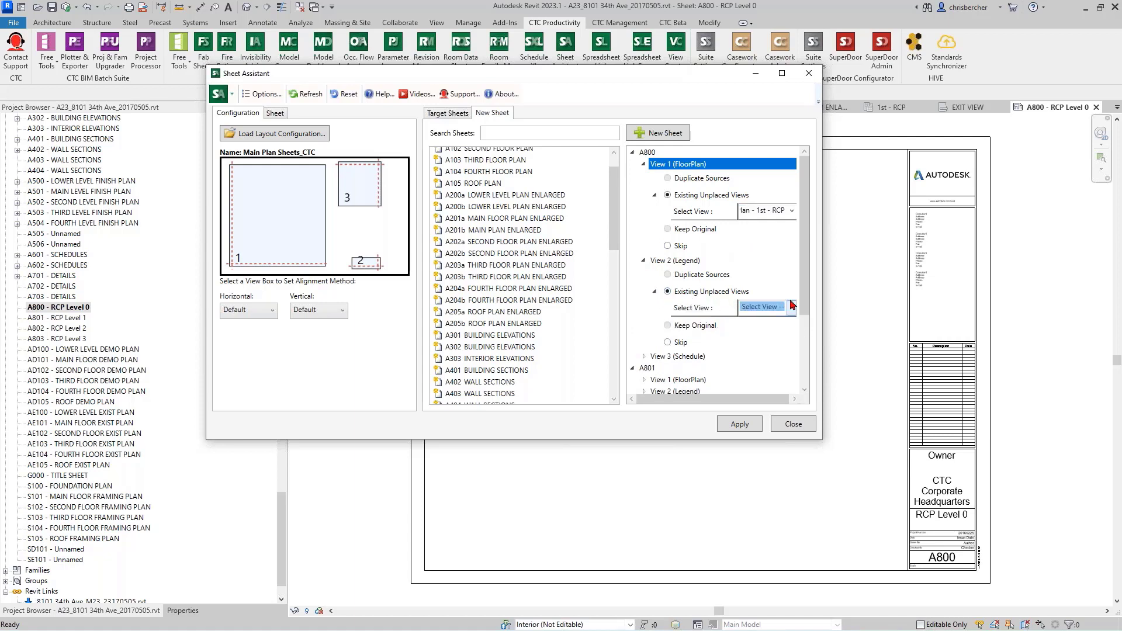
double_click(794, 305)
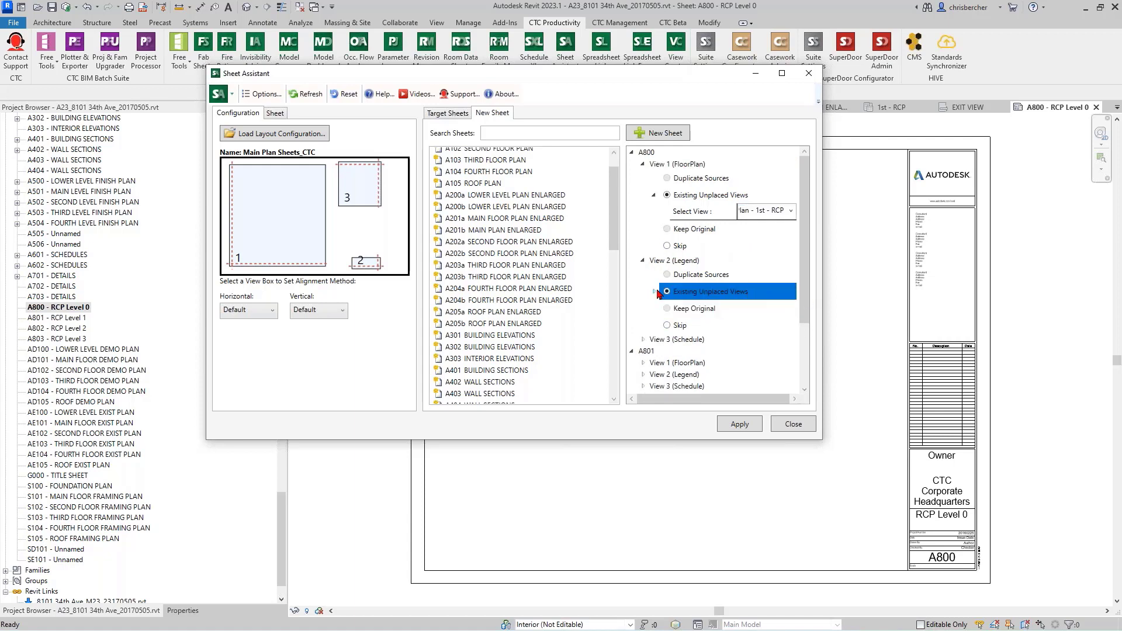
left_click(656, 292)
left_click(790, 310)
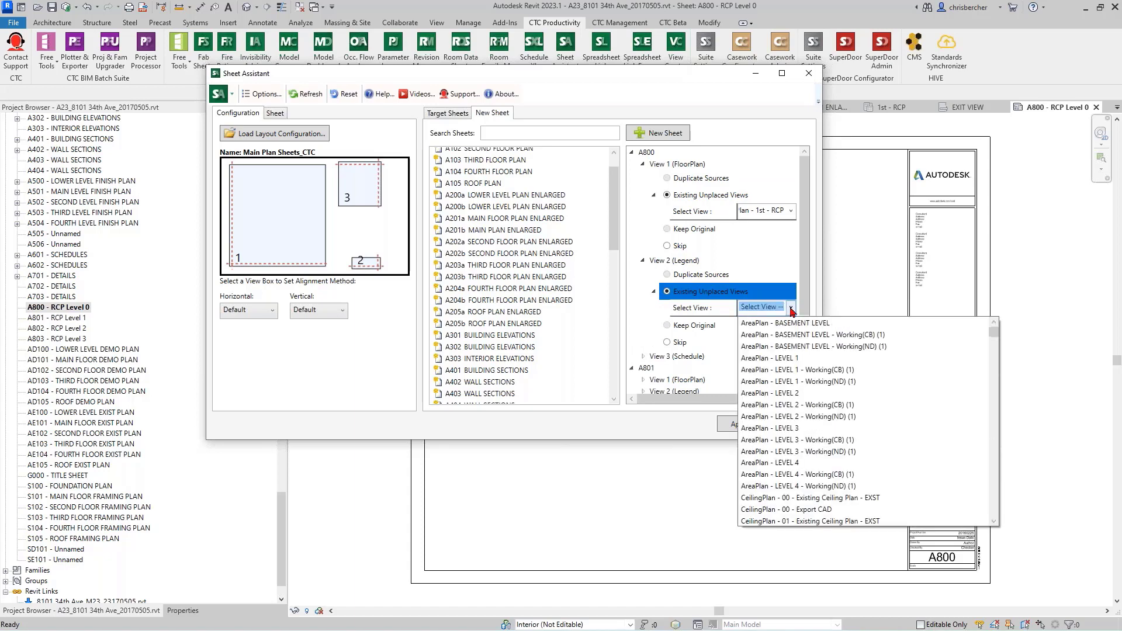
scroll(814, 409, "down", 5)
scroll(813, 417, "down", 15)
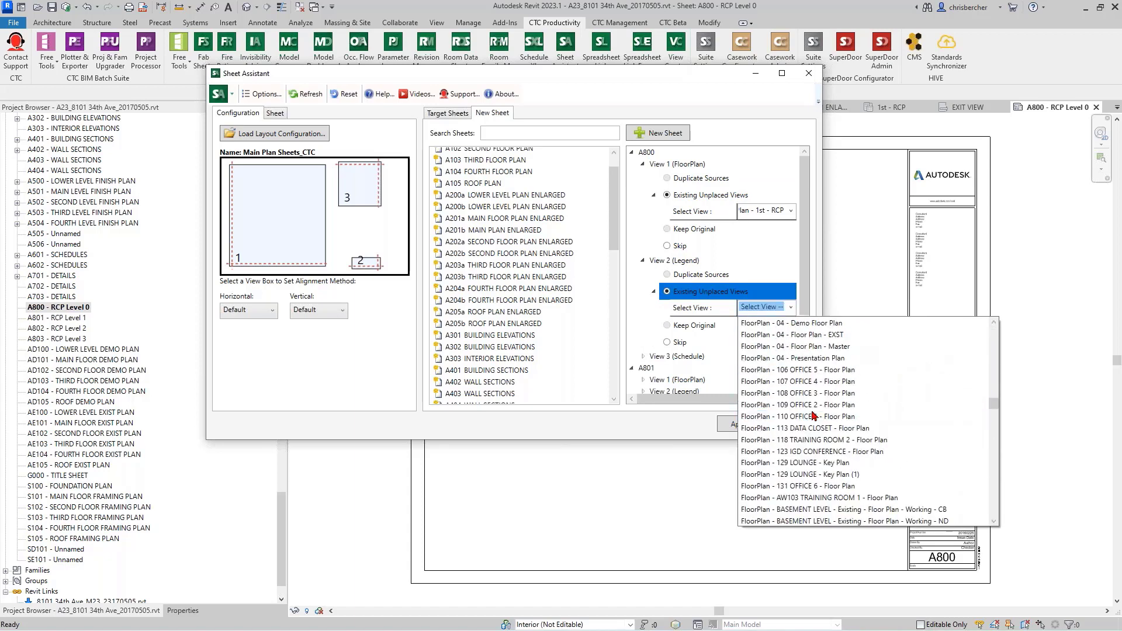
scroll(815, 416, "up", 10)
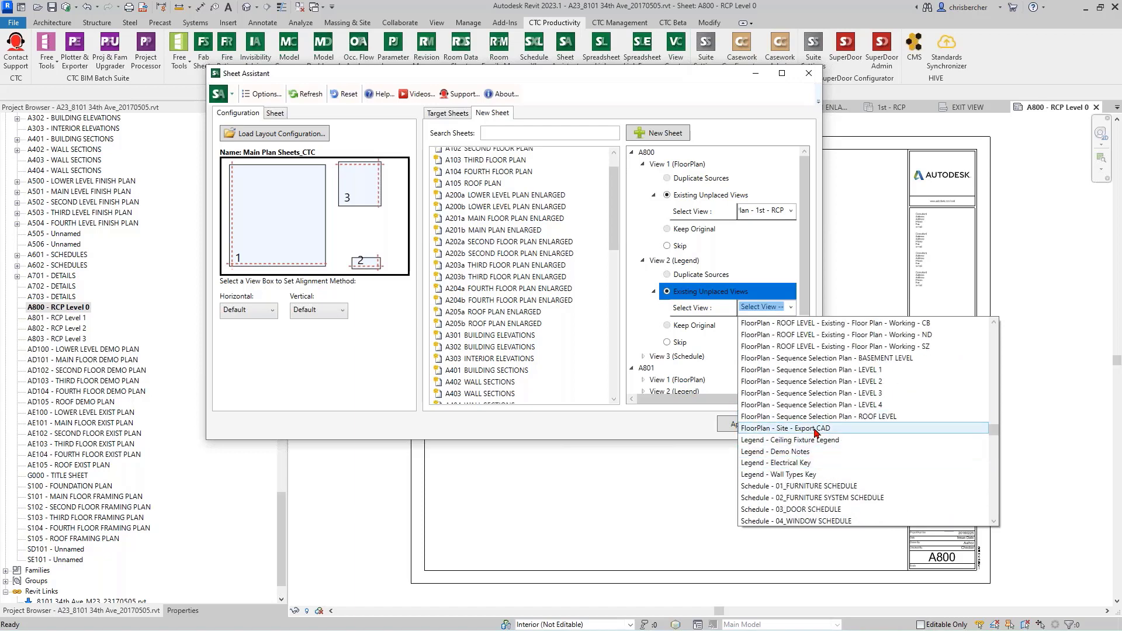
left_click(818, 442)
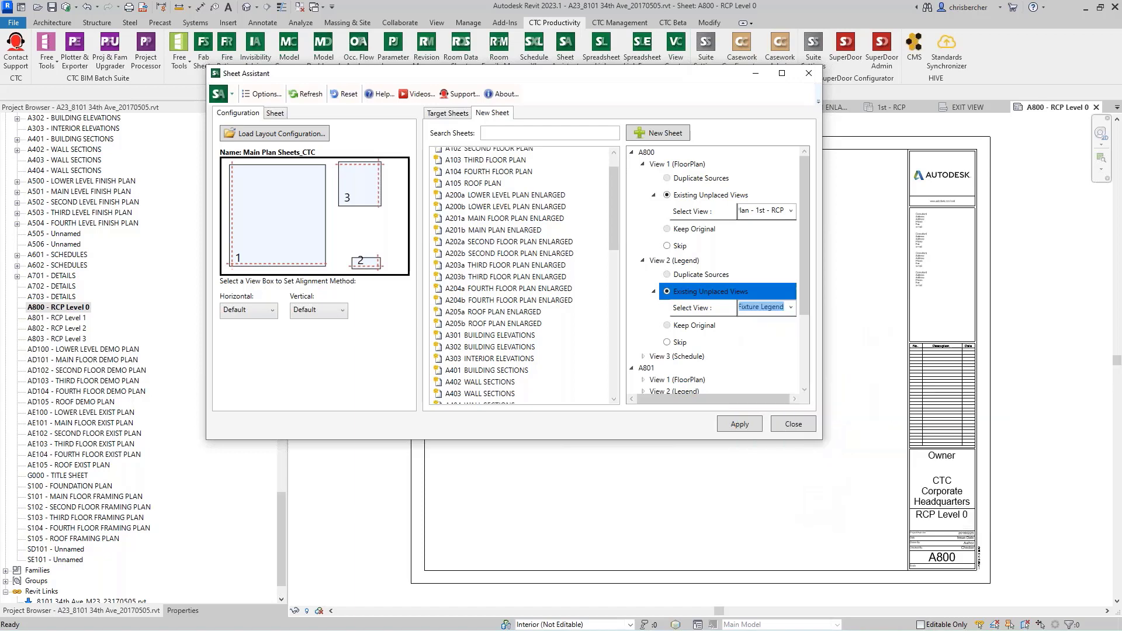
Step: Set View 3 (Schedule) of sheet A800 to existing unplaced views and choose Schedule - Ceiling Schedule
left_click(643, 356)
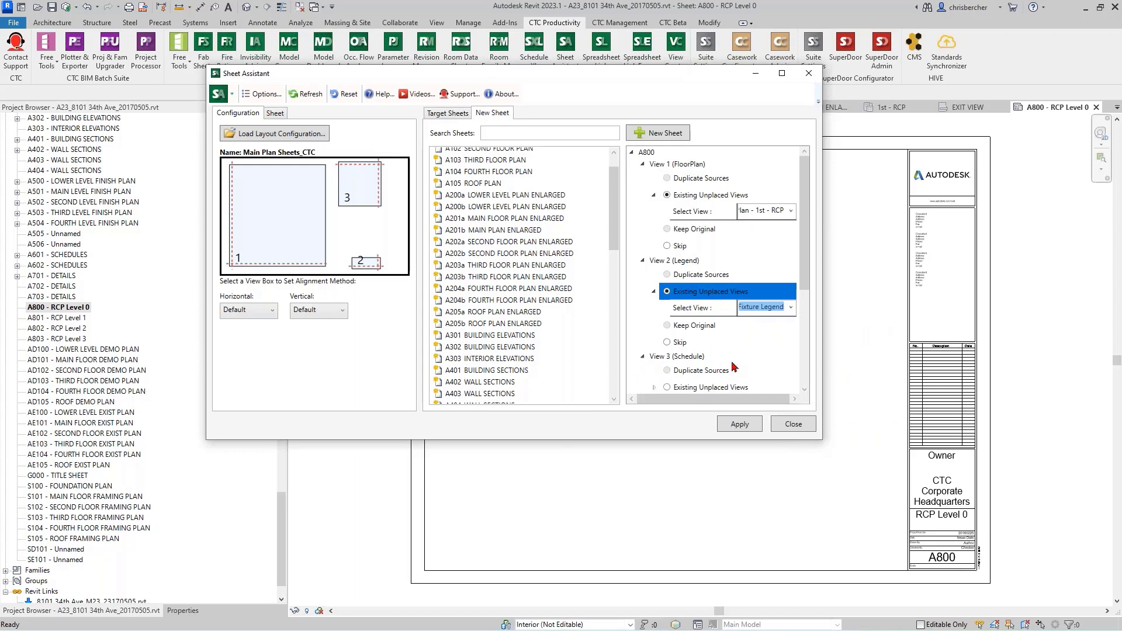
scroll(734, 374, "down", 2)
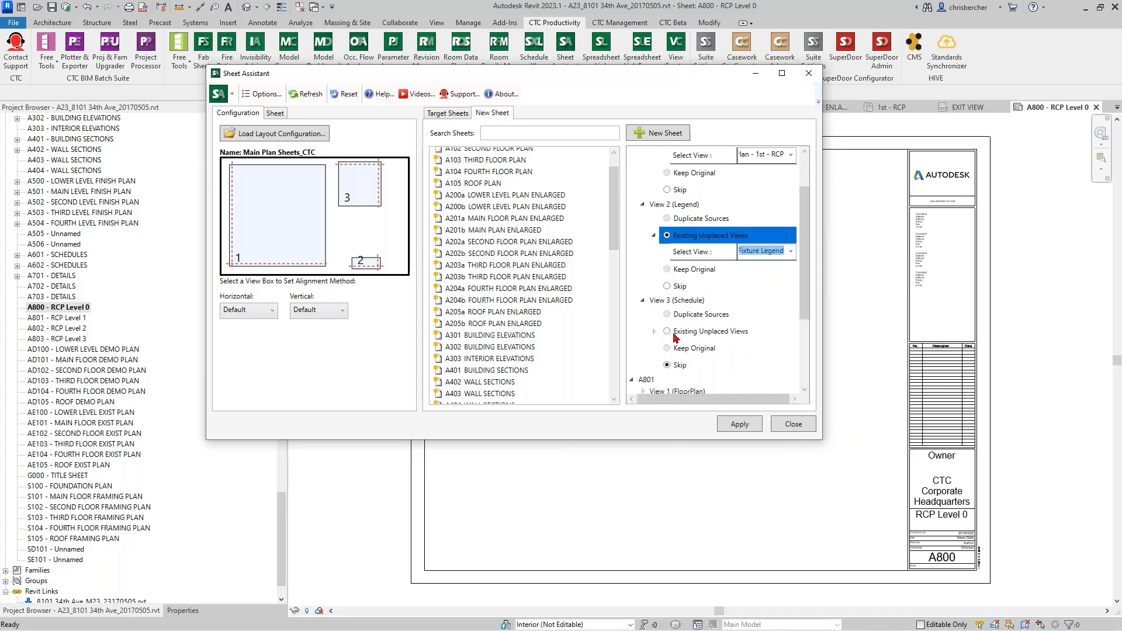
left_click(667, 332)
left_click(655, 331)
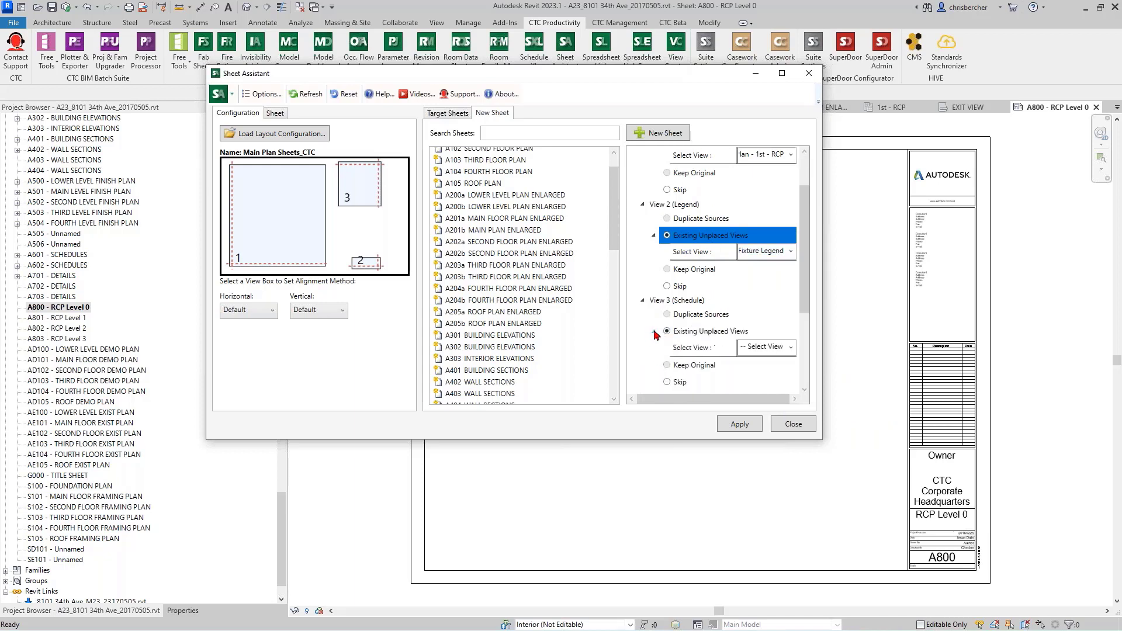
left_click(791, 348)
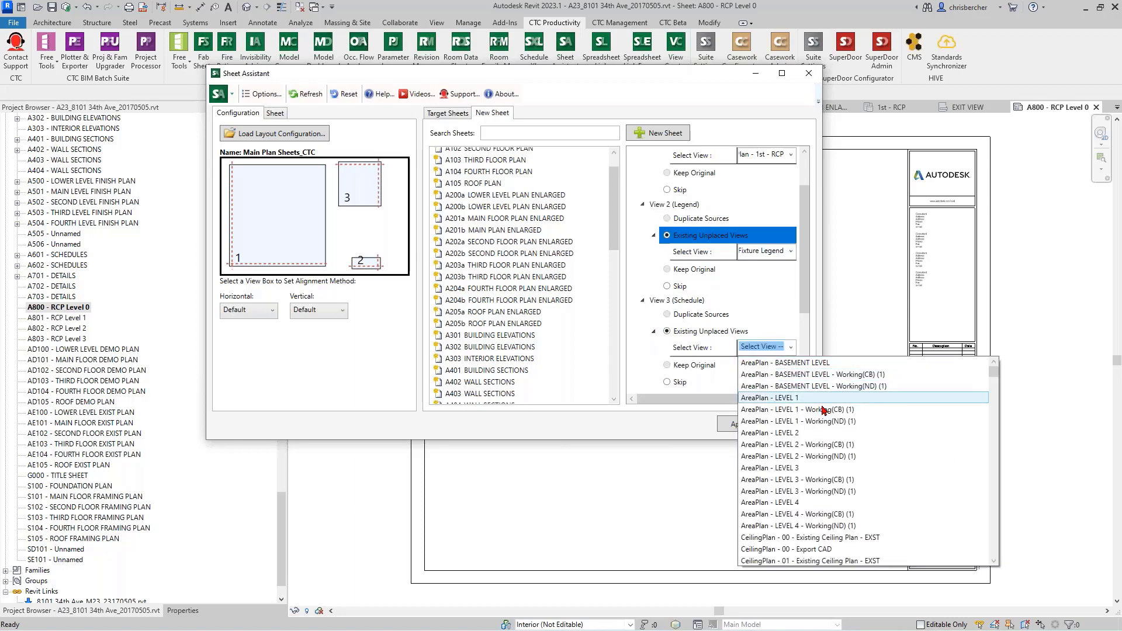
scroll(823, 412, "down", 5)
scroll(822, 415, "up", 1)
scroll(822, 415, "down", 5)
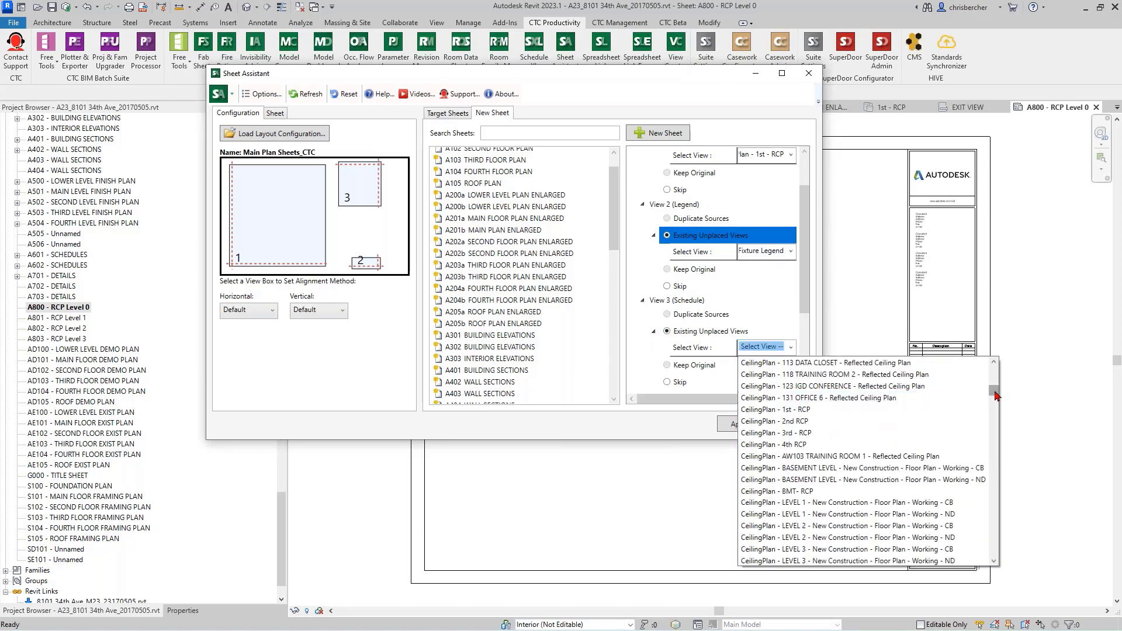
left_click_drag(997, 396, 996, 484)
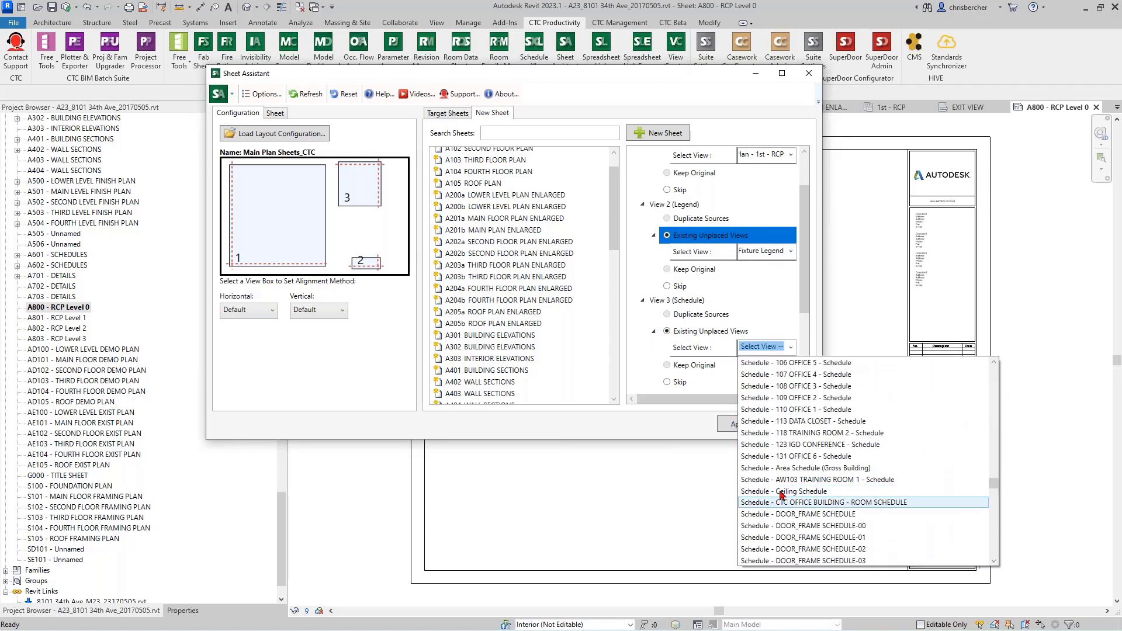
scroll(821, 493, "down", 2)
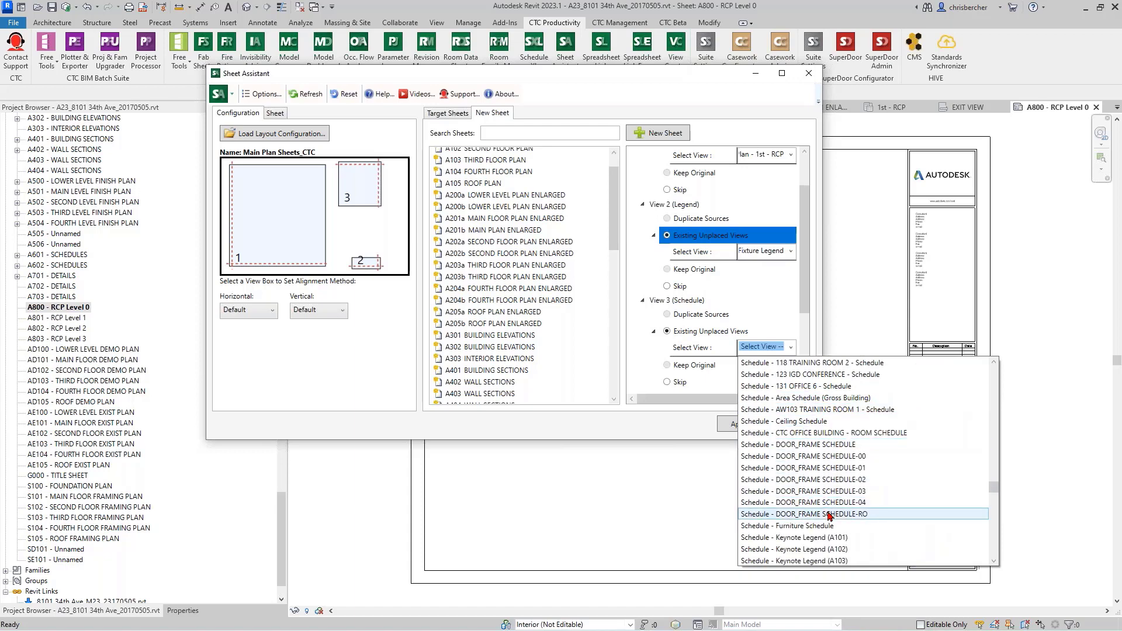
left_click(796, 421)
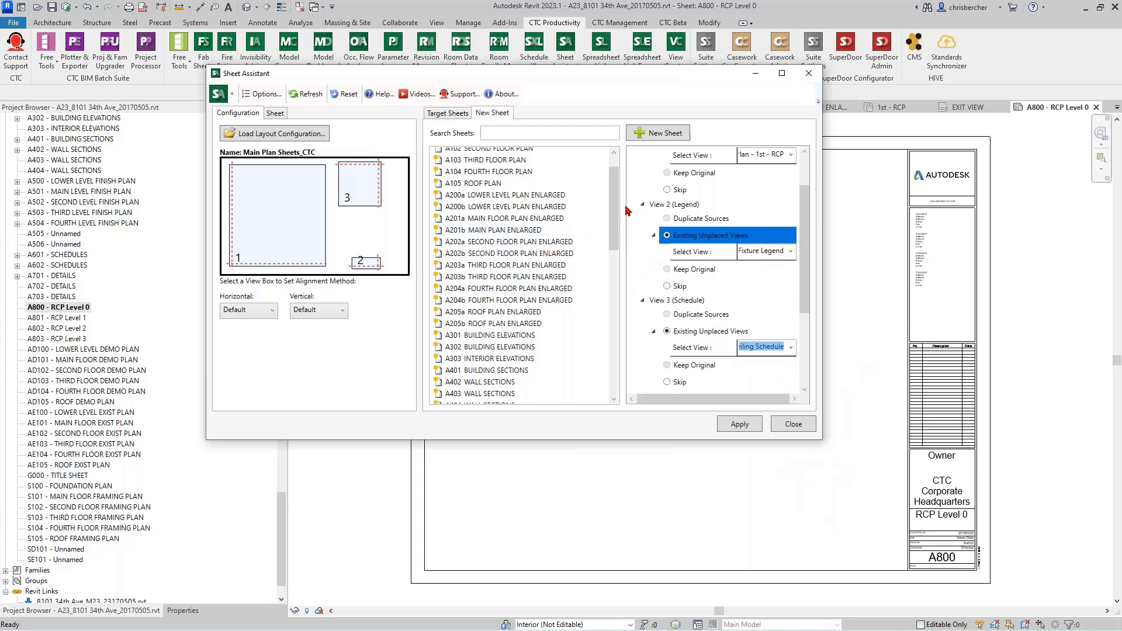
Step: Collapse sheet A800 and assign the existing unplaced view CeilingPlan - 2nd RCP to View 1 (FloorPlan) of sheet A801
scroll(641, 176, "up", 2)
left_click(634, 153)
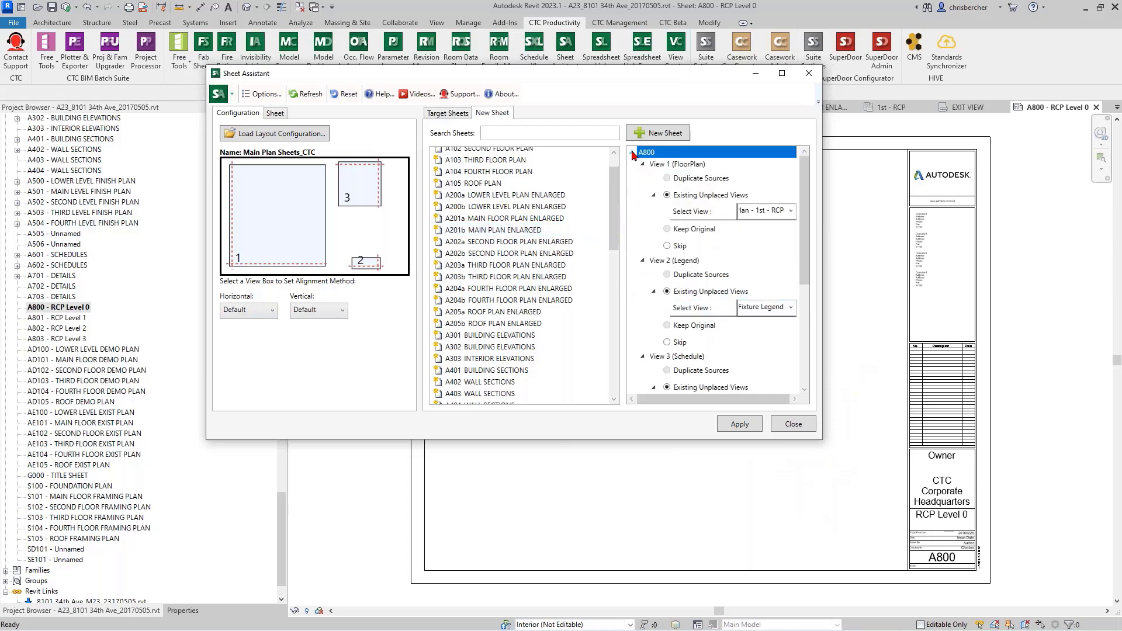
left_click(633, 153)
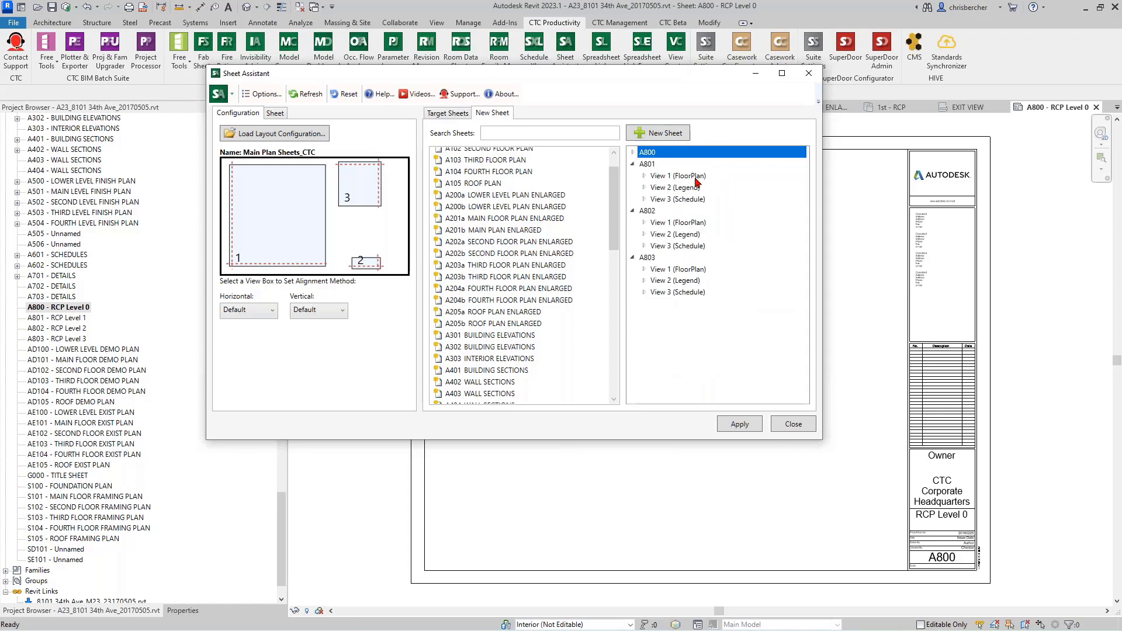
left_click(681, 178)
left_click(668, 208)
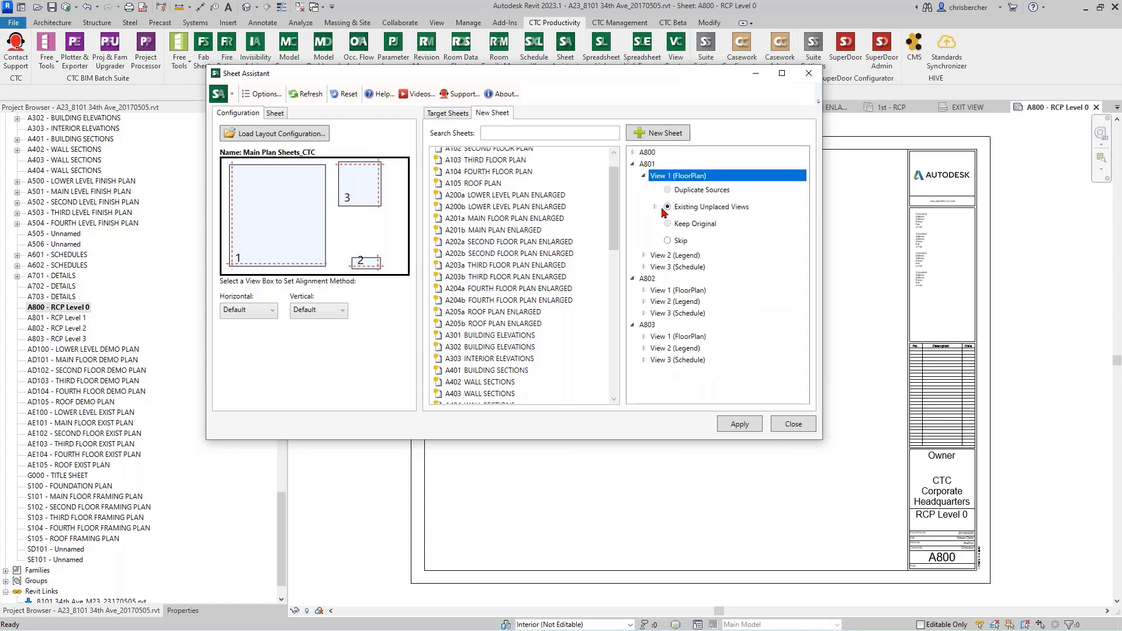
left_click(655, 208)
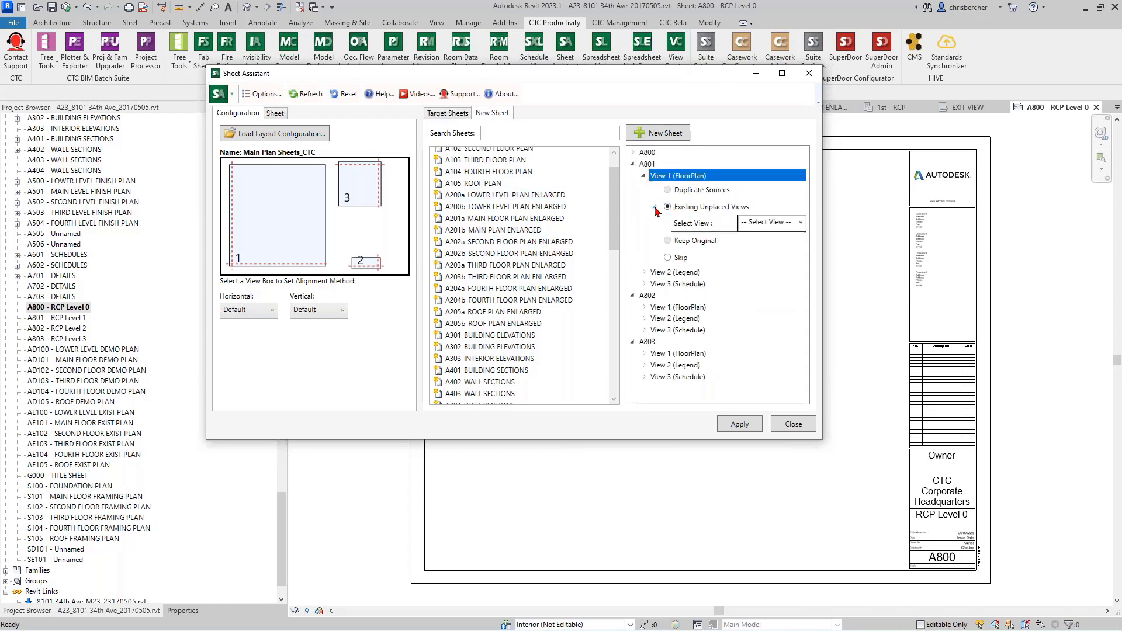
left_click(801, 225)
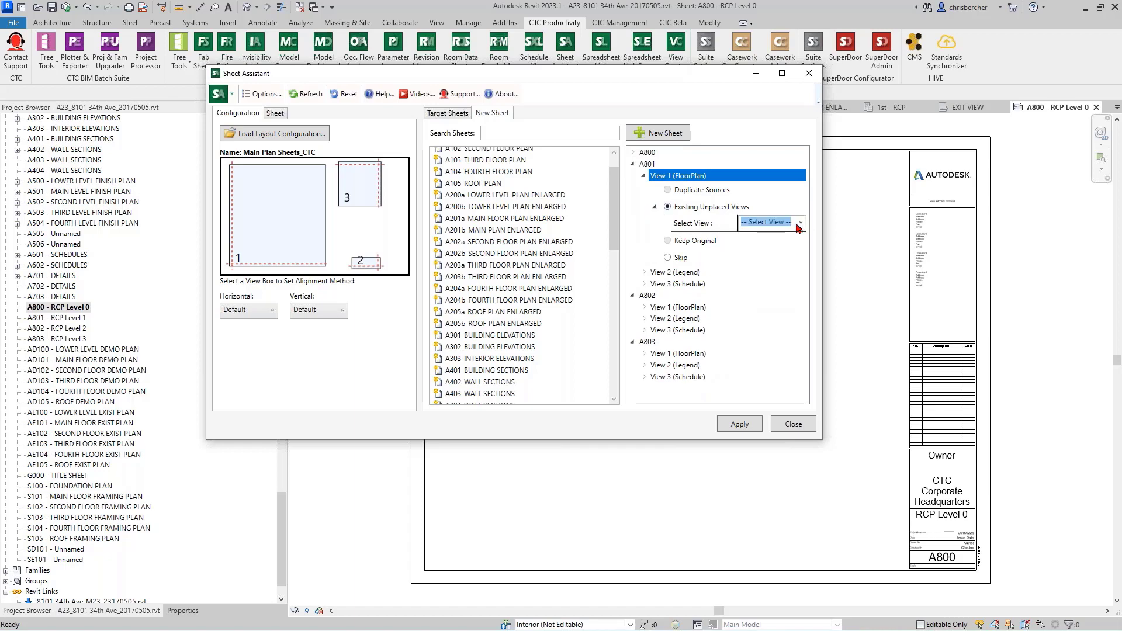
left_click(800, 227)
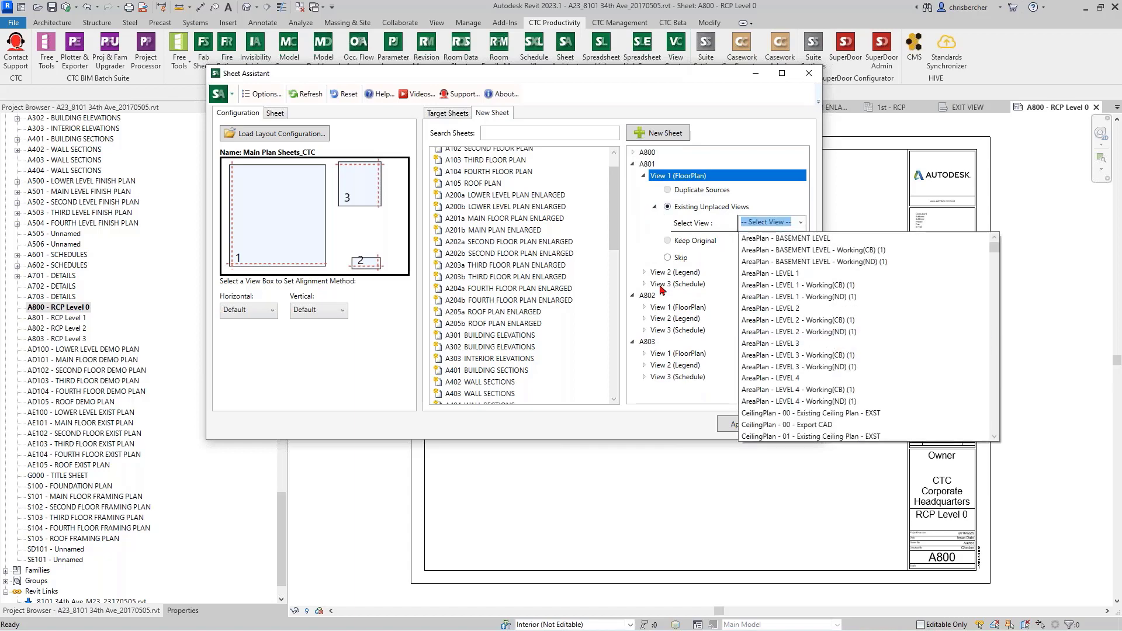
scroll(819, 351, "down", 2)
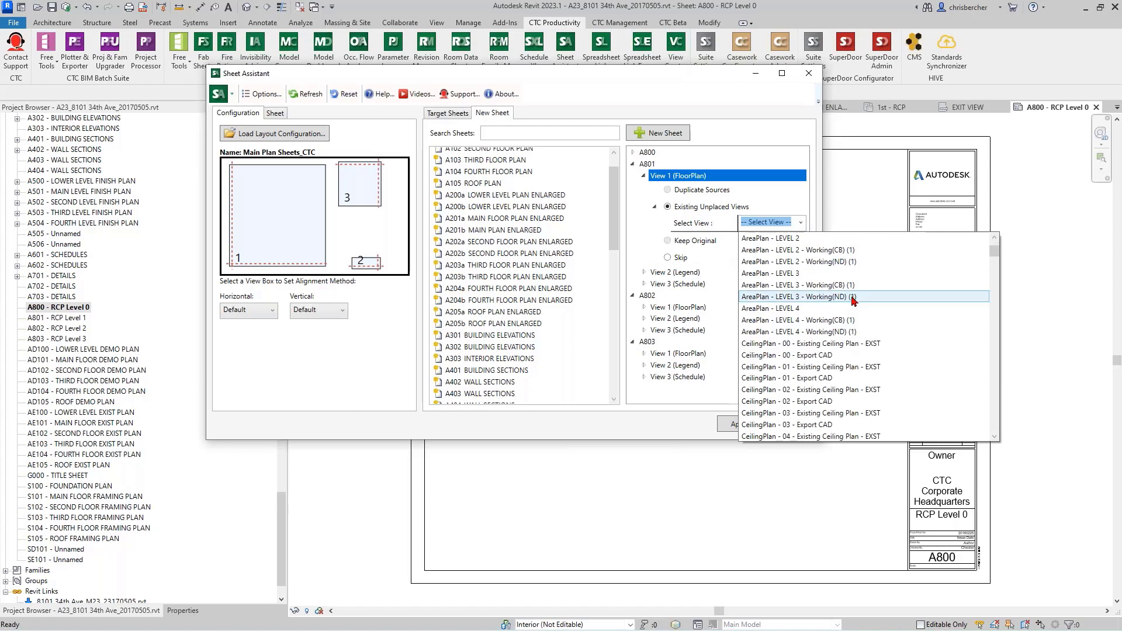
scroll(818, 385, "down", 6)
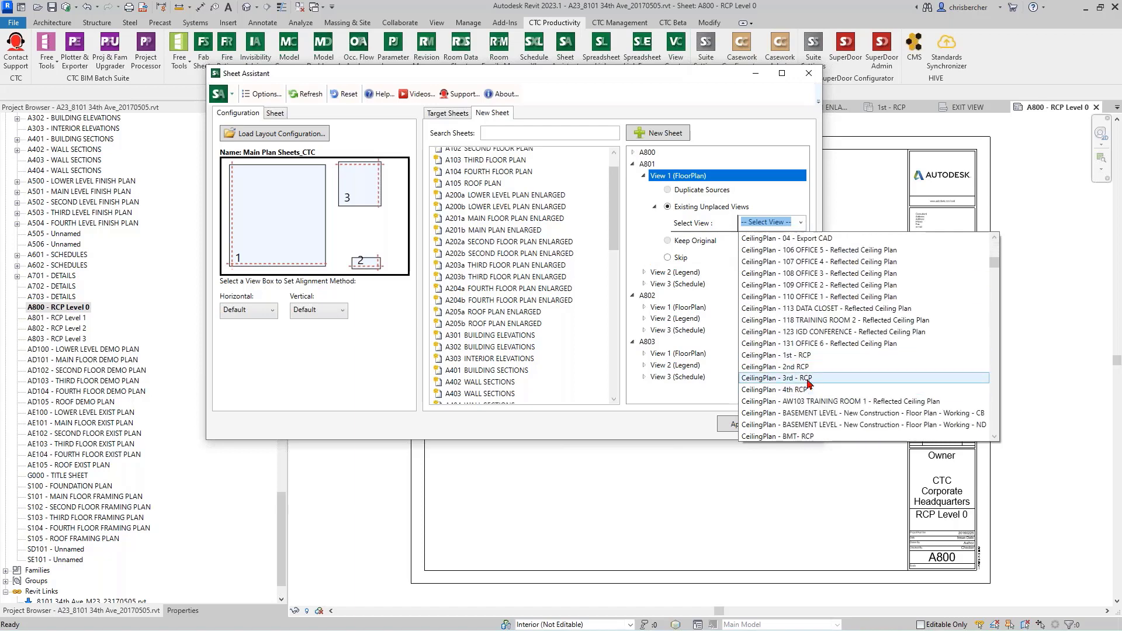
left_click(807, 367)
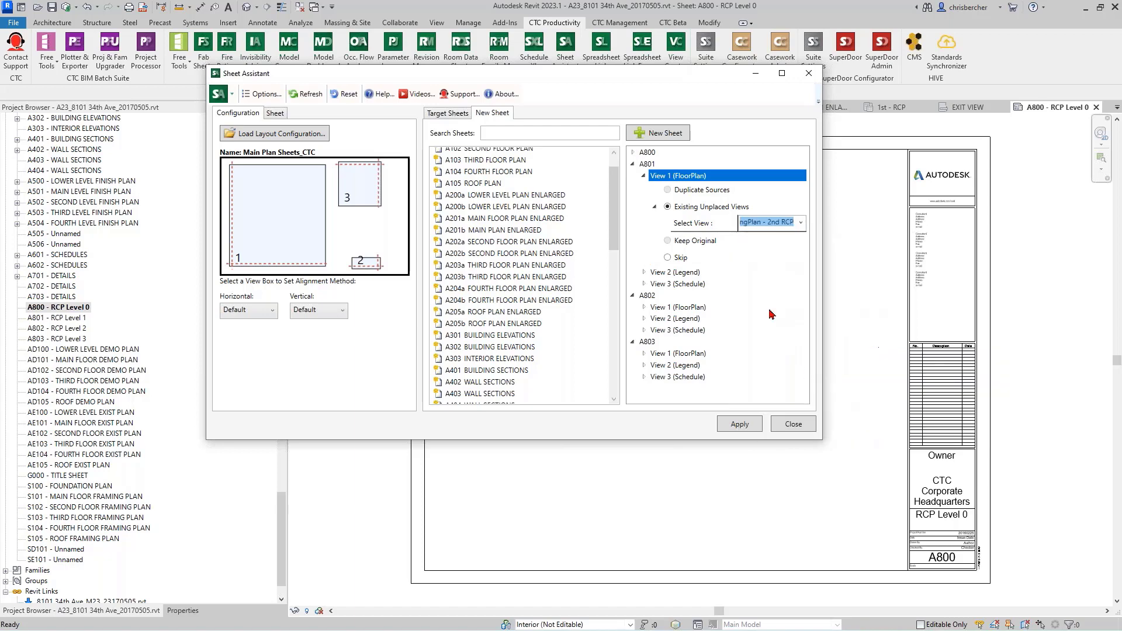
Step: Review the source options for View 2 (Legend) and View 3 (Schedule) of sheet A801 and collapse the sheet
left_click(643, 272)
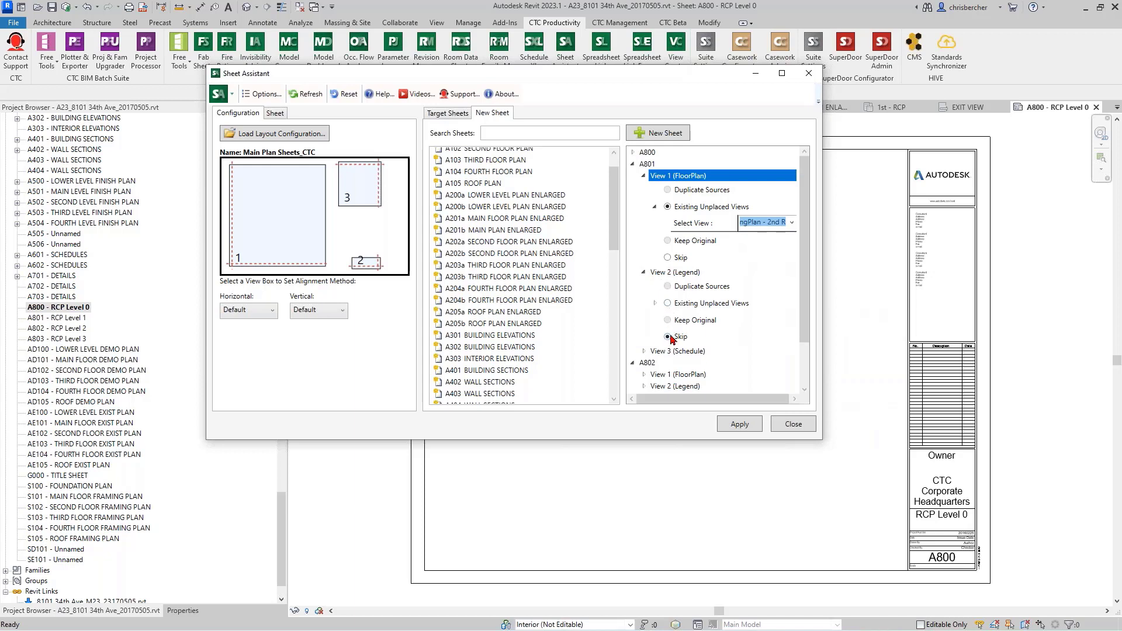
left_click(643, 352)
scroll(683, 361, "down", 2)
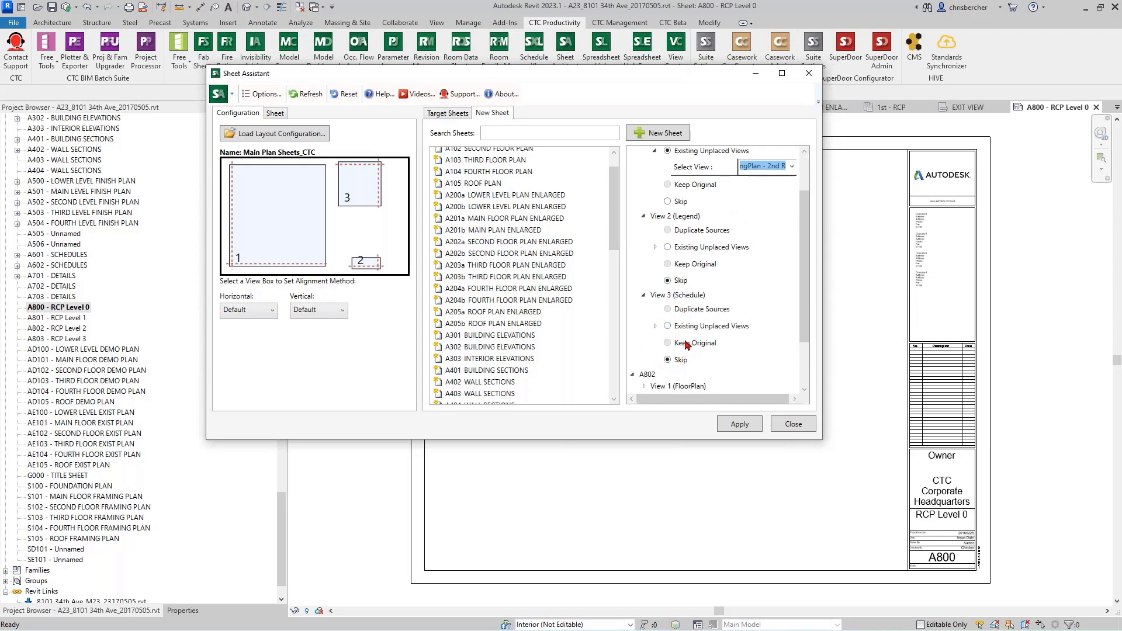
scroll(684, 348, "up", 2)
left_click(638, 164)
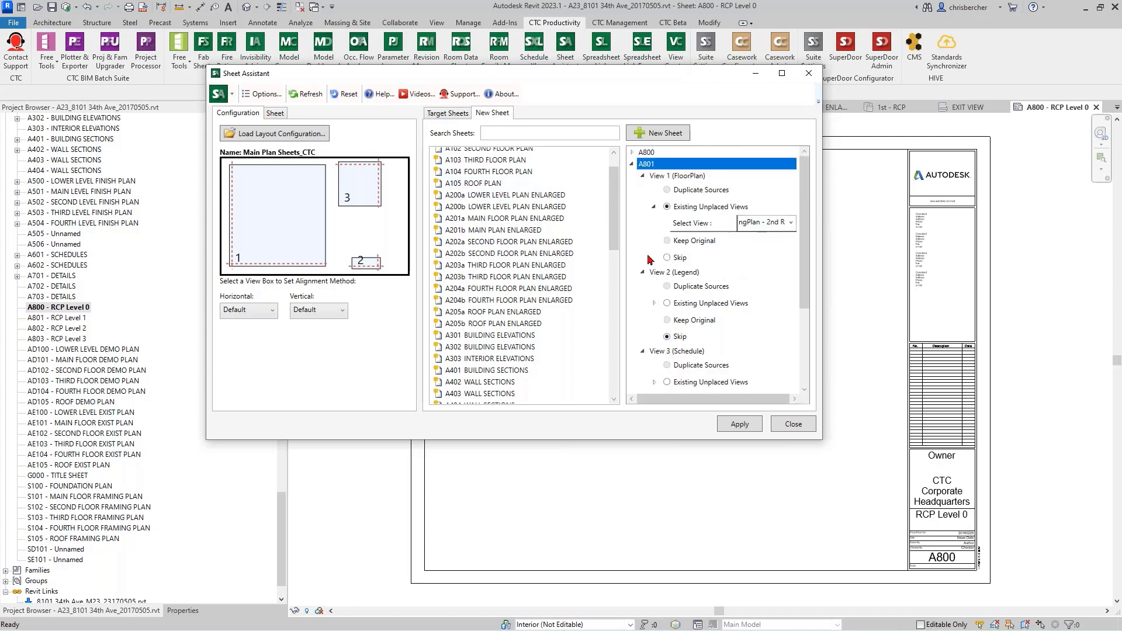
left_click(631, 164)
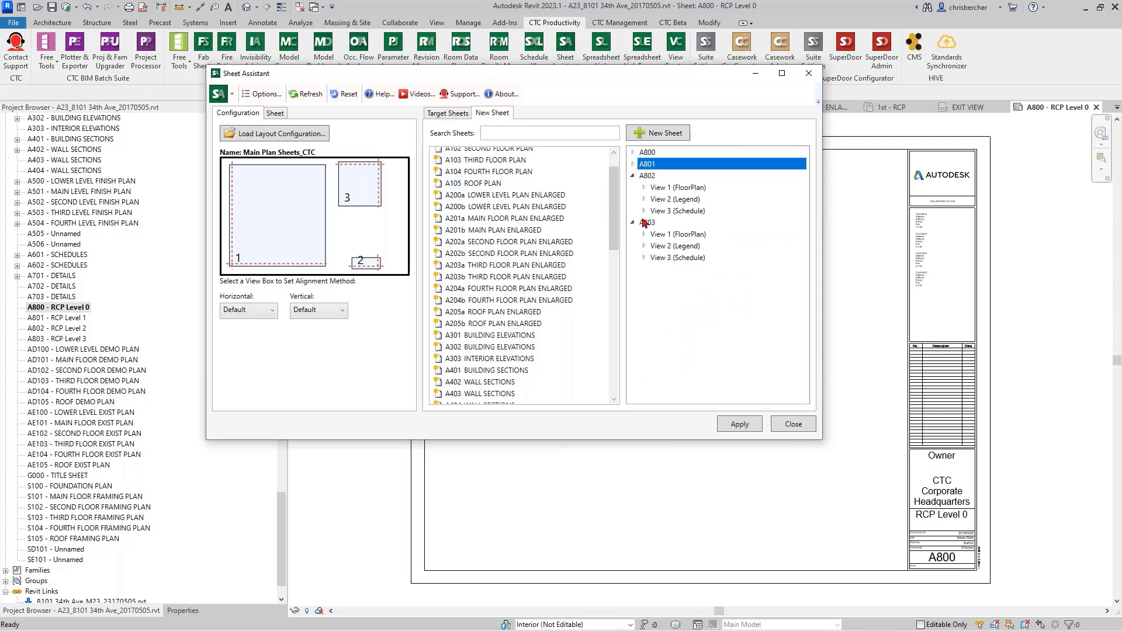
Step: Assign the existing unplaced view CeilingPlan - 3rd - RCP to View 1 (FloorPlan) of sheet A802
left_click(667, 188)
double_click(664, 179)
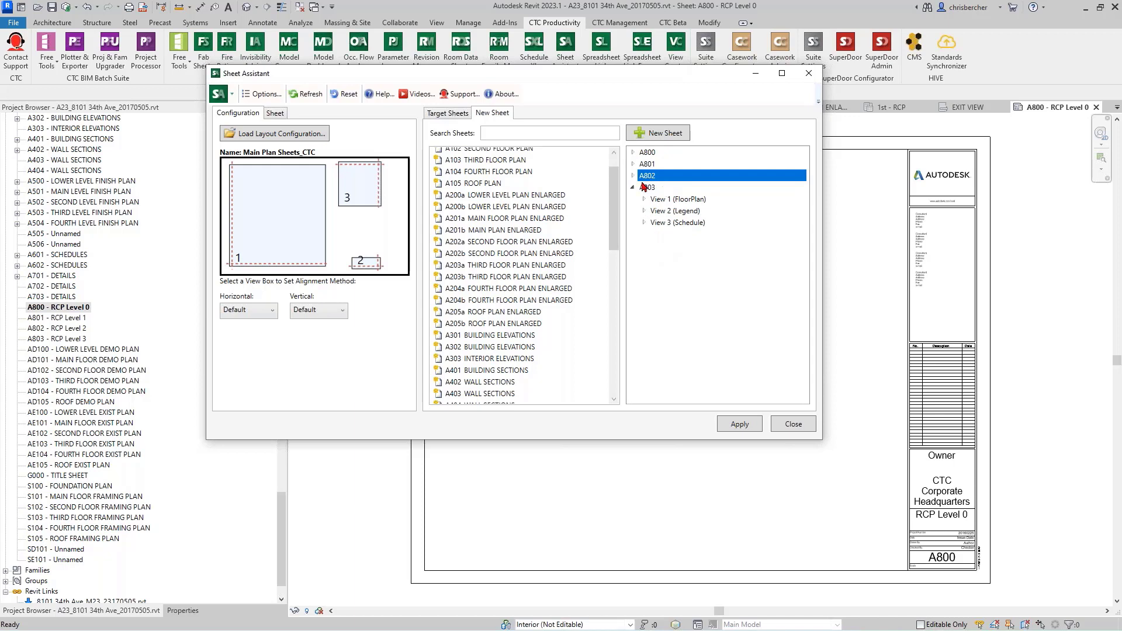
left_click(633, 176)
double_click(673, 190)
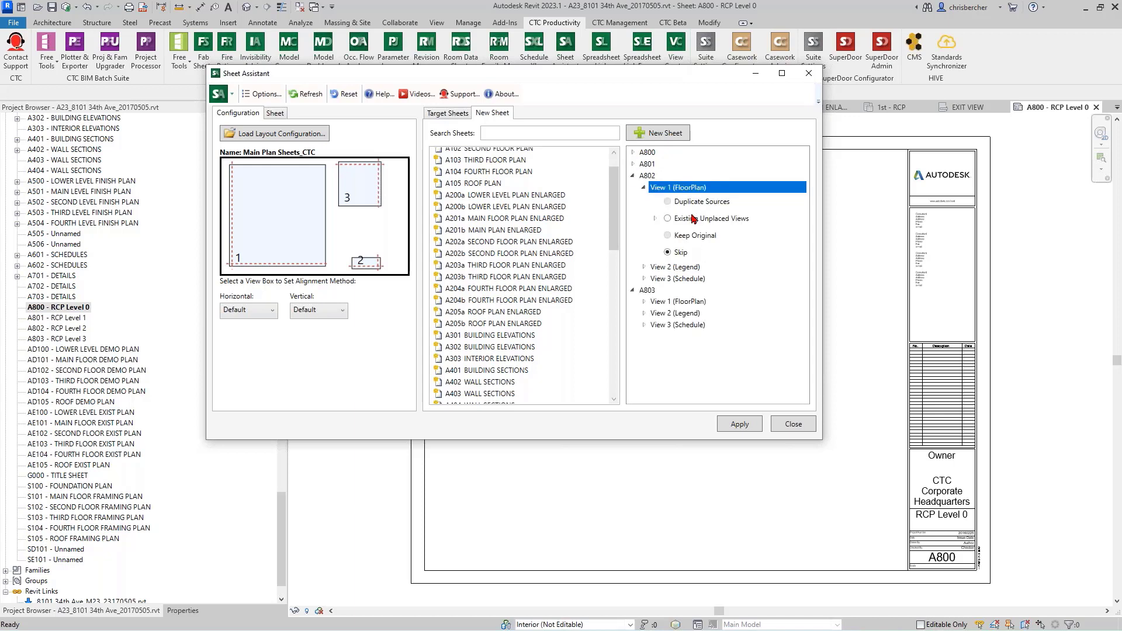
left_click(667, 220)
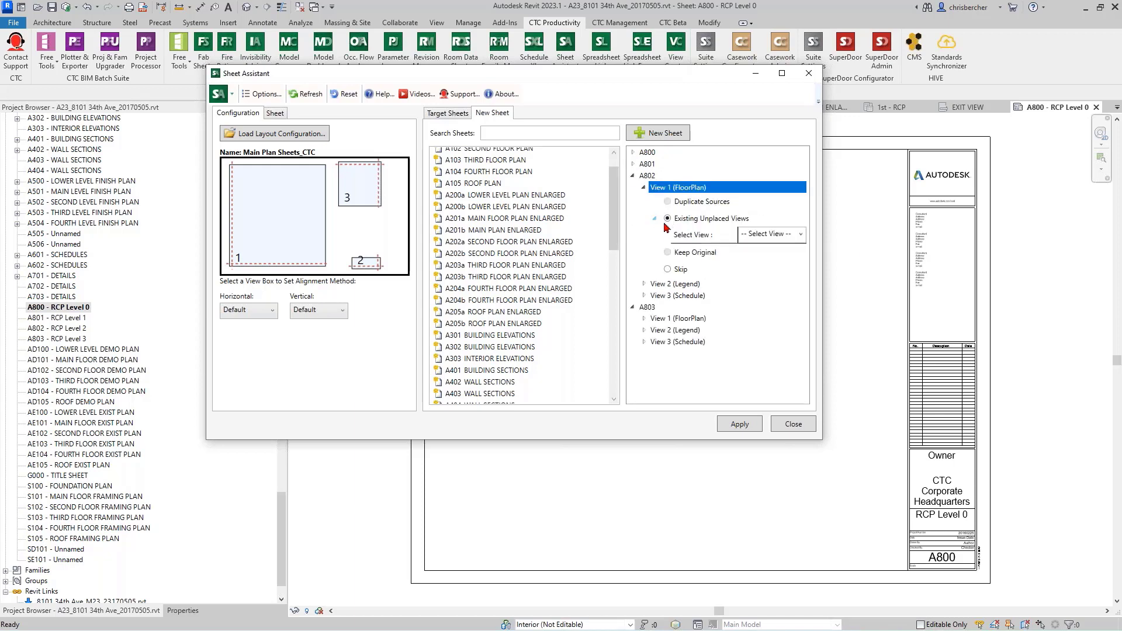
left_click(785, 237)
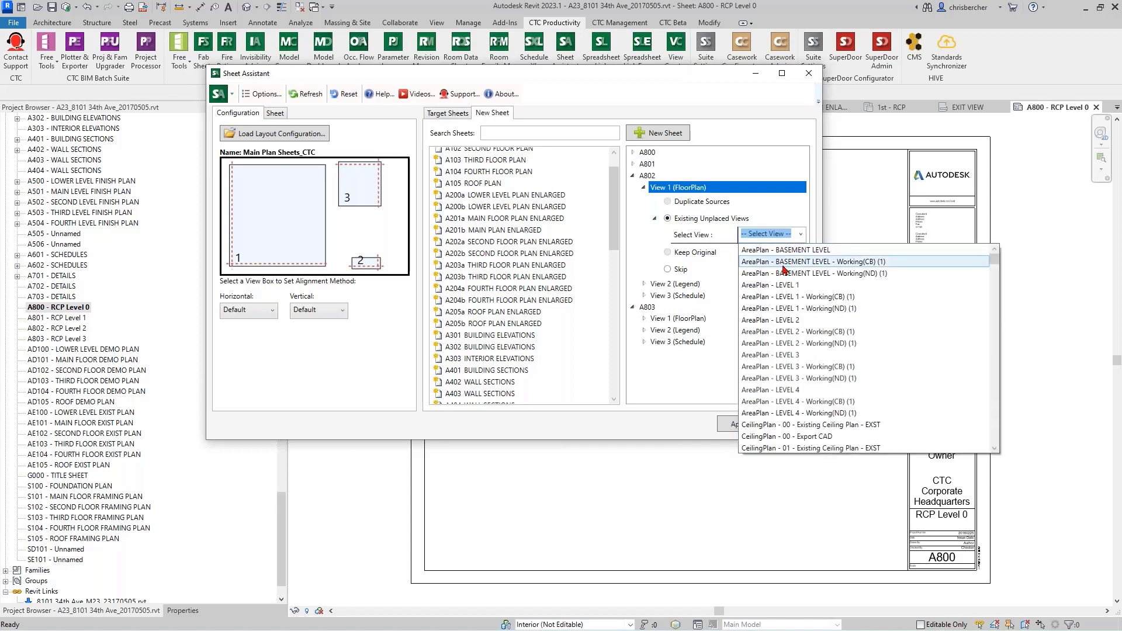
scroll(792, 308, "down", 3)
left_click(794, 425)
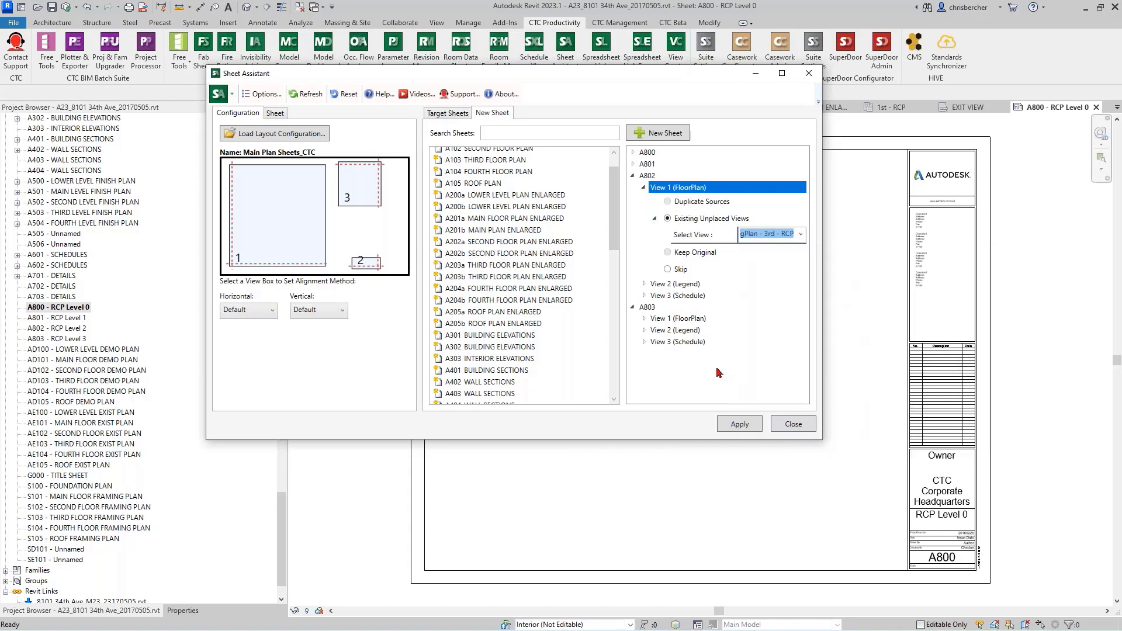
left_click(800, 234)
left_click(673, 355)
Step: Assign the existing unplaced view CeilingPlan - 4th RCP to View 1 (FloorPlan) of sheet A803
left_click(680, 320)
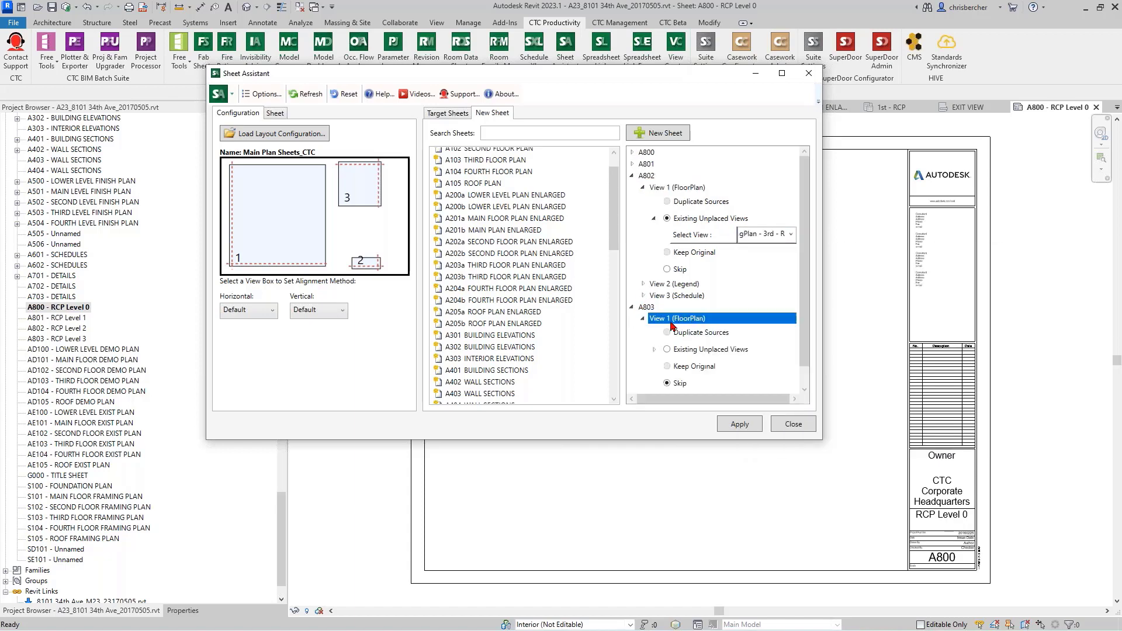
left_click(654, 349)
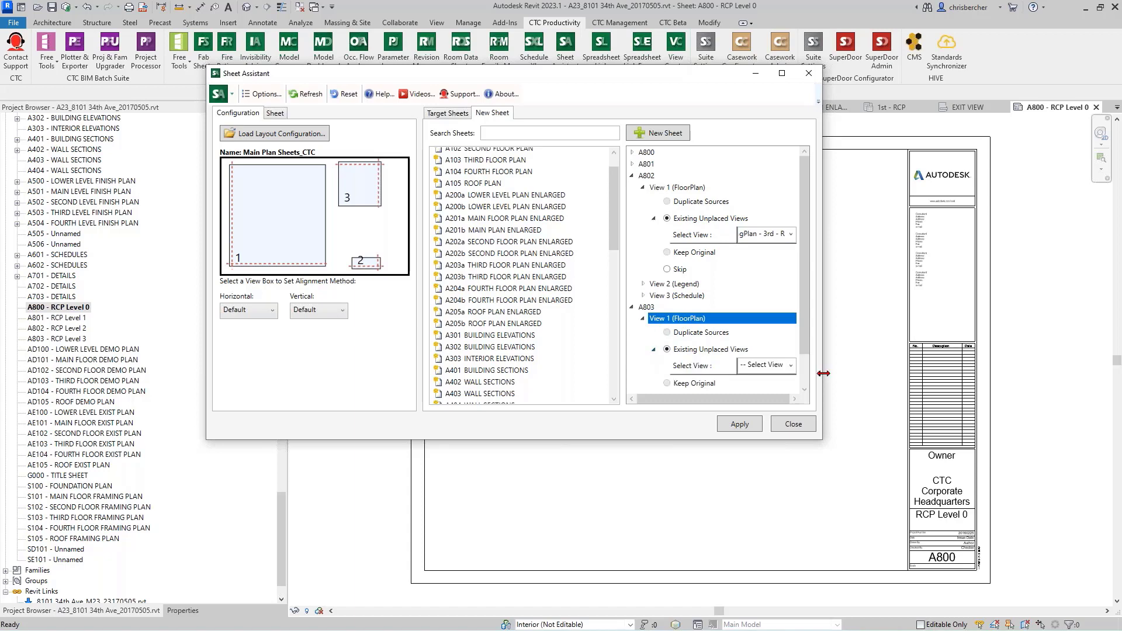
left_click(790, 367)
scroll(812, 466, "down", 5)
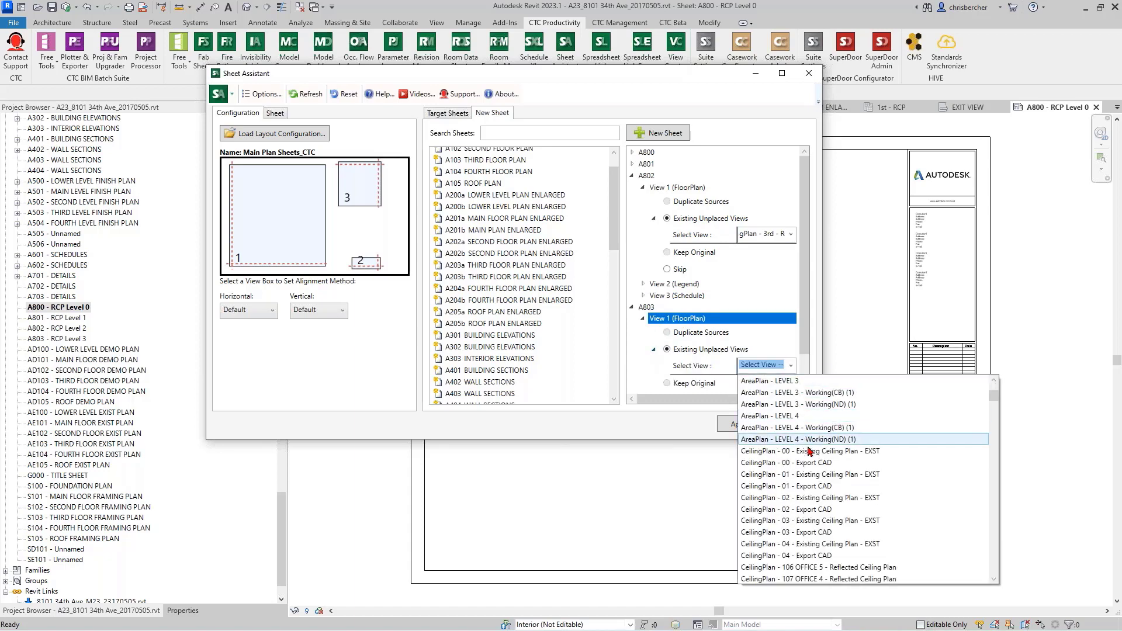
scroll(813, 465, "down", 4)
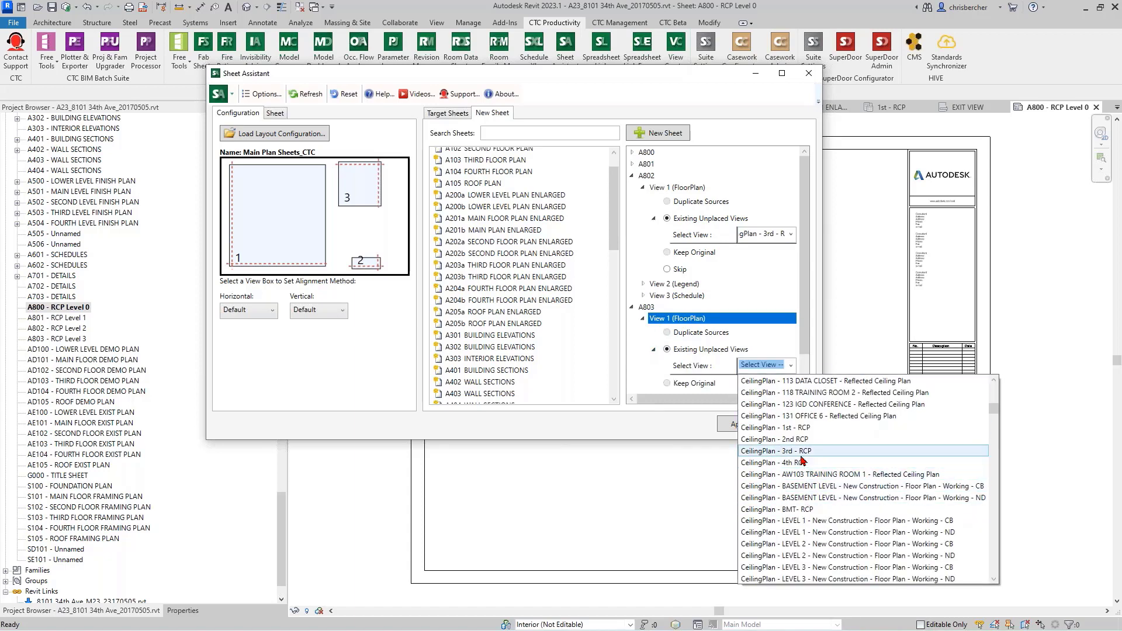
left_click(797, 463)
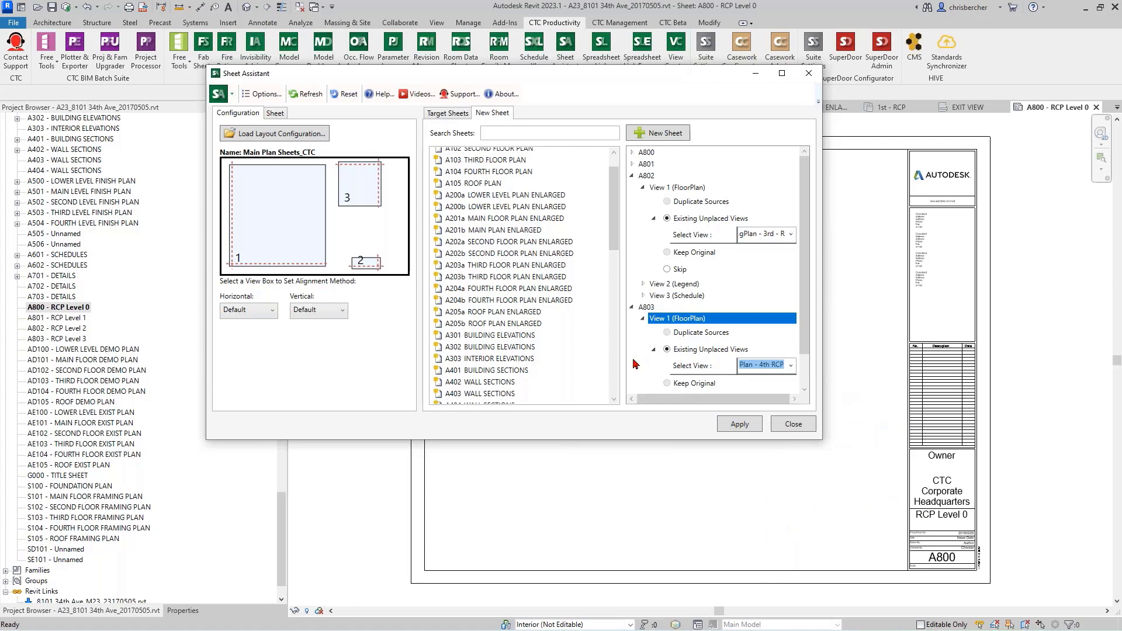
Step: Collapse sheet A802 and assign the existing unplaced view Legend - Ceiling Fixture Legend to View 2 (Legend) of sheet A803
left_click(631, 175)
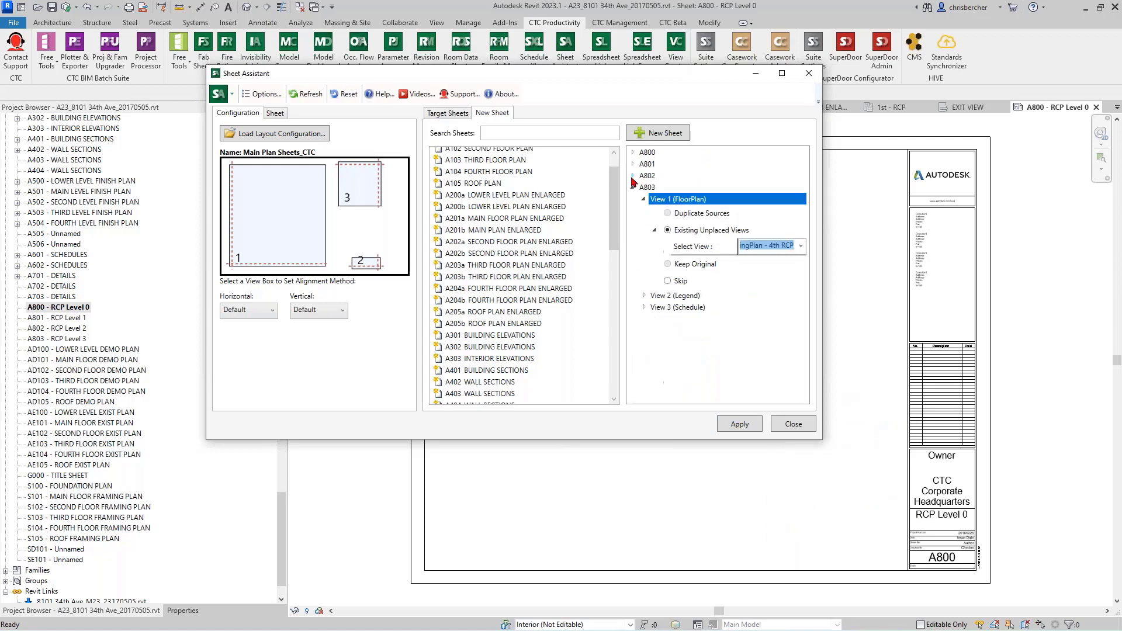
left_click(643, 296)
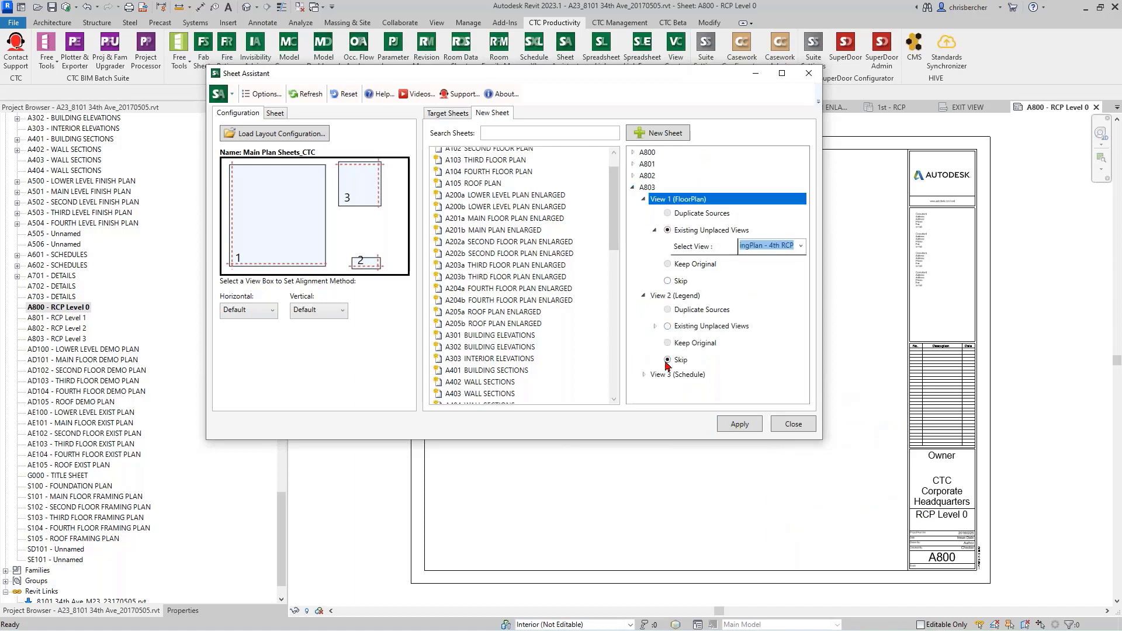
left_click(645, 375)
scroll(710, 387, "down", 2)
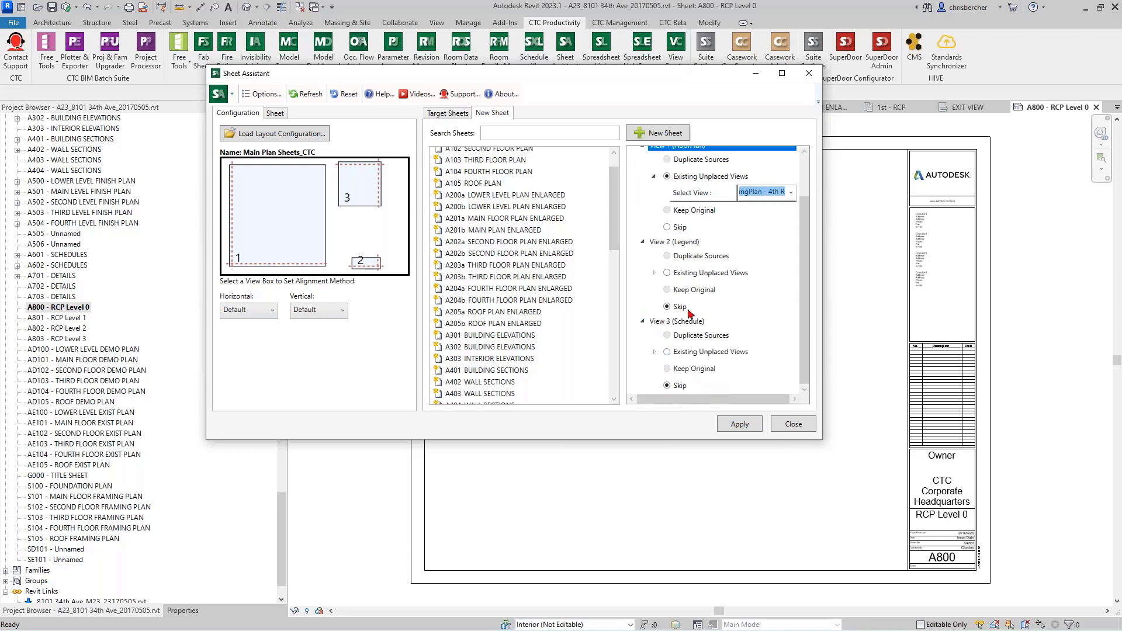
left_click(667, 273)
left_click(653, 273)
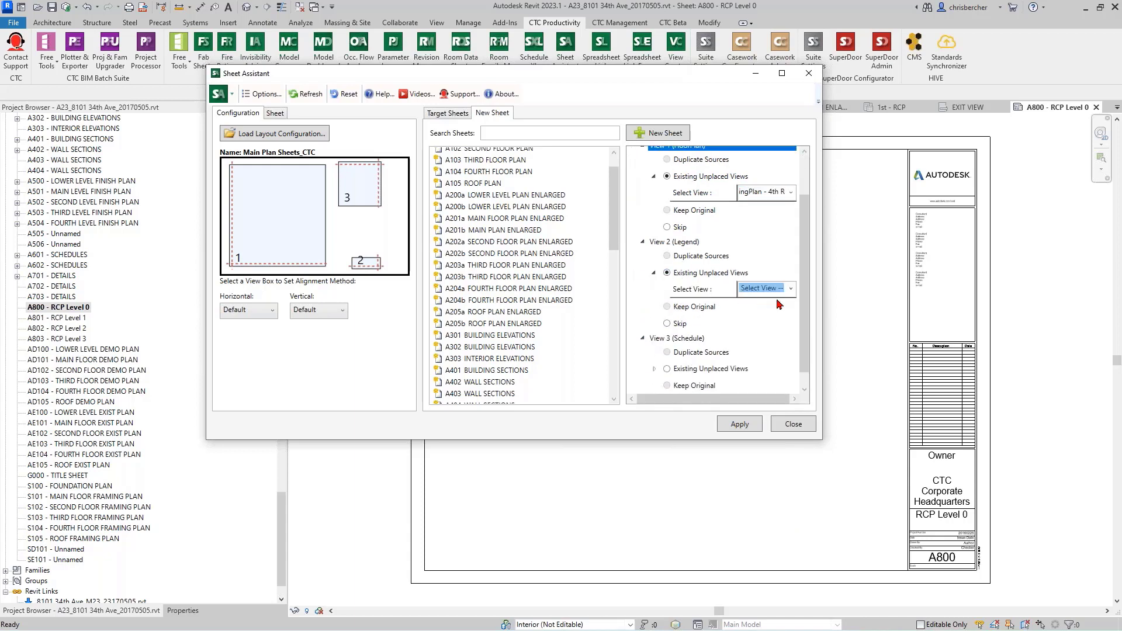
left_click(790, 288)
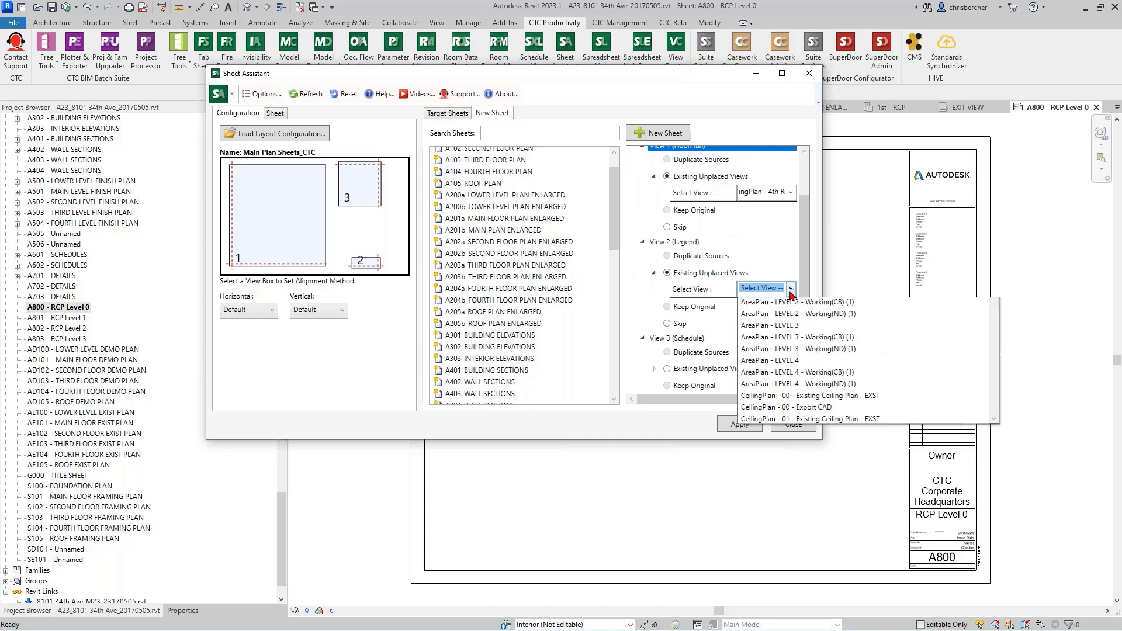
scroll(787, 393, "down", 1)
scroll(787, 393, "down", 15)
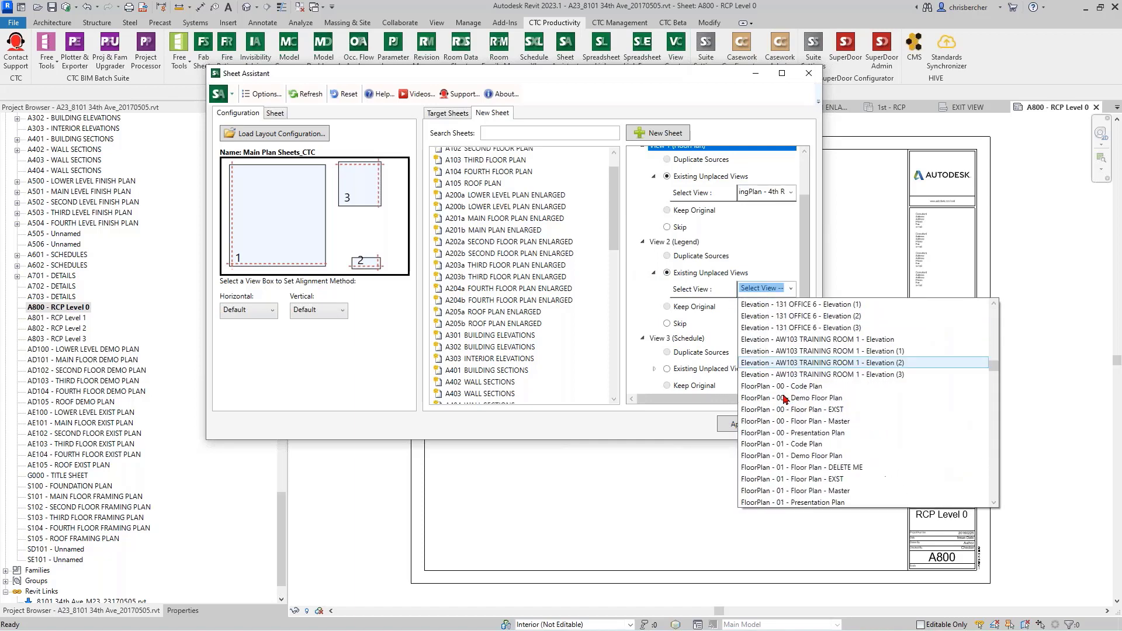
scroll(782, 400, "down", 4)
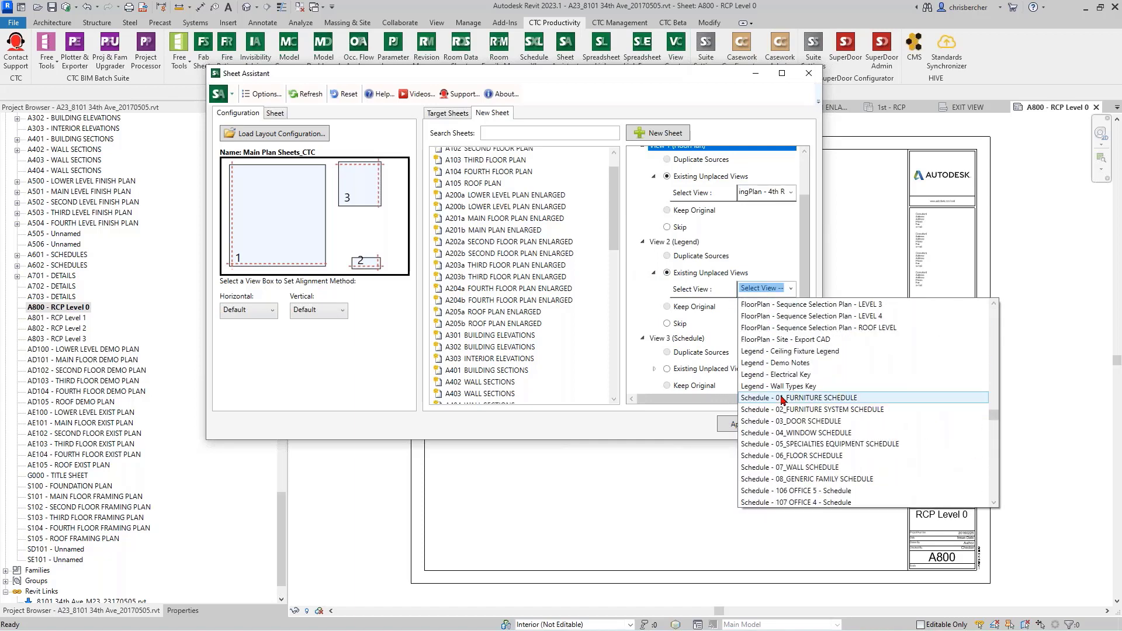
left_click(801, 359)
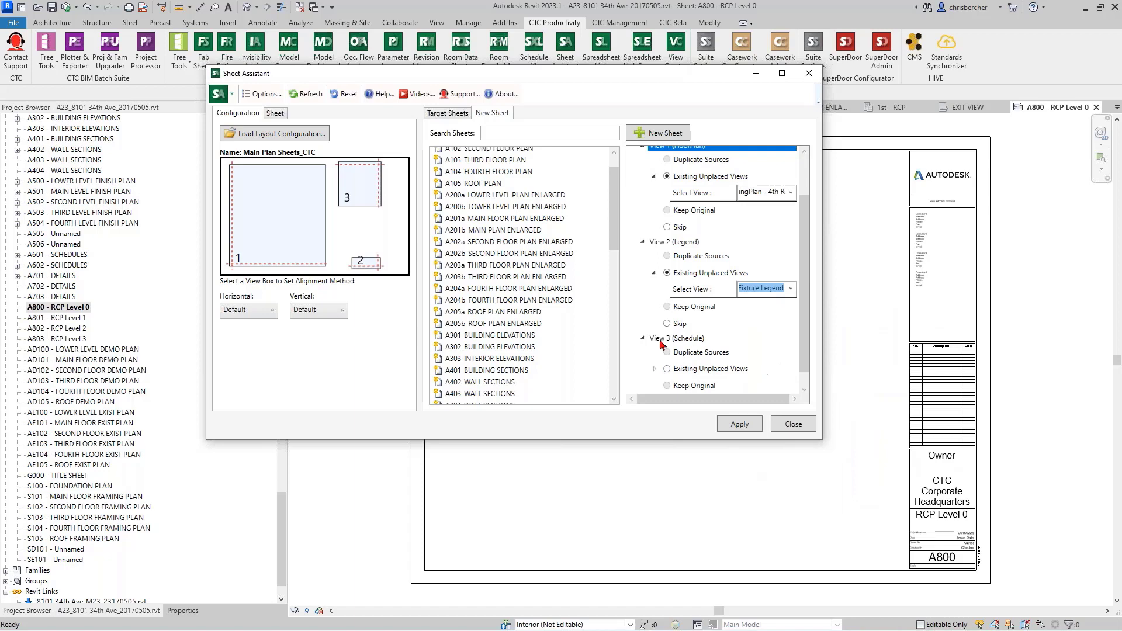
Step: Assign the existing unplaced view Schedule - Ceiling Schedule to View 3 (Schedule) of sheet A803 and collapse the sheet
left_click(667, 369)
scroll(759, 374, "down", 1)
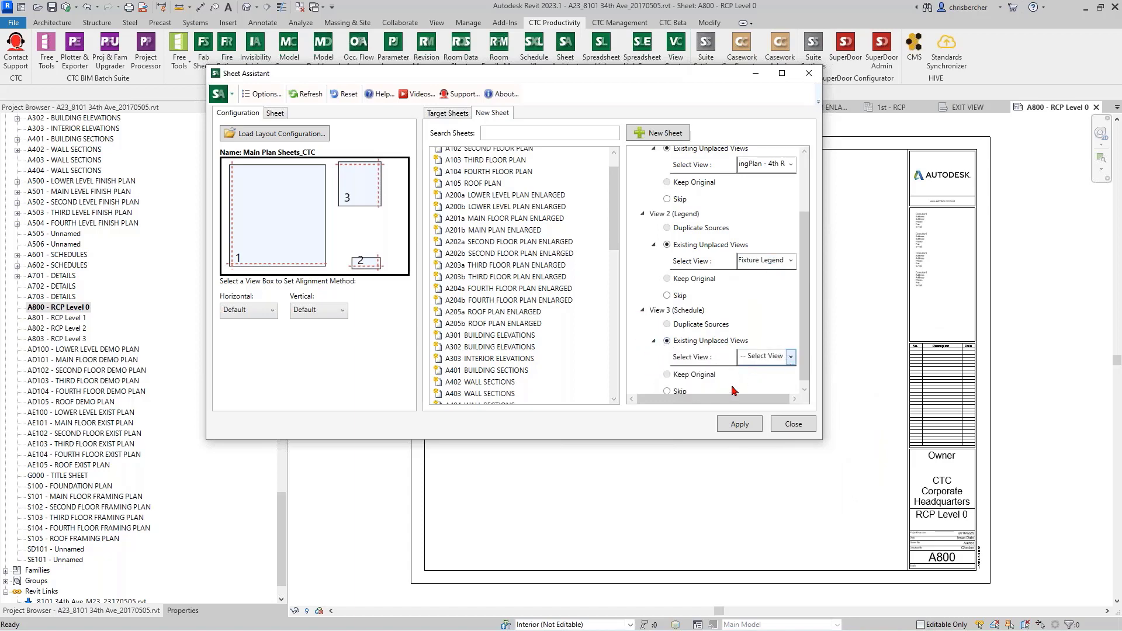
left_click(789, 358)
scroll(779, 456, "down", 18)
scroll(780, 456, "down", 5)
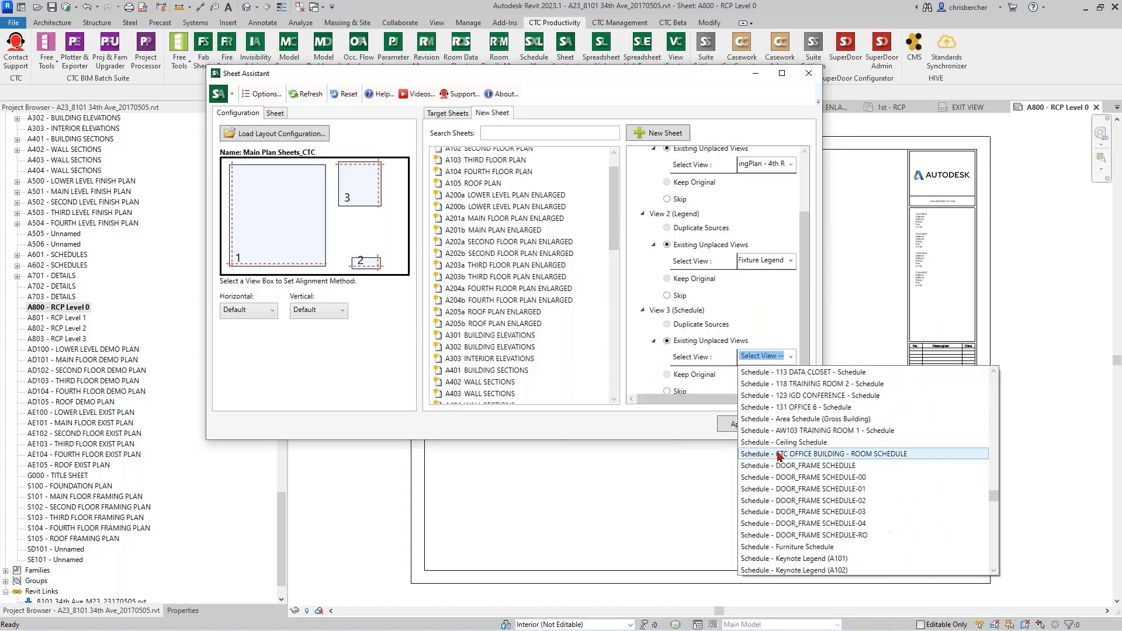
left_click(777, 443)
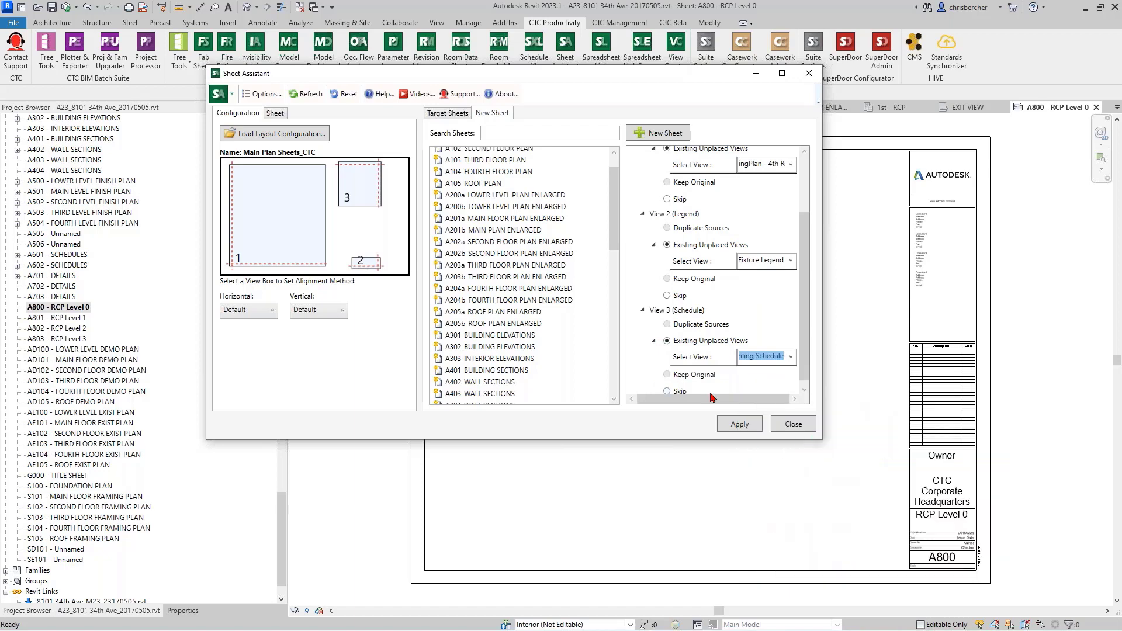
scroll(663, 255, "up", 1)
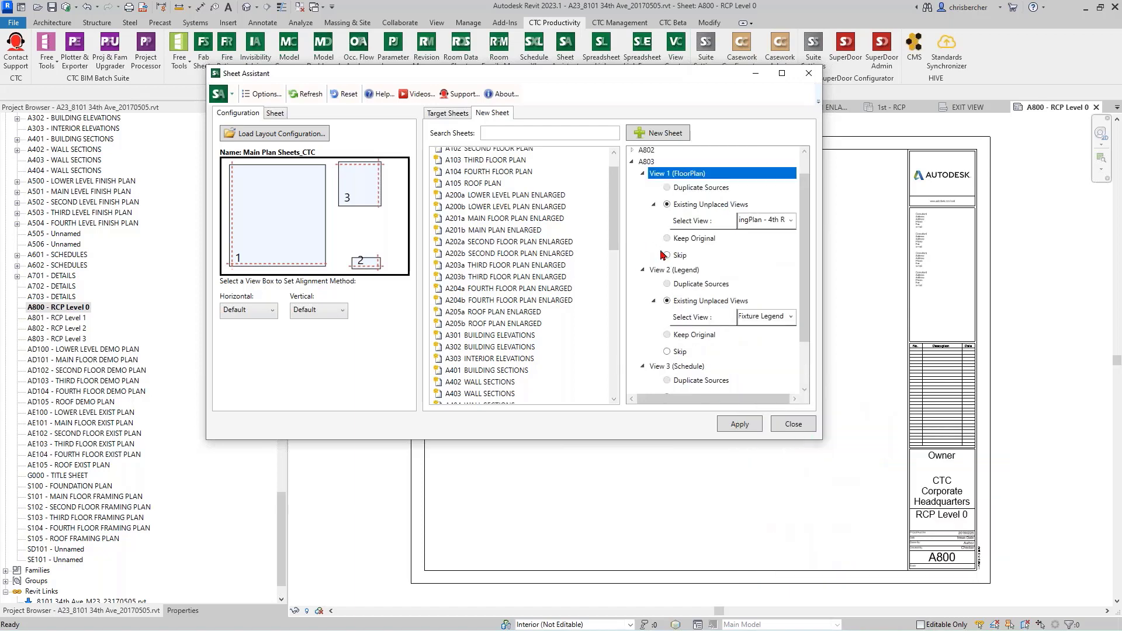
left_click(632, 164)
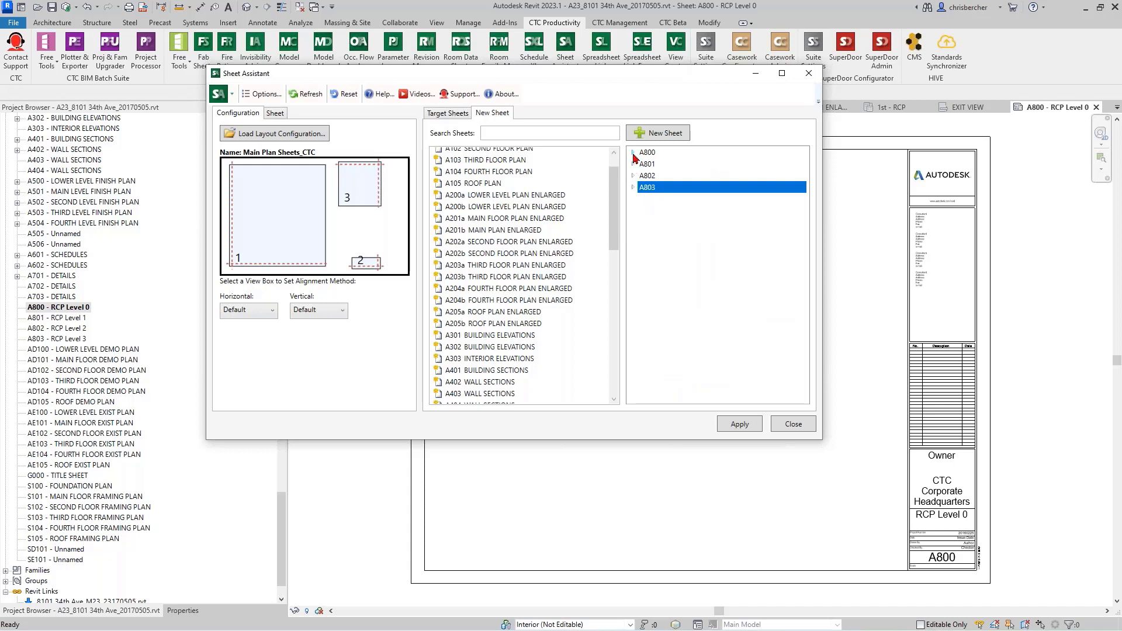
Step: Check the alignment methods of view boxes 1, 3 and 2, and apply the layout configuration to sheets A800 to A803
left_click(229, 232)
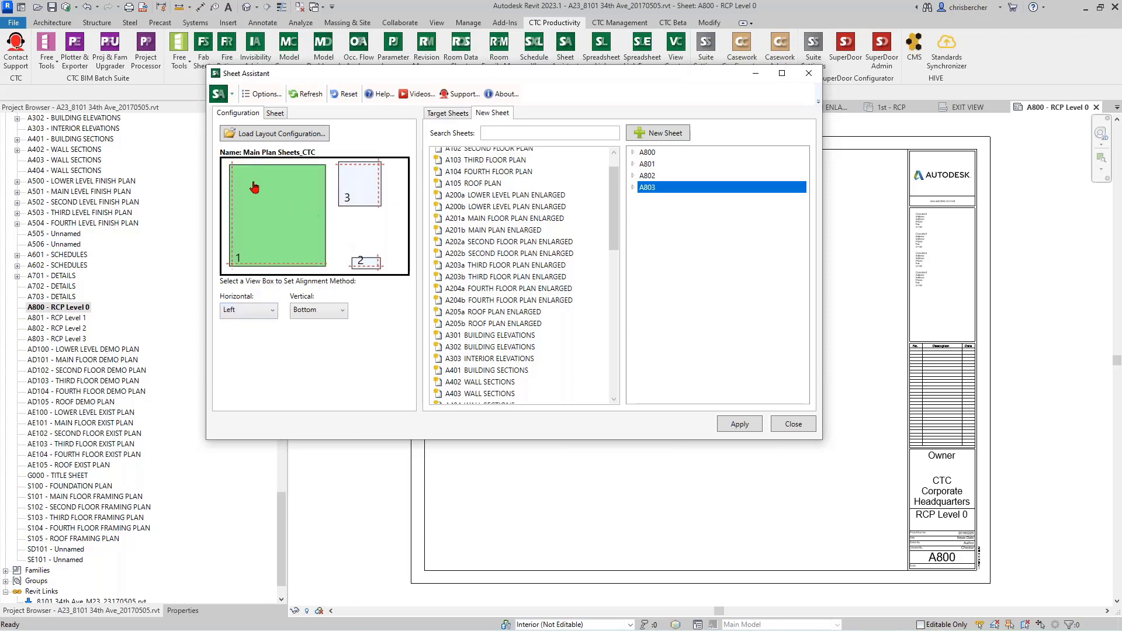
left_click(358, 186)
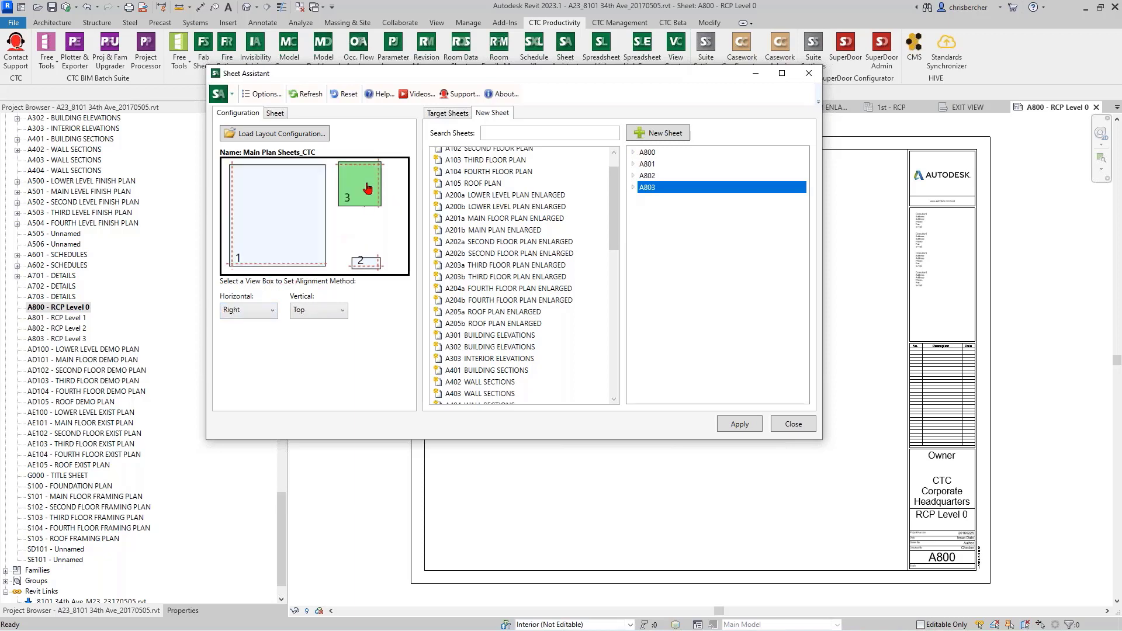
left_click(364, 263)
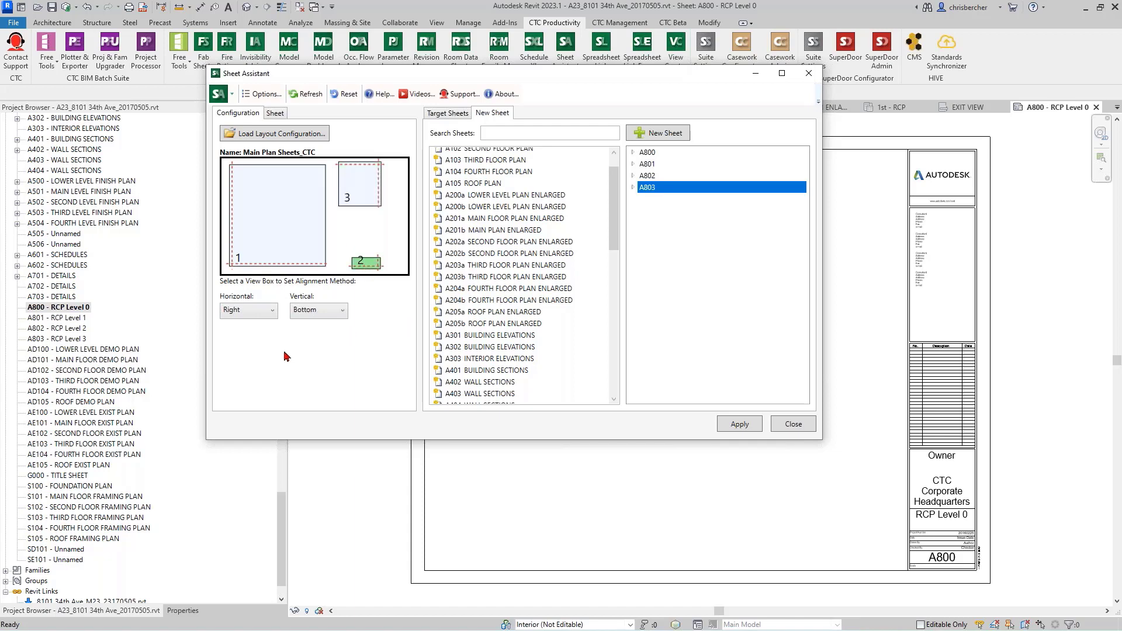
left_click(741, 425)
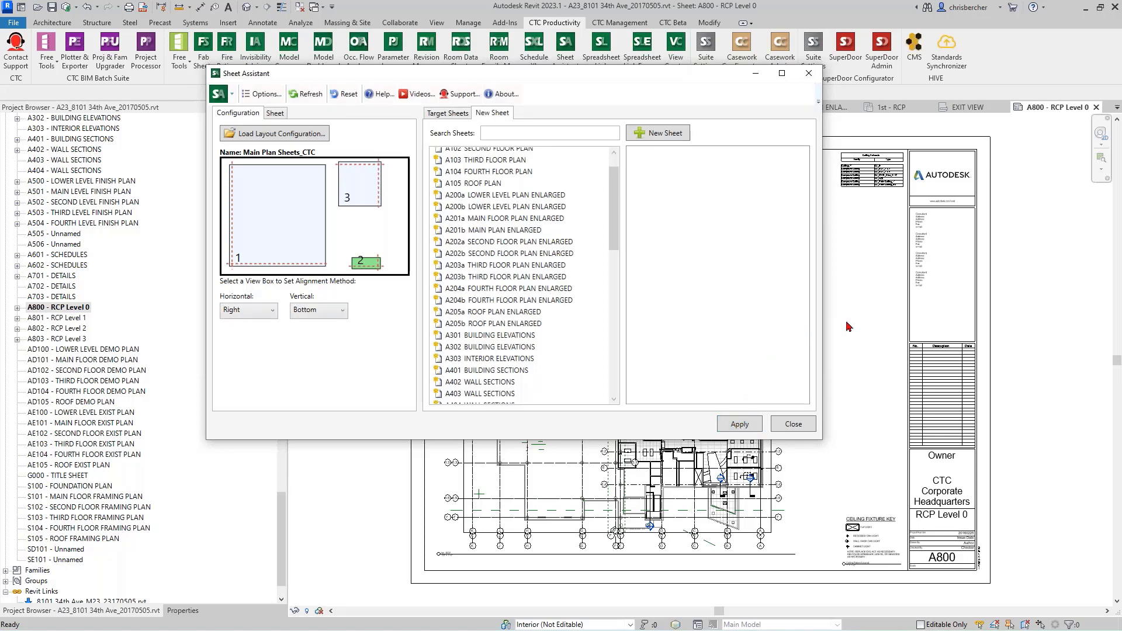
Step: Move the Sheet Assistant window aside and examine the placement of the plan, schedule and legend on sheet A800
left_click_drag(719, 73, 557, 56)
middle_click_drag(792, 405, 849, 364)
left_click_drag(543, 58, 417, 42)
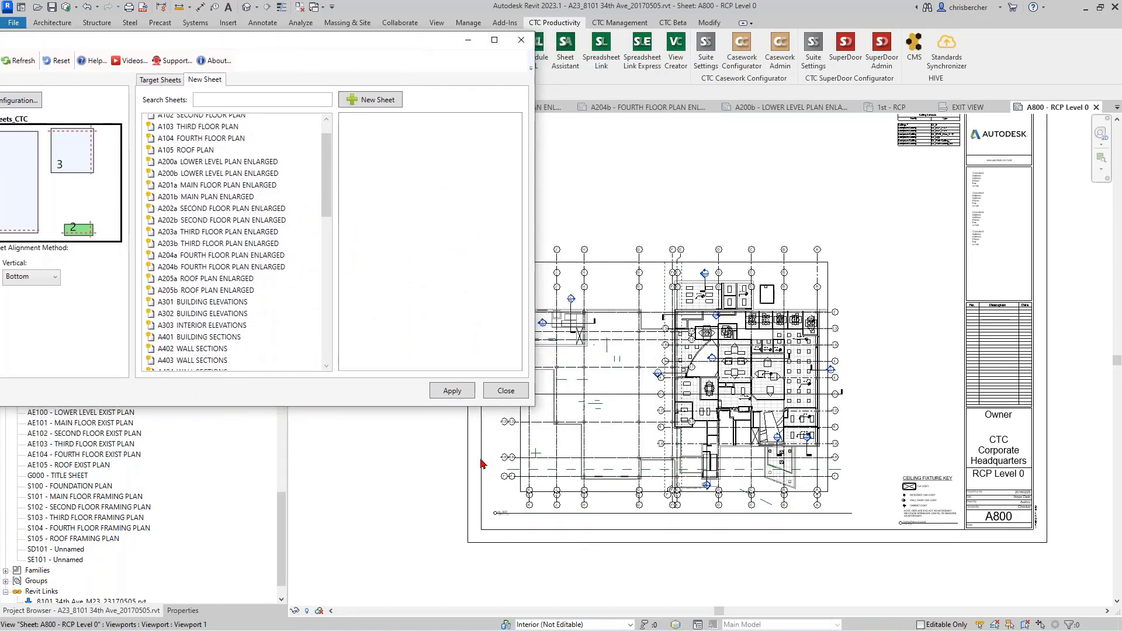
middle_click_drag(920, 213, 912, 239)
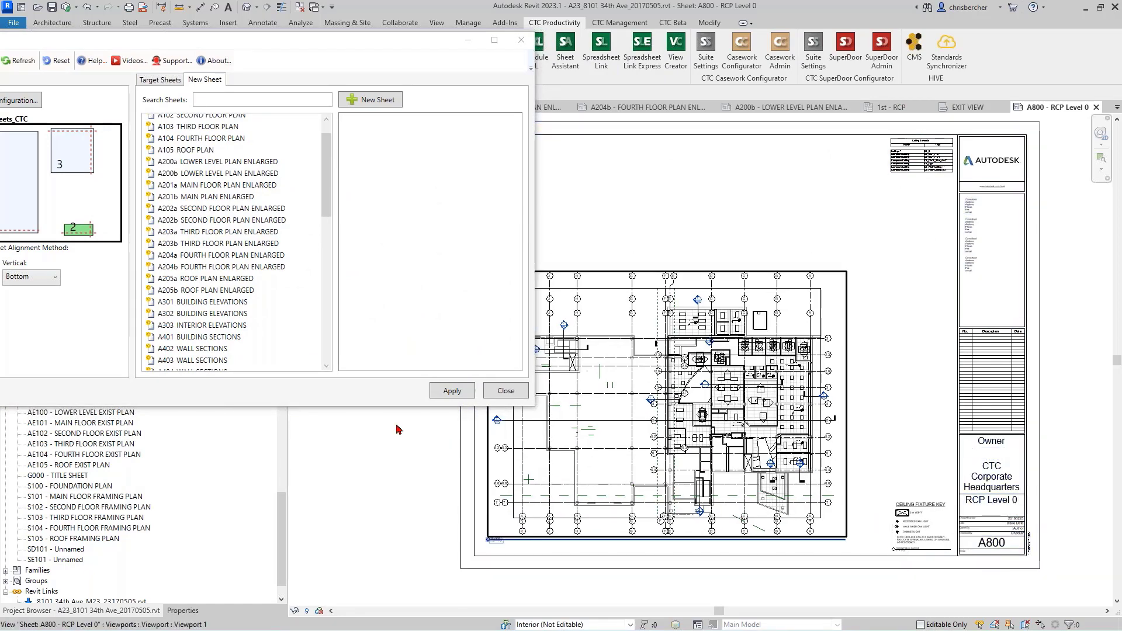
Step: Open sheets A801, A802 and A803 in turn and check the placement of their views
scroll(48, 478, "up", 6)
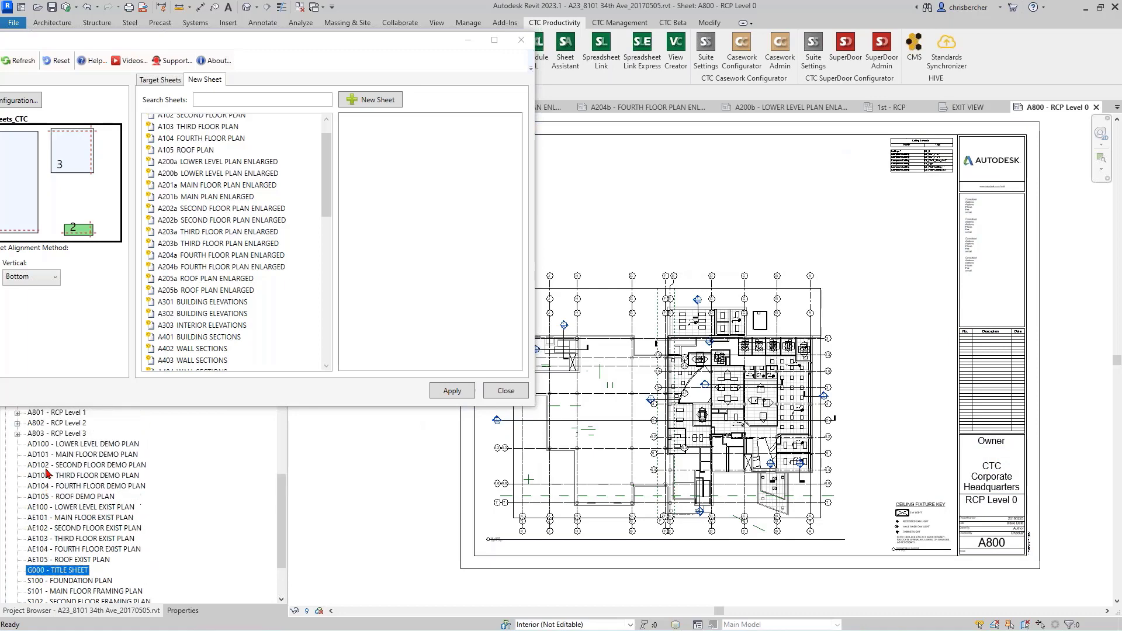
double_click(58, 496)
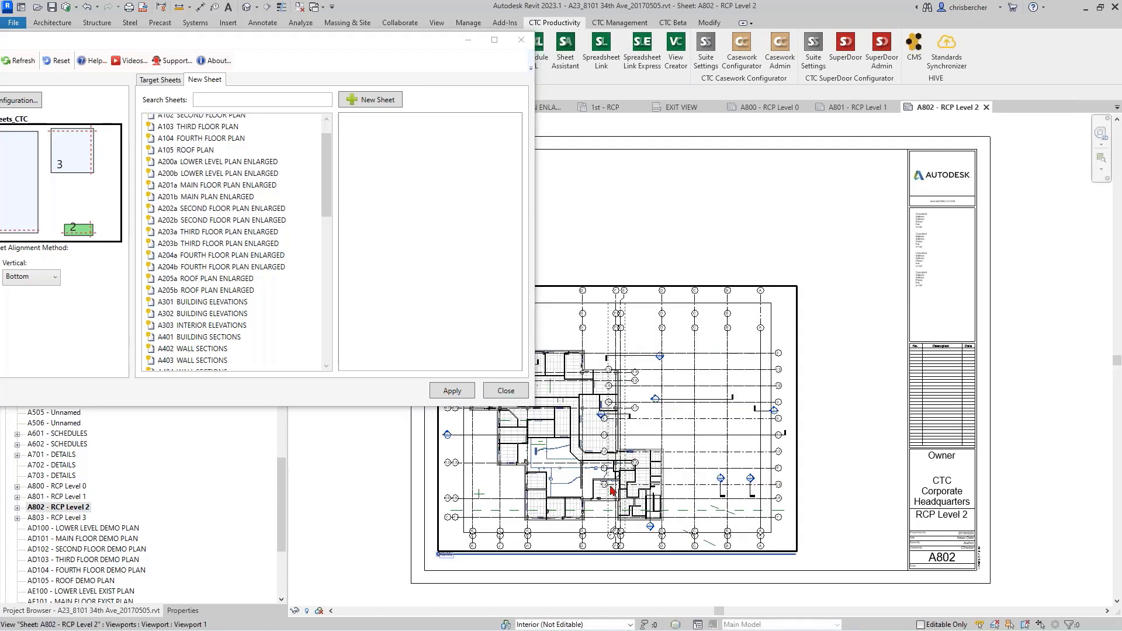
double_click(64, 518)
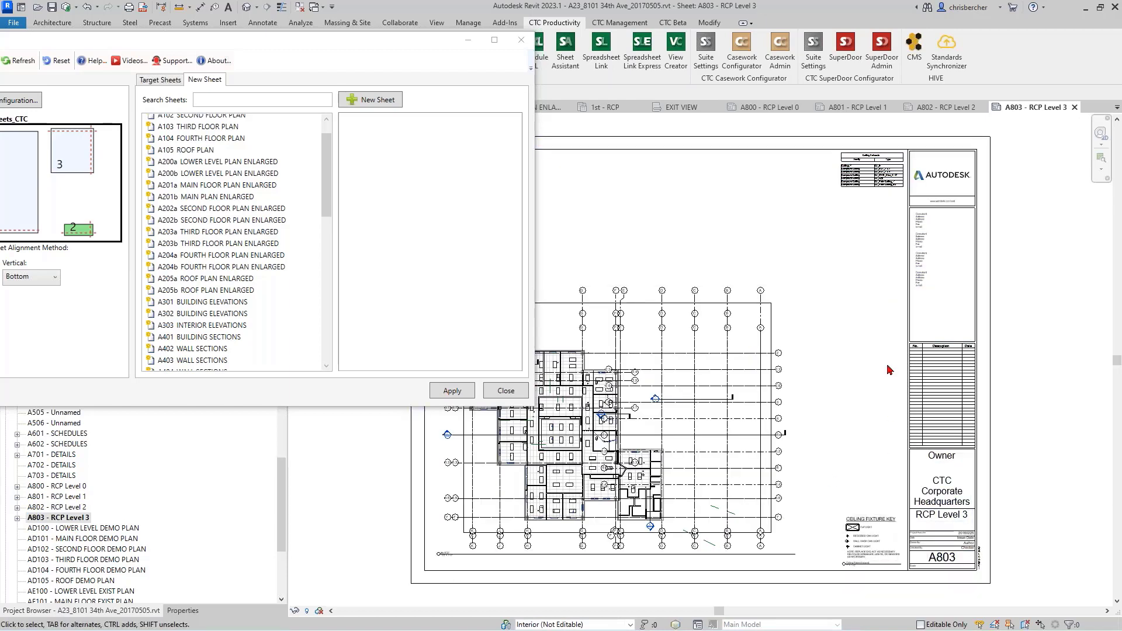
Step: Bring the Sheet Assistant window back into view, enable pinning views on sheets in its options, and review the default alignment choices
left_click_drag(399, 41, 651, 59)
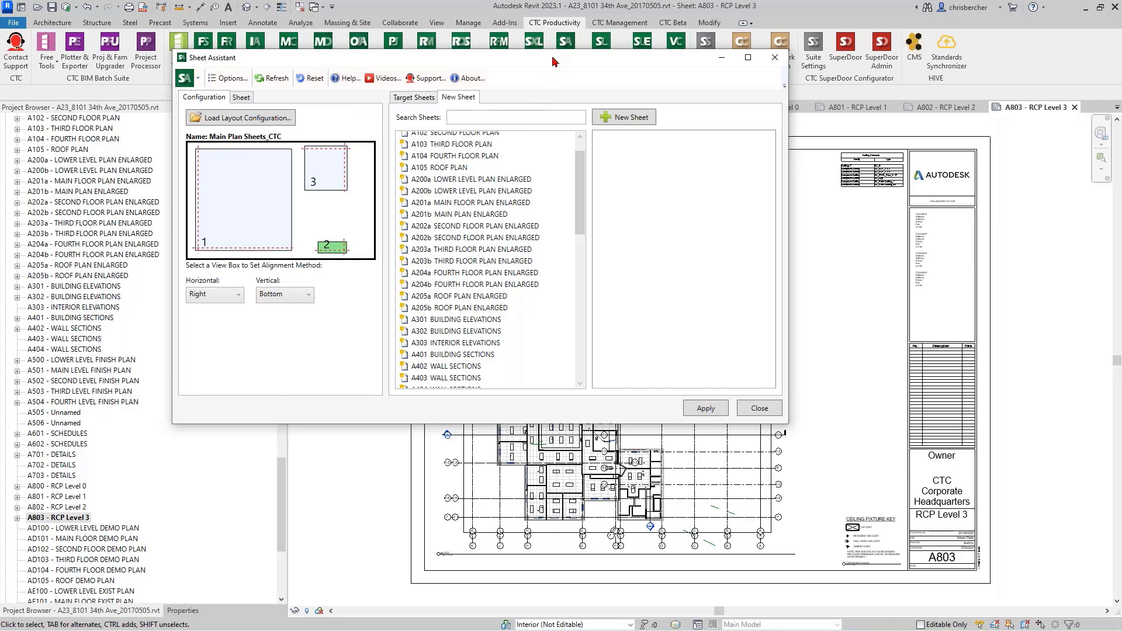
left_click_drag(554, 58, 569, 90)
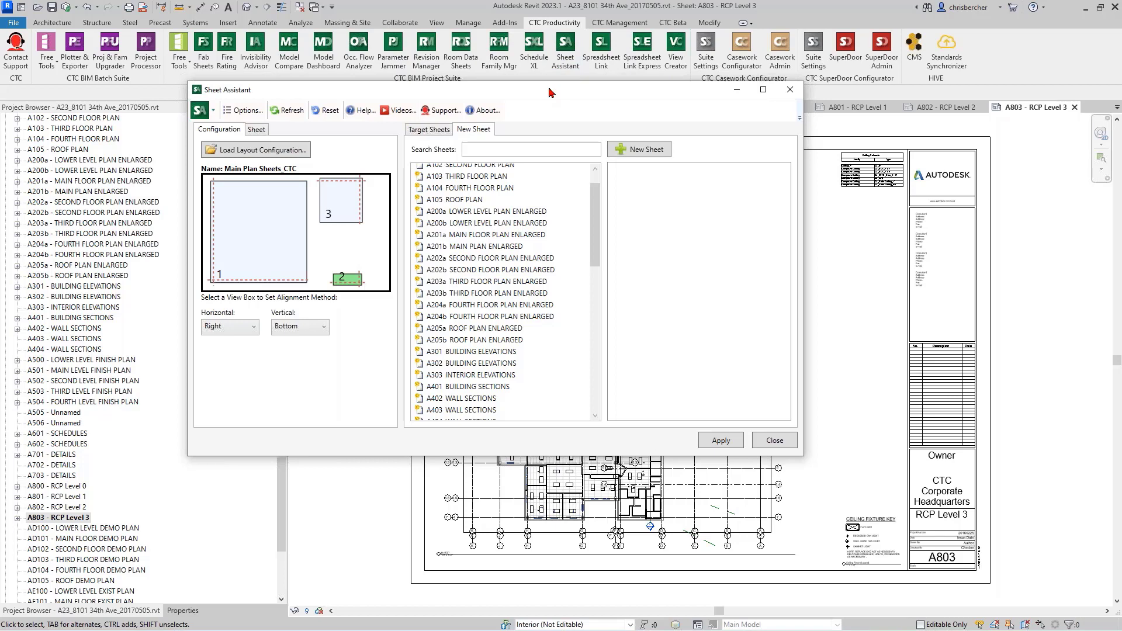
left_click_drag(549, 92, 644, 112)
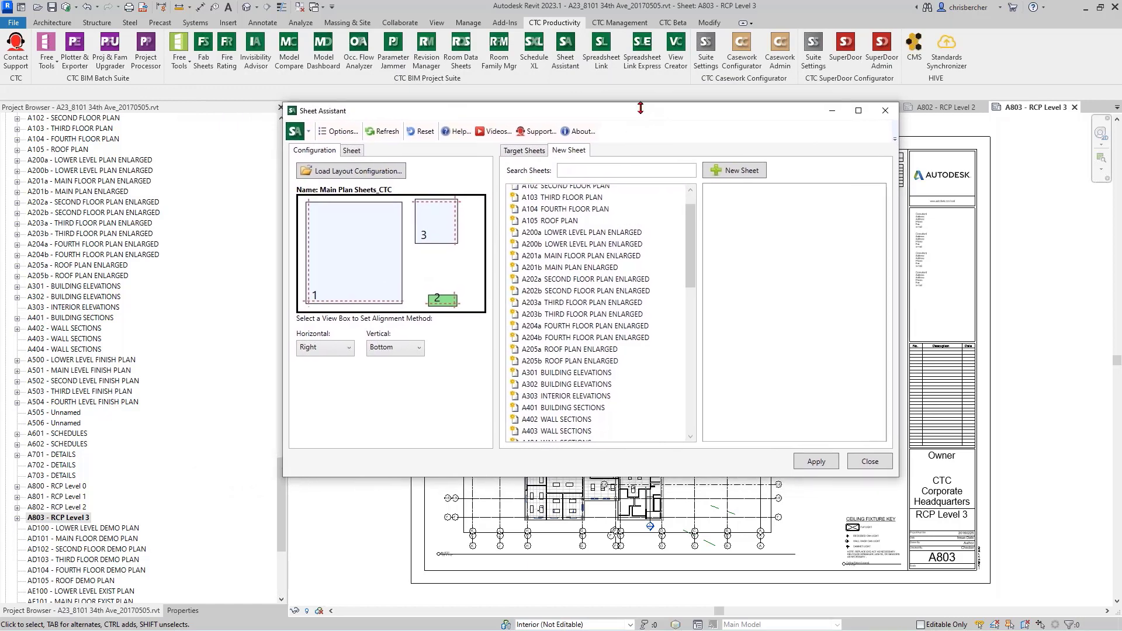
left_click(338, 131)
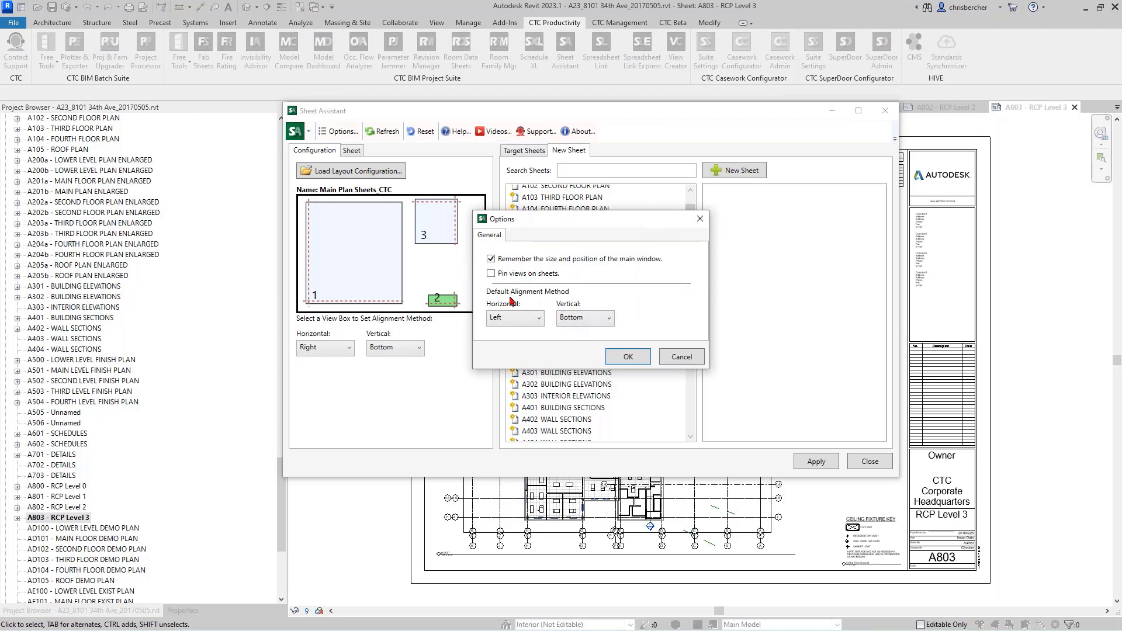
left_click(492, 276)
left_click(538, 329)
left_click(586, 316)
left_click(588, 318)
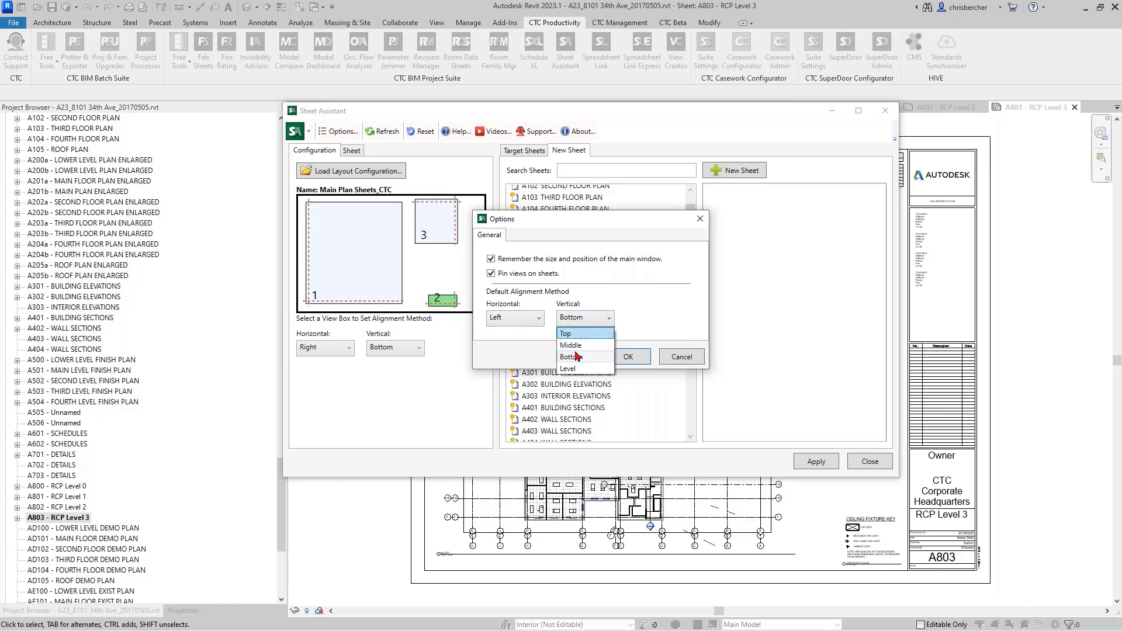
left_click(513, 356)
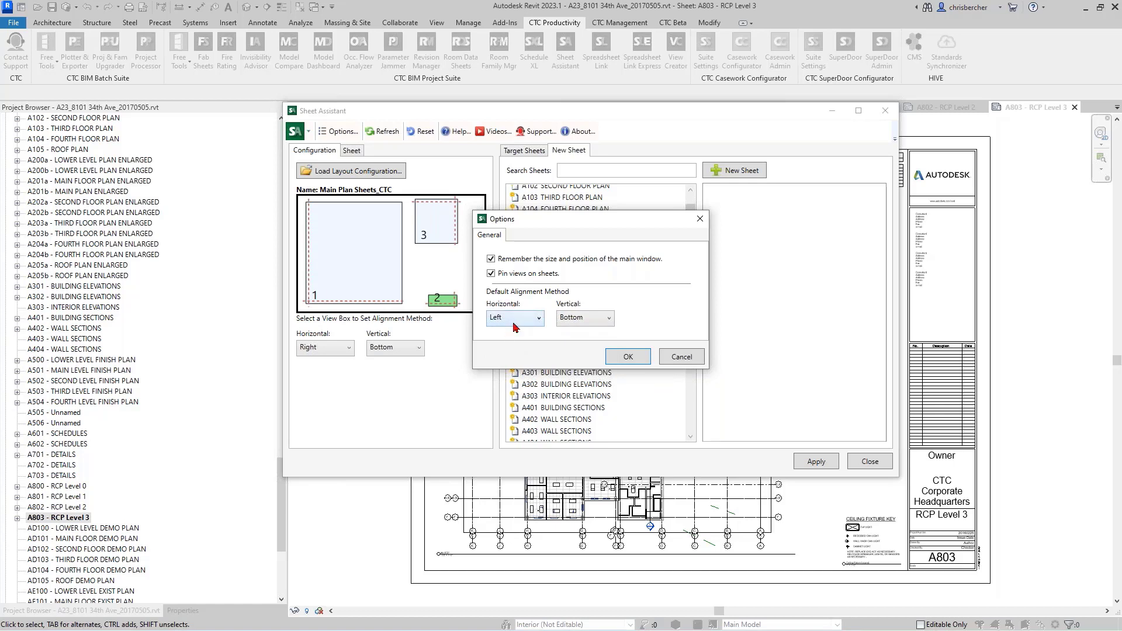
left_click(635, 358)
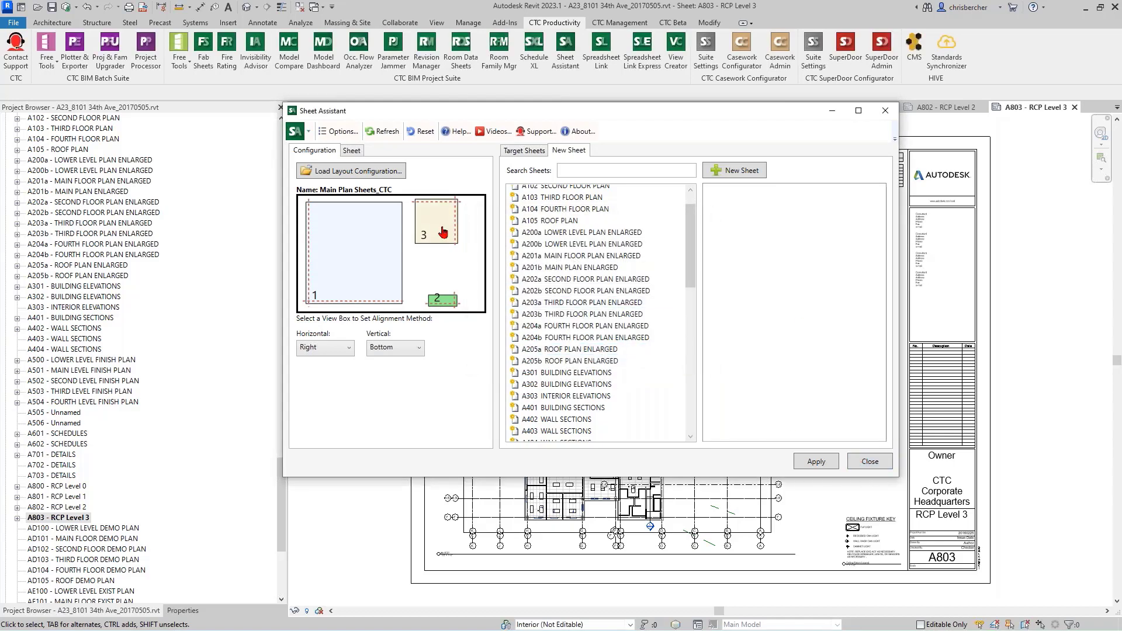
mouse_move(443, 232)
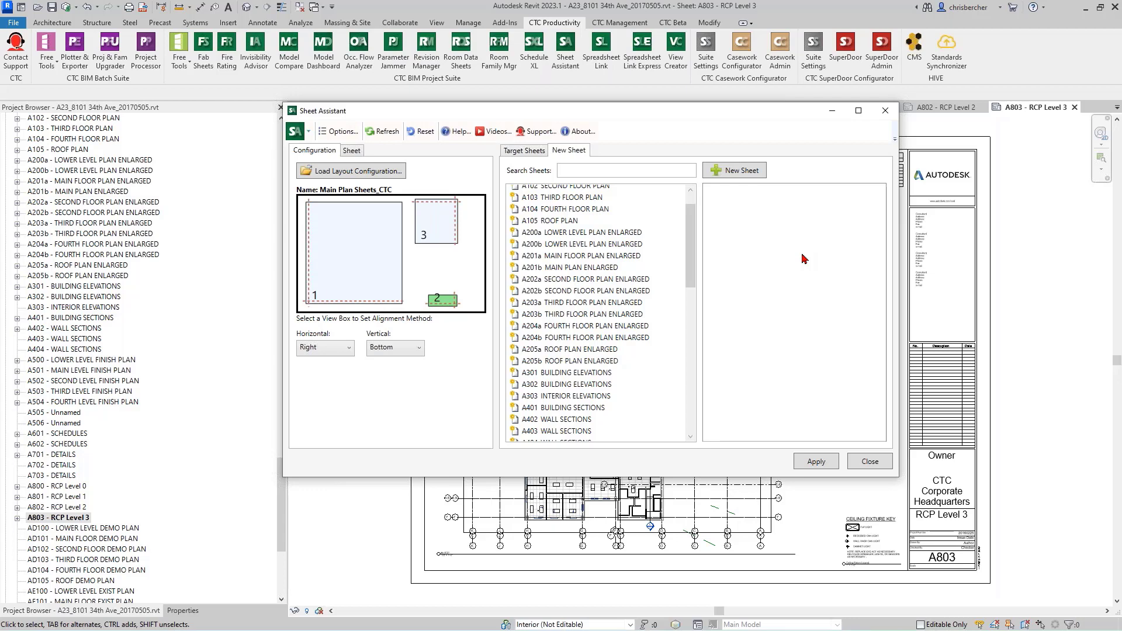
mouse_move(750, 115)
left_mouse_down()
mouse_move(773, 113)
mouse_move(754, 126)
left_mouse_up()
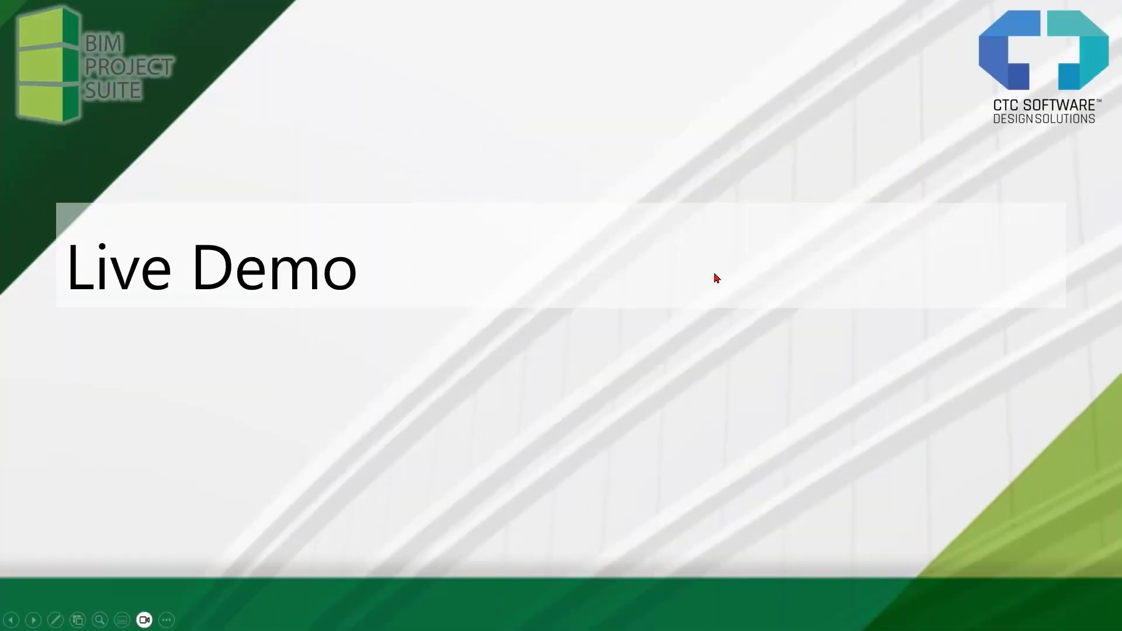
Step: Switch from the presentation slide back to Revit
key("alt+Tab")
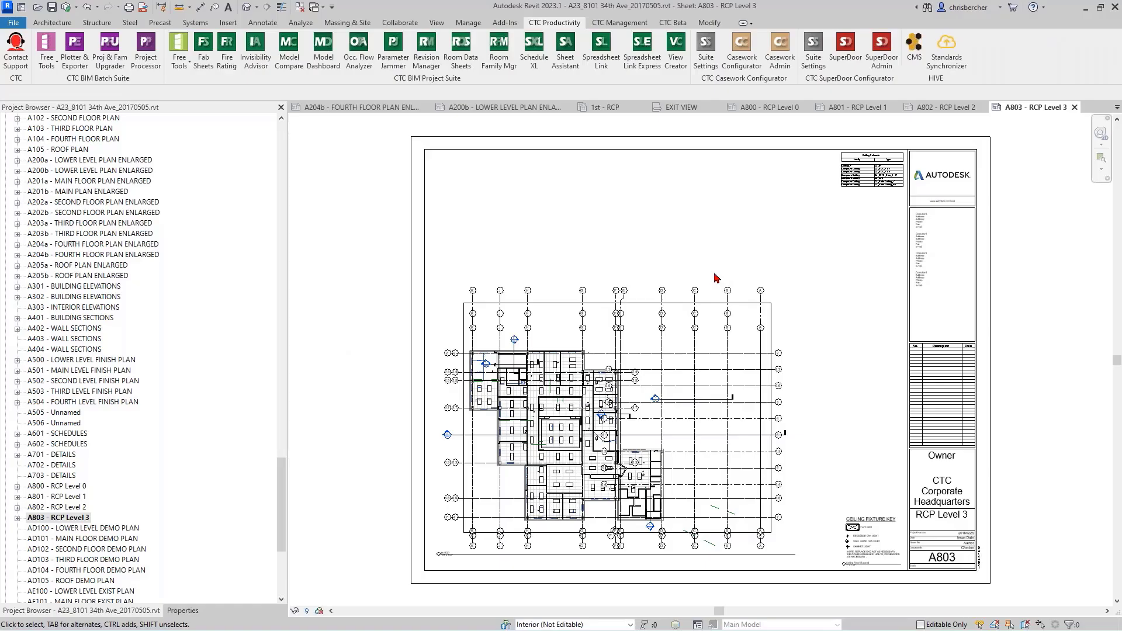